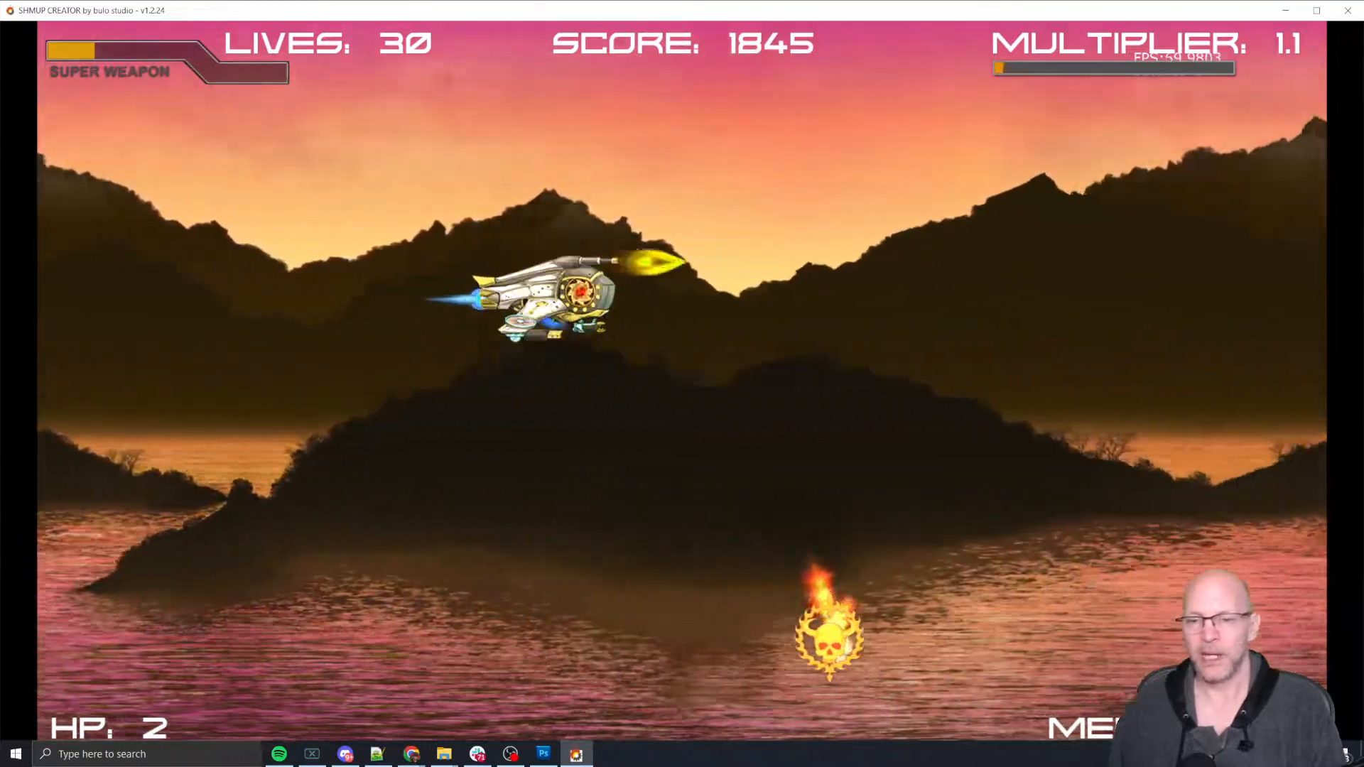
key(Right)
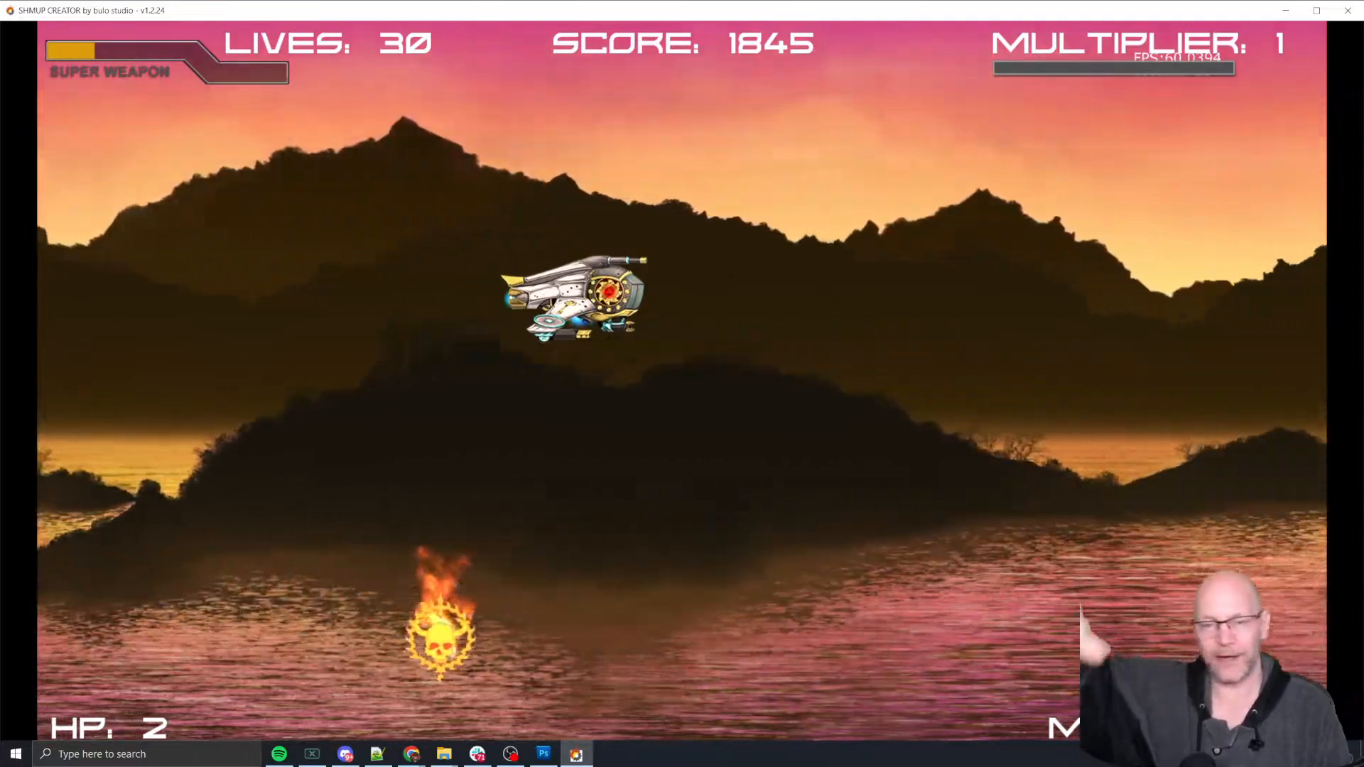
key(Down)
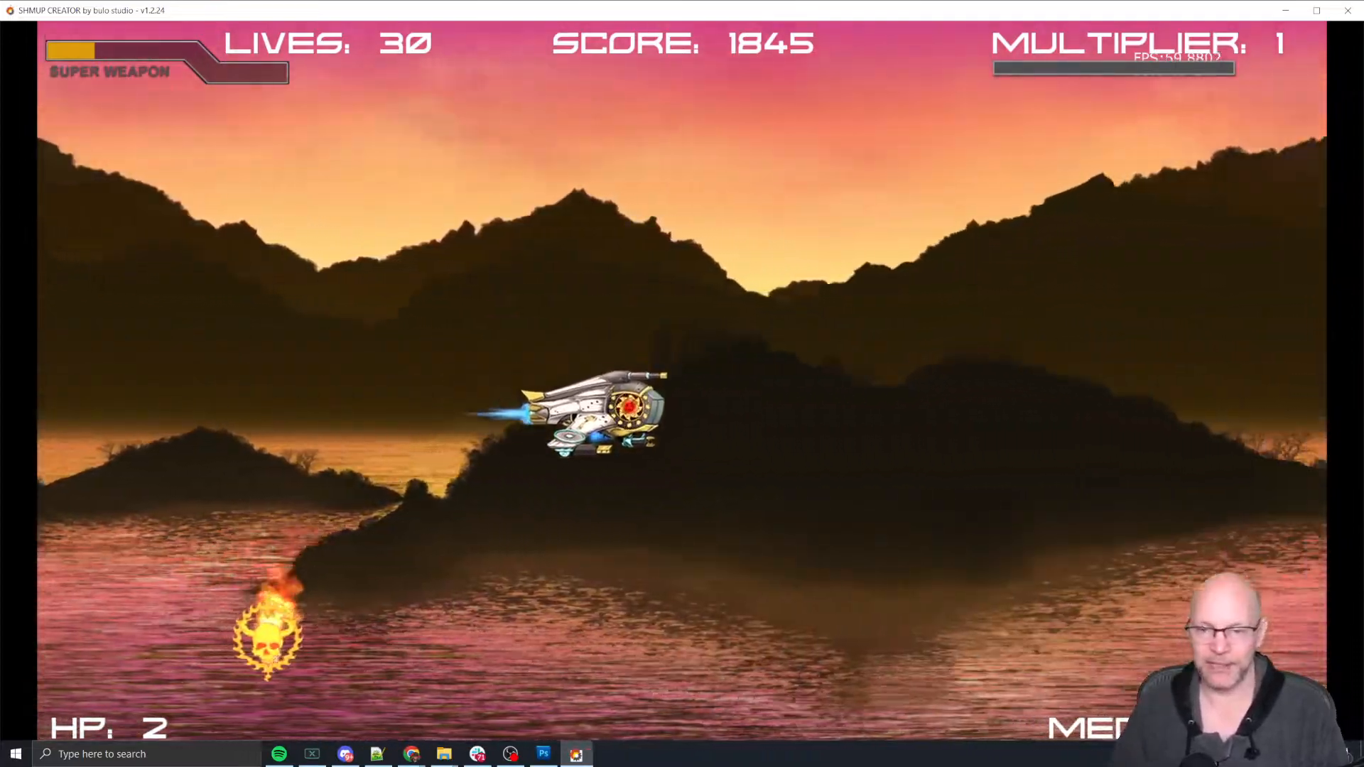
key(Right)
key(Left)
key(Up)
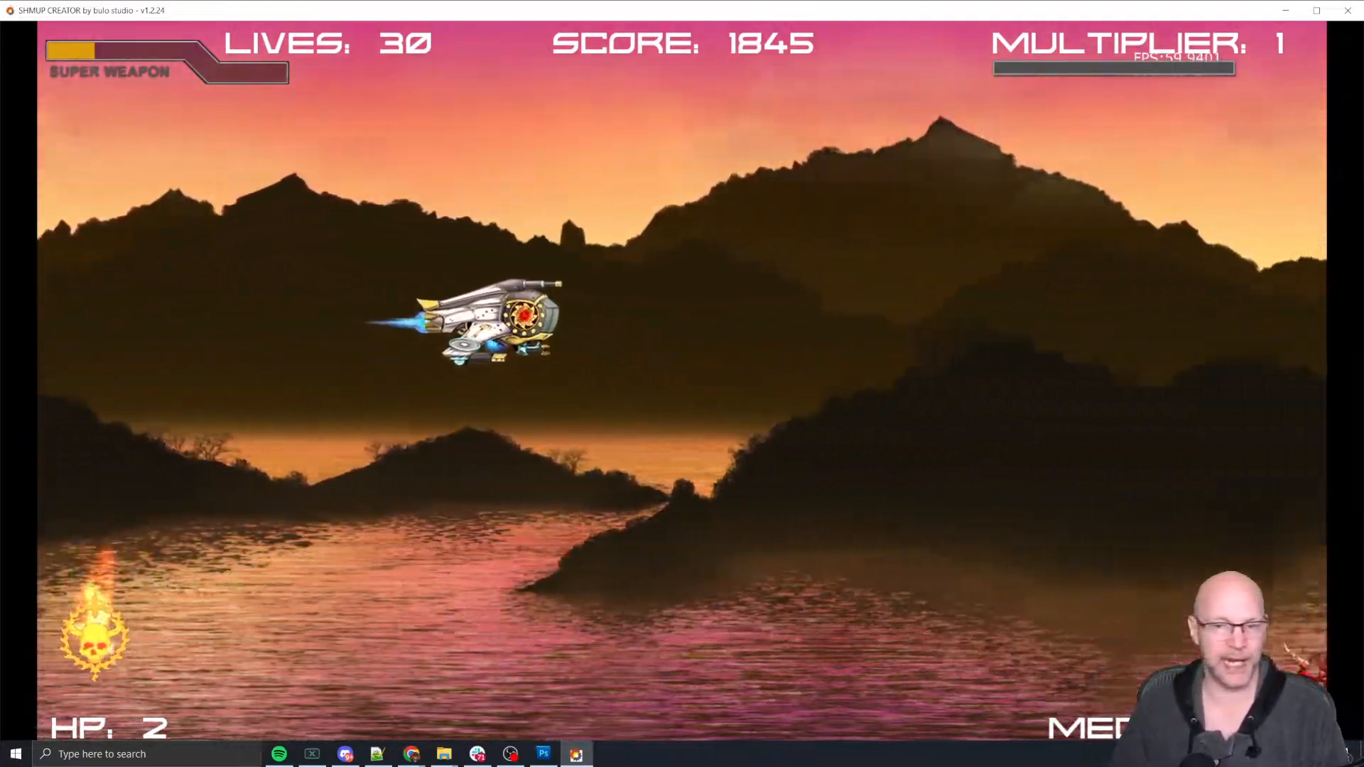
key(Down)
key(Up)
key(Right)
key(space)
key(Up)
key(Right)
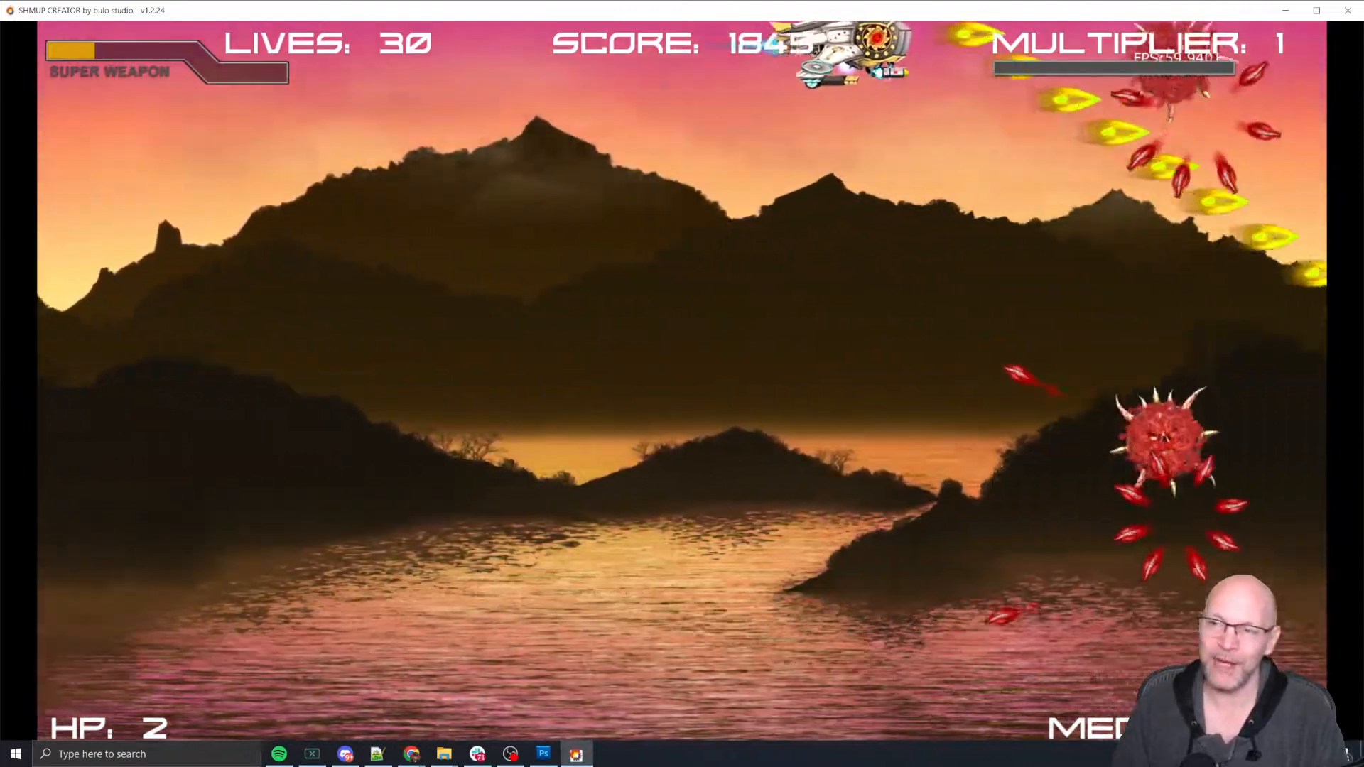
key(Down)
key(Left)
key(space)
key(Down)
key(Up)
key(Left)
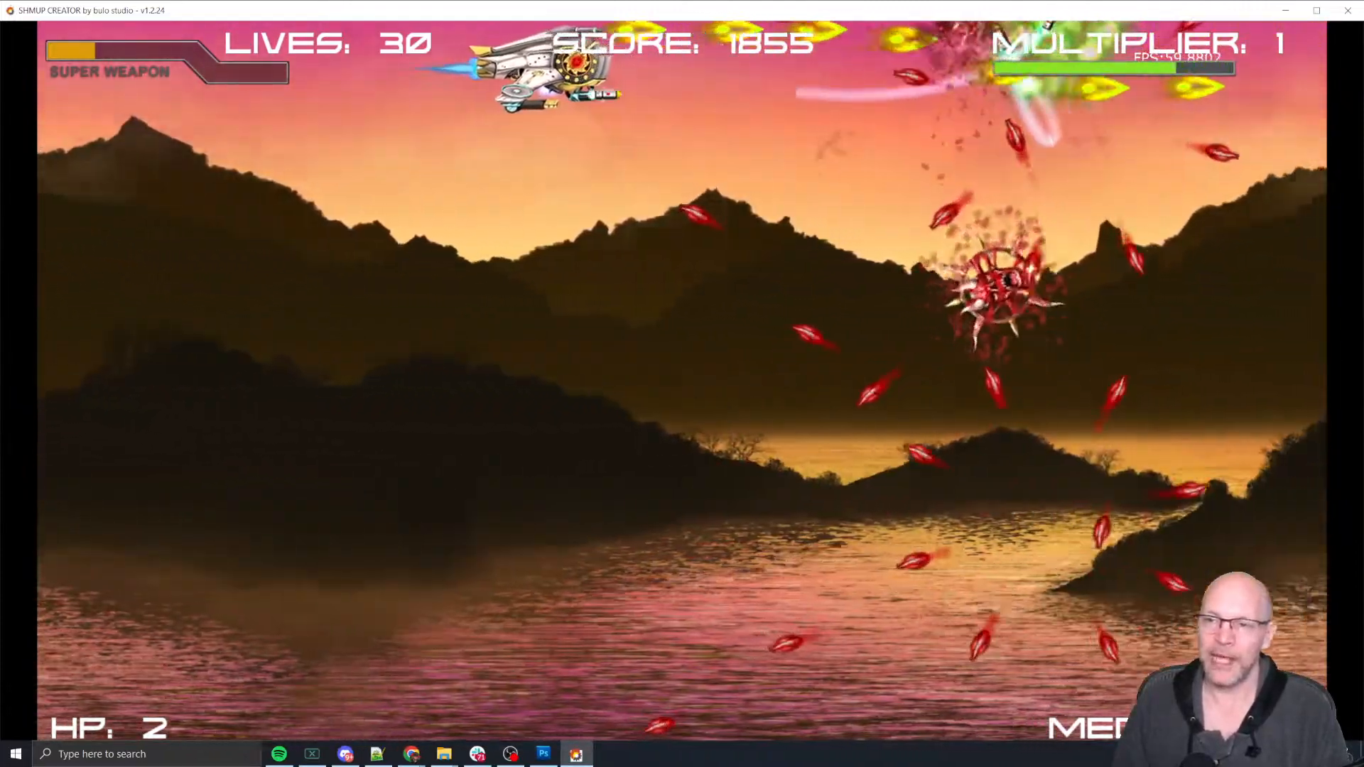
key(Down)
key(space)
key(Up)
key(Left)
key(Down)
key(Up)
key(Left)
key(space)
key(Right)
key(Left)
key(Down)
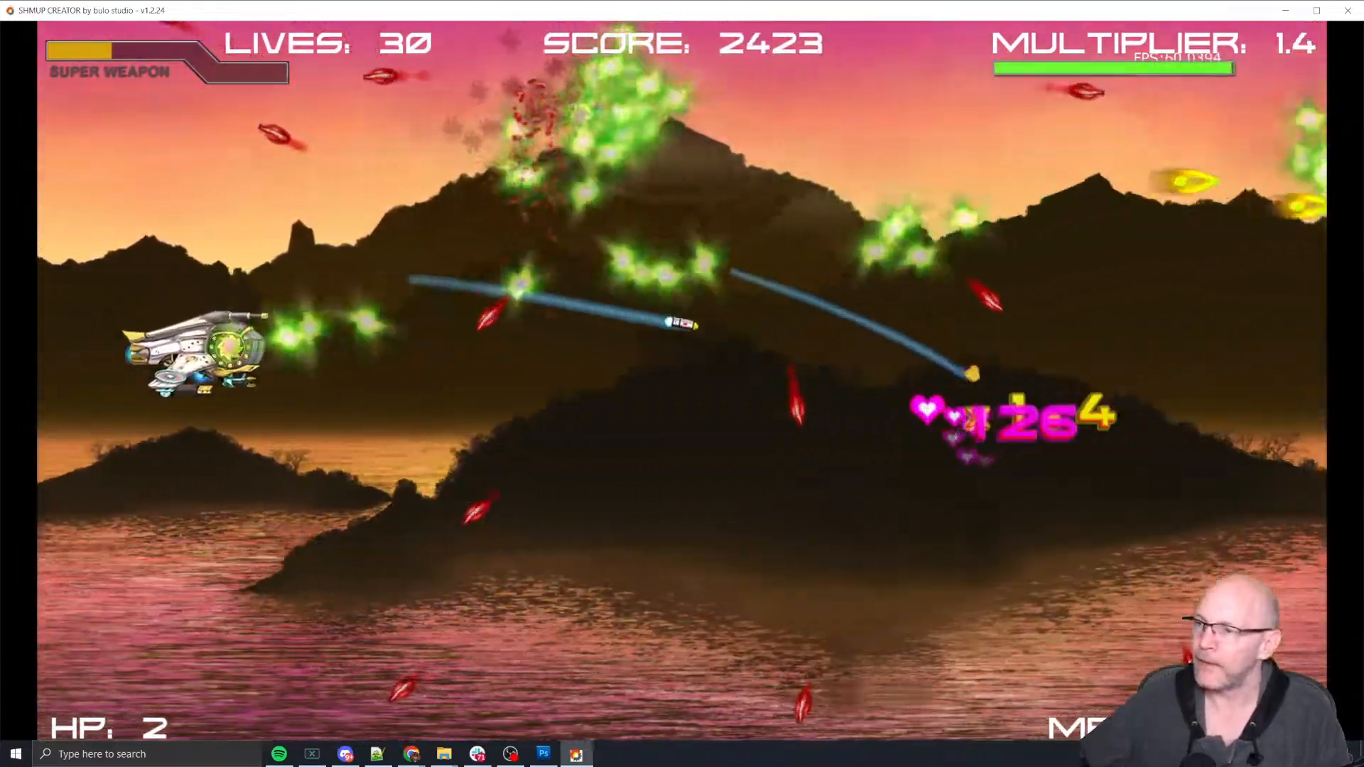
key(alt+Tab)
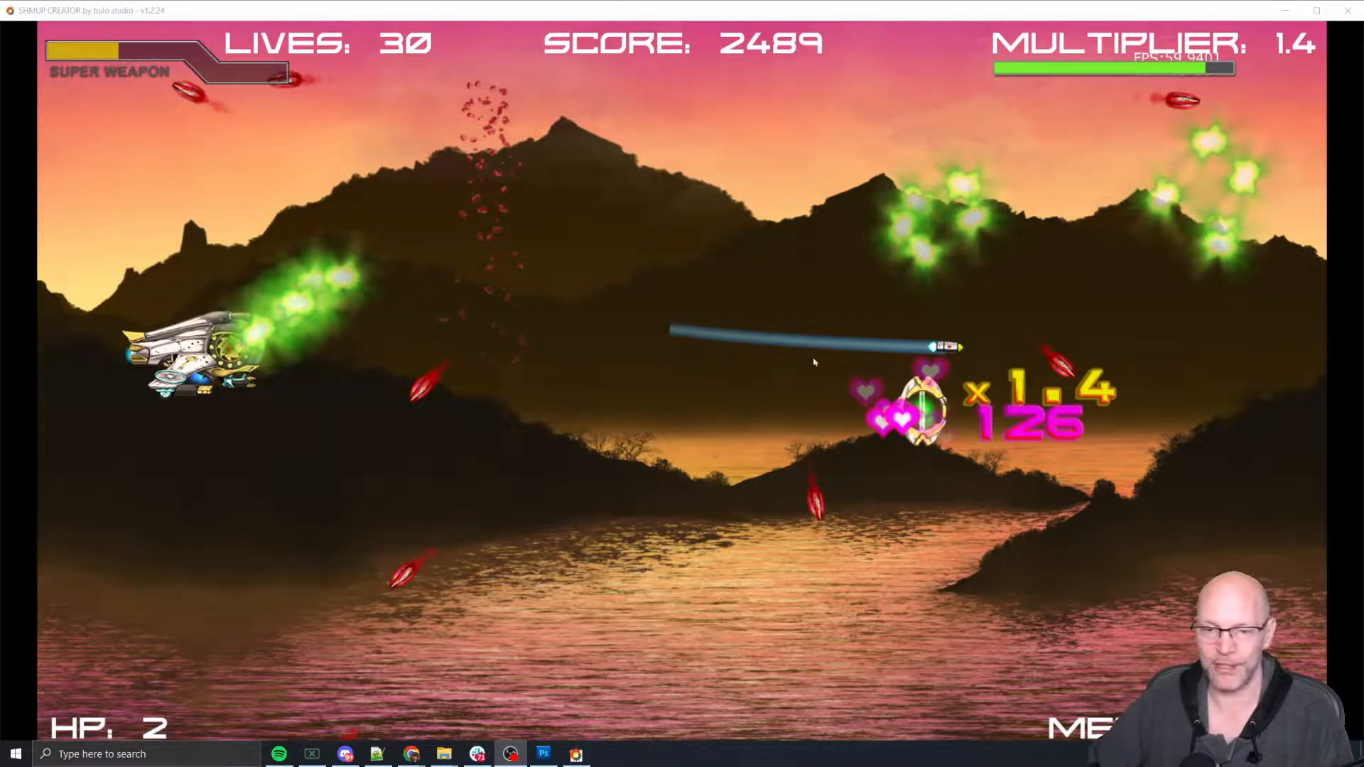
click(739, 357)
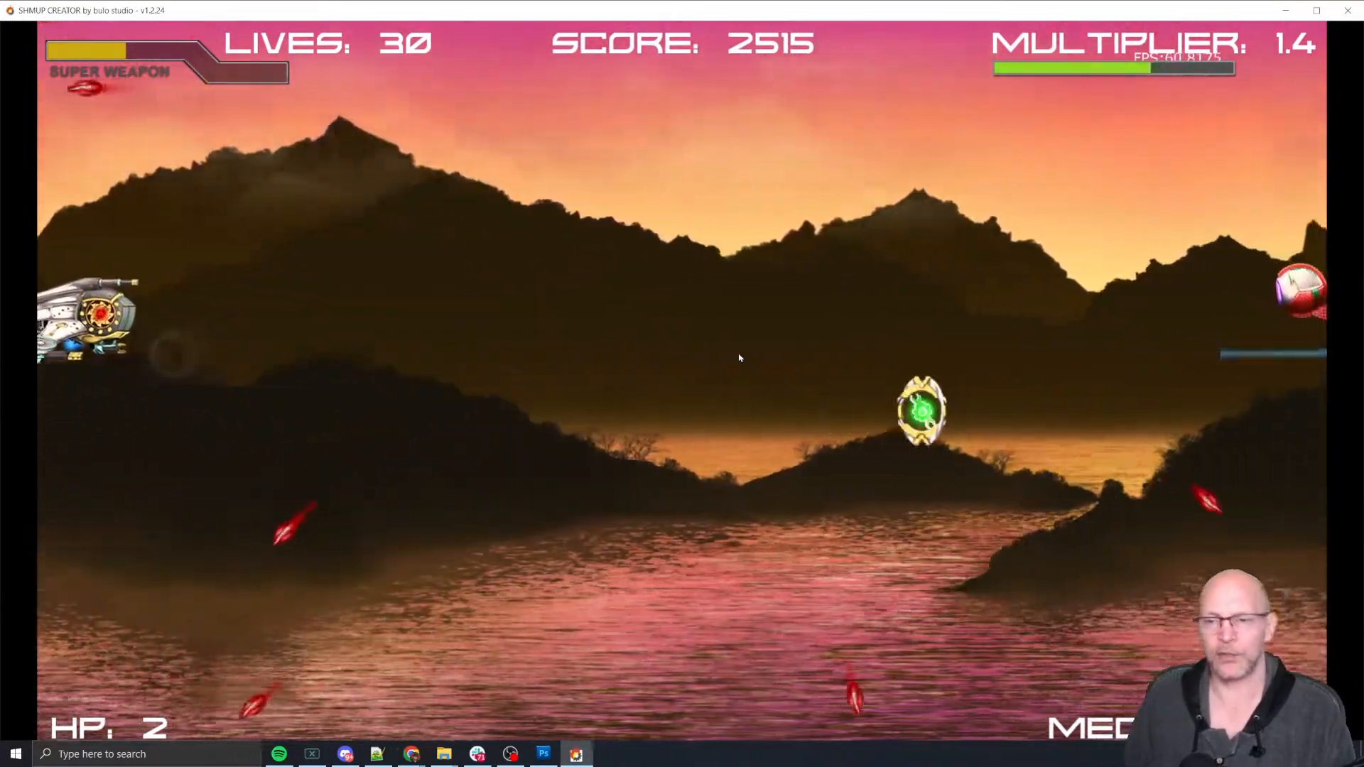
key(Right)
key(Down)
key(space)
key(Left)
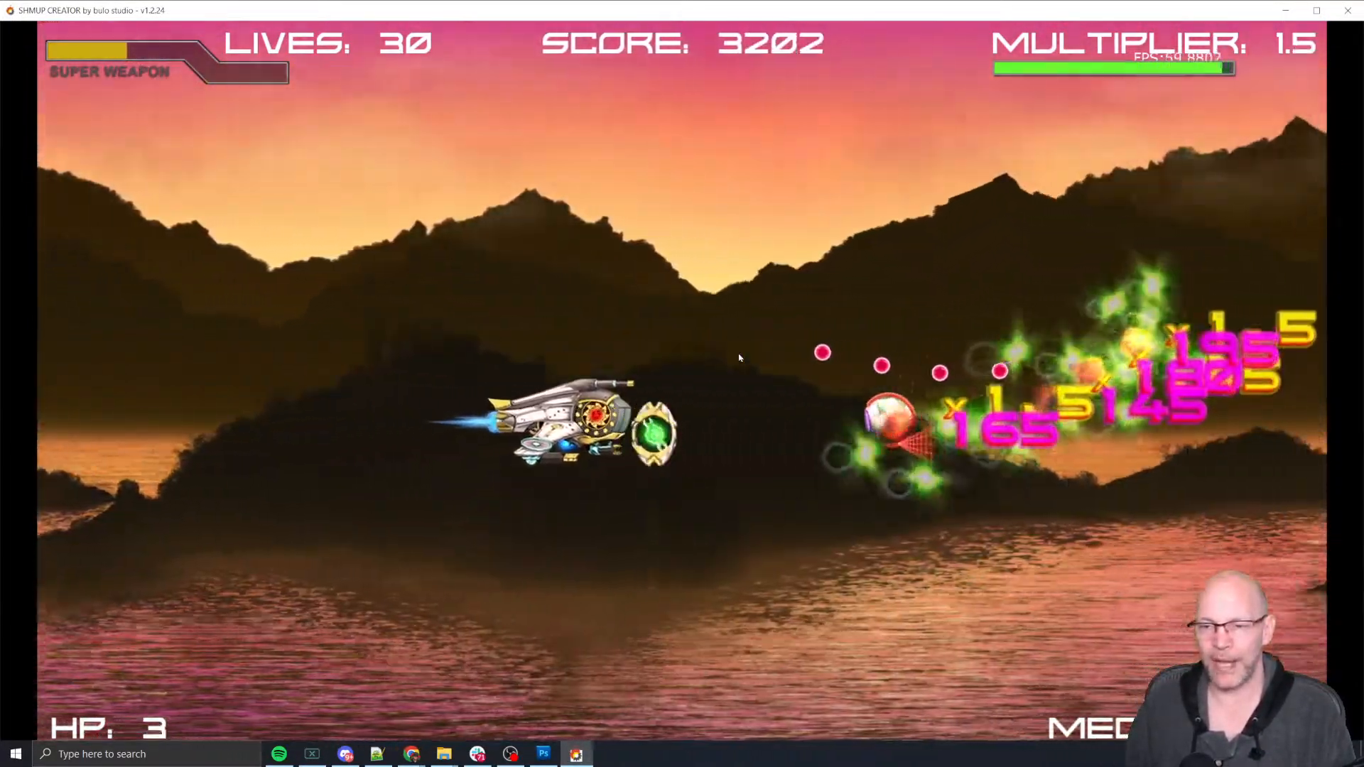
key(Up)
key(space)
key(Left)
key(Down)
key(Up)
key(Right)
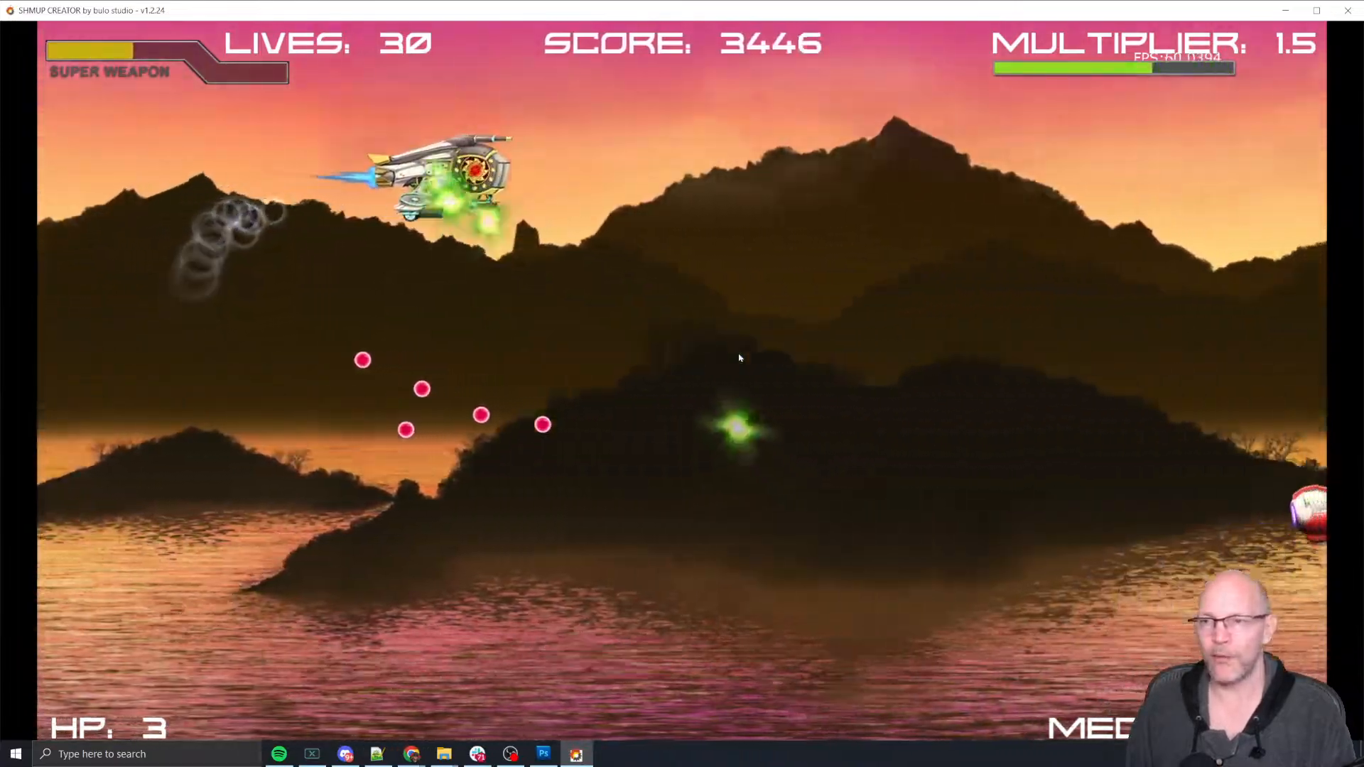
key(Down)
key(Down)
key(Right)
key(space)
key(Left)
key(Up)
key(space)
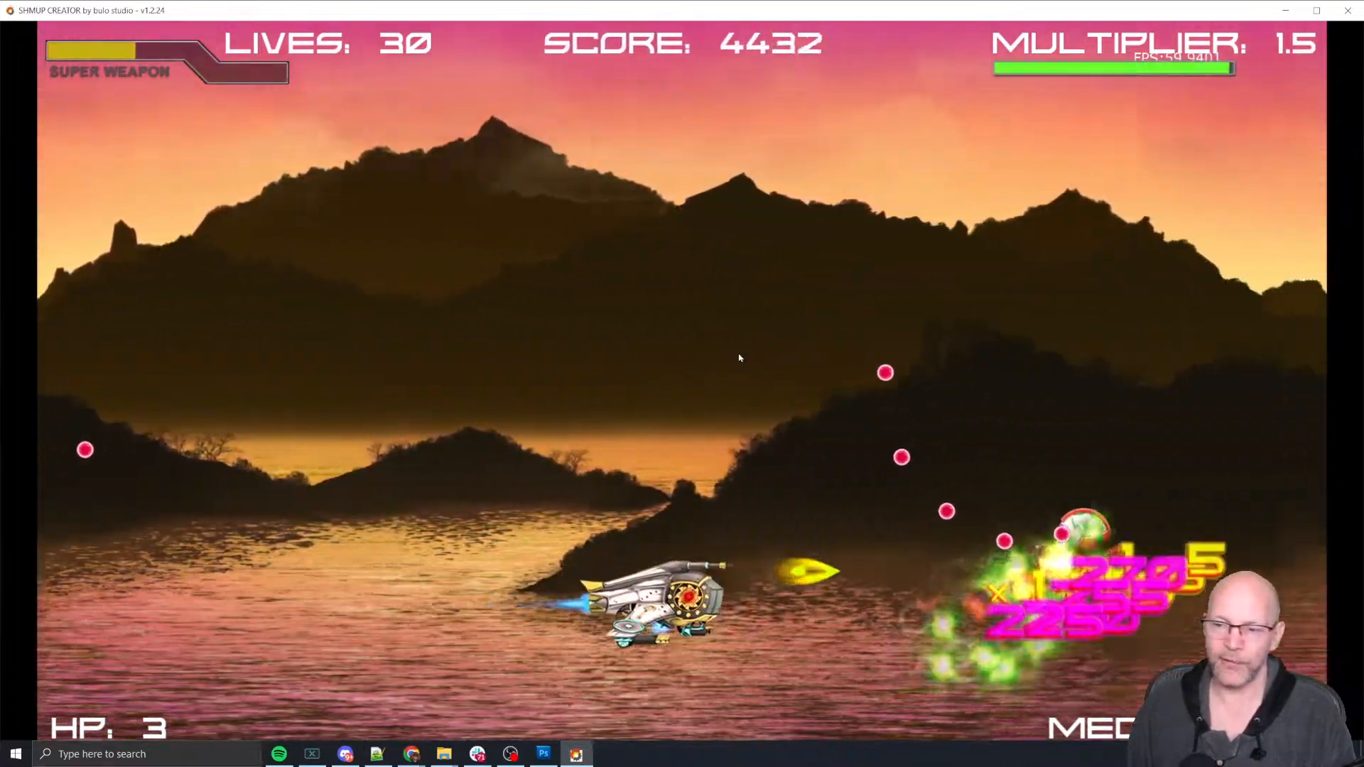
key(Left)
key(Up)
key(Right)
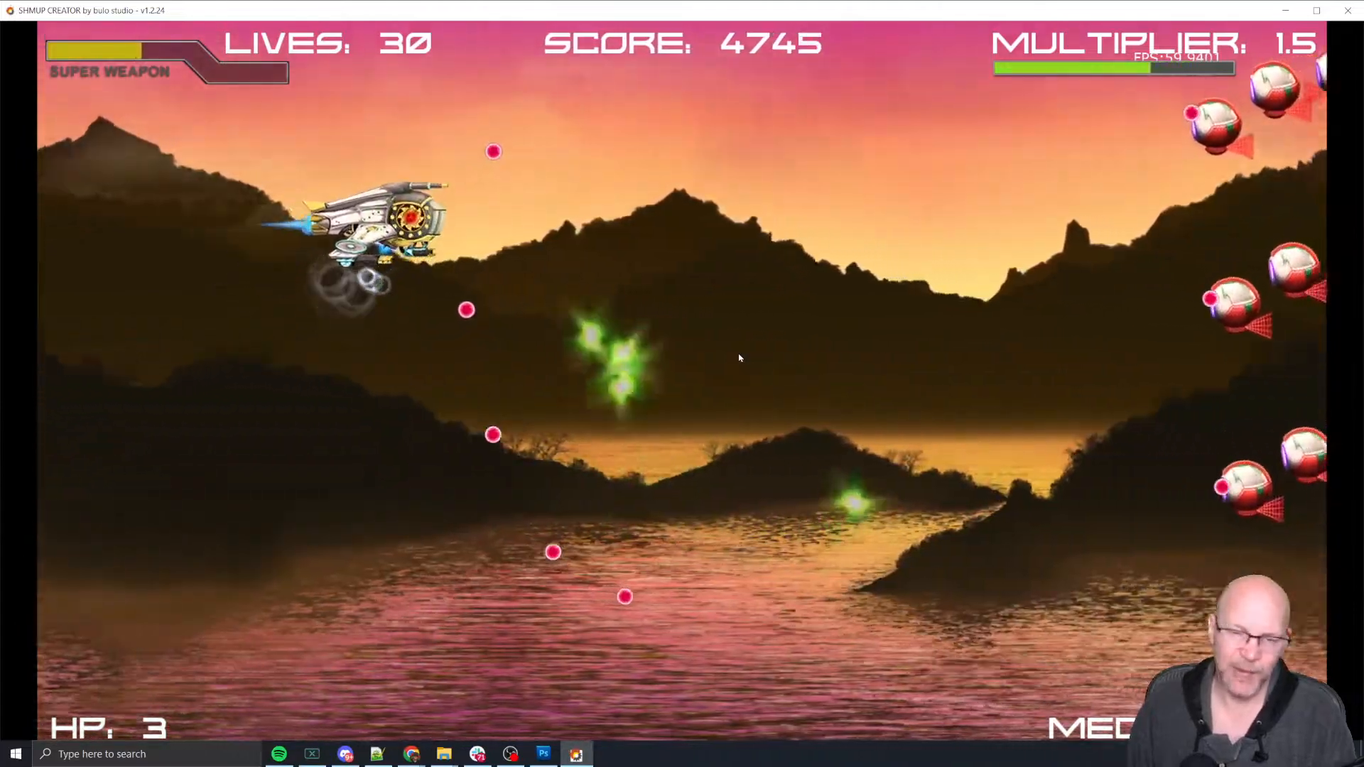
key(Up)
key(Right)
key(space)
key(Down)
key(Left)
key(Up)
key(Down)
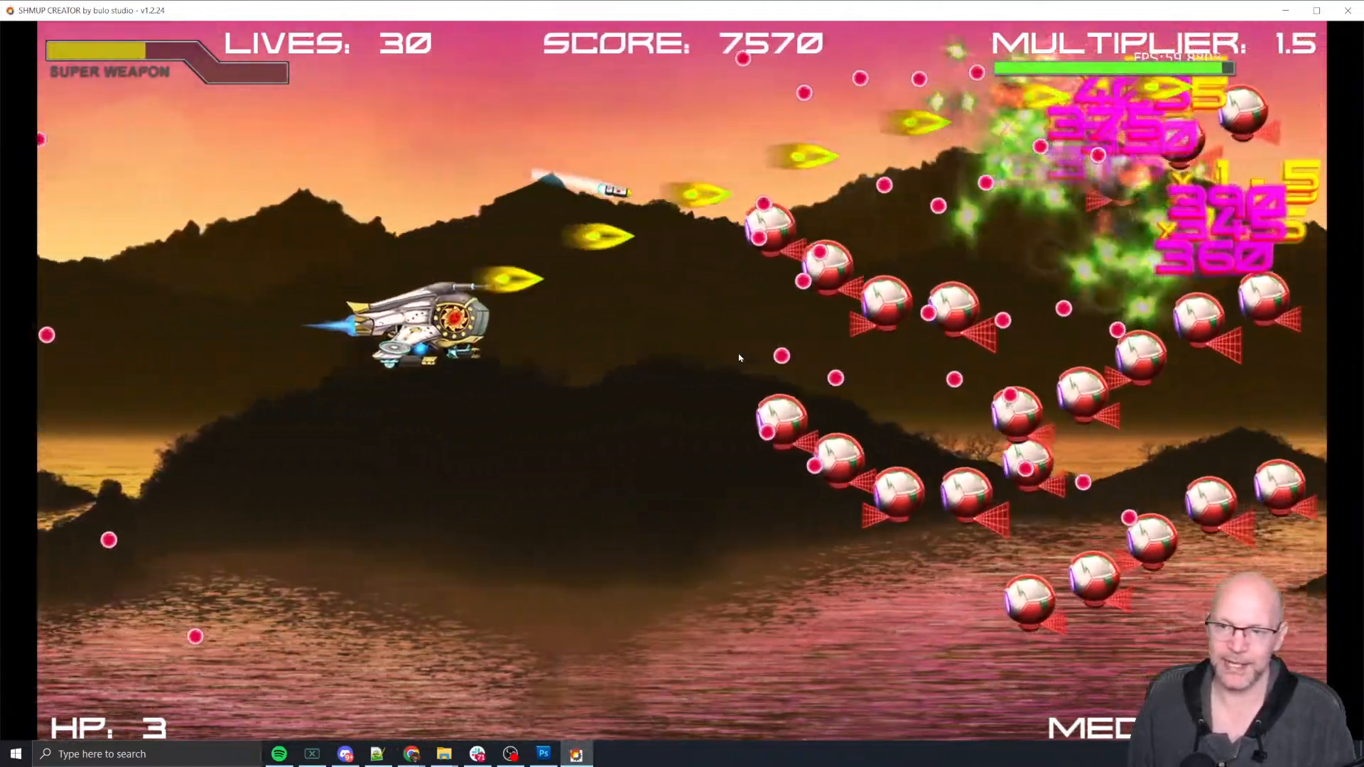
key(Escape)
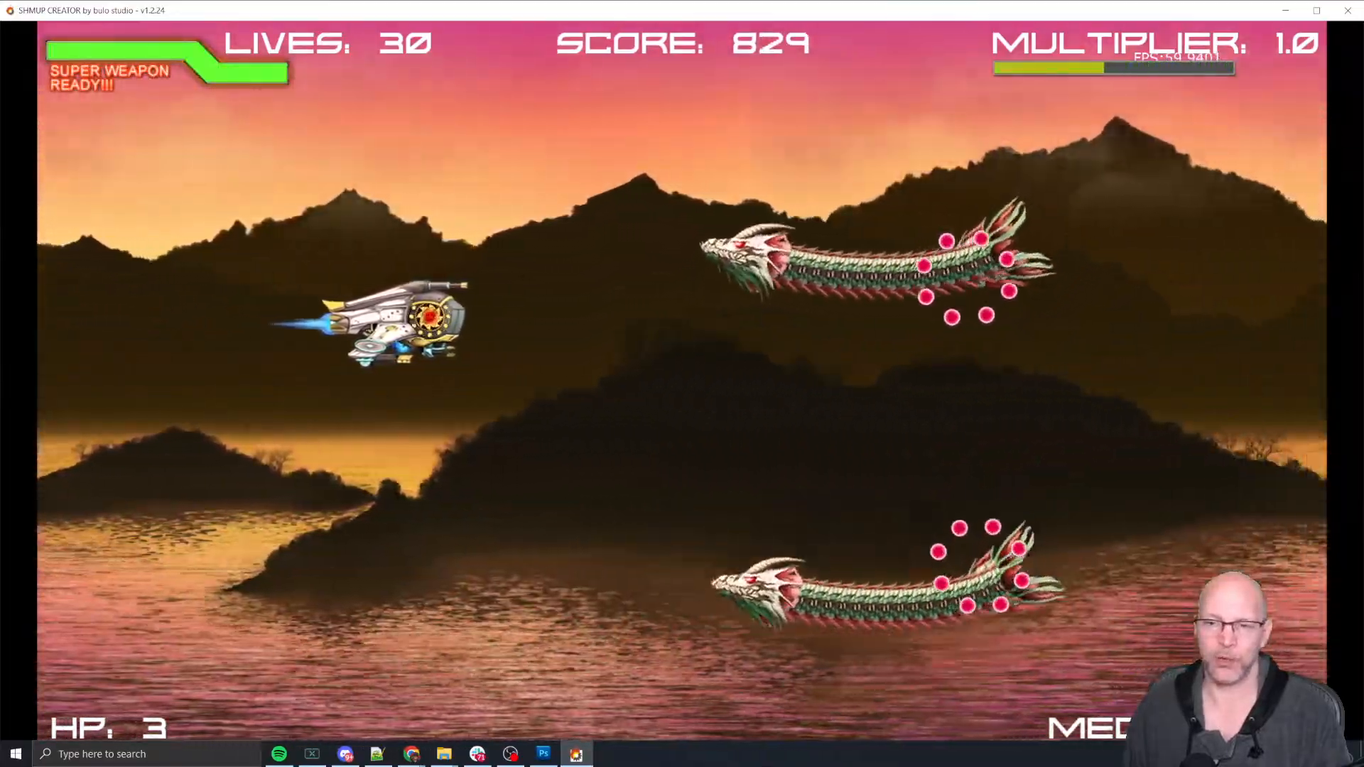
key(x)
key(Left)
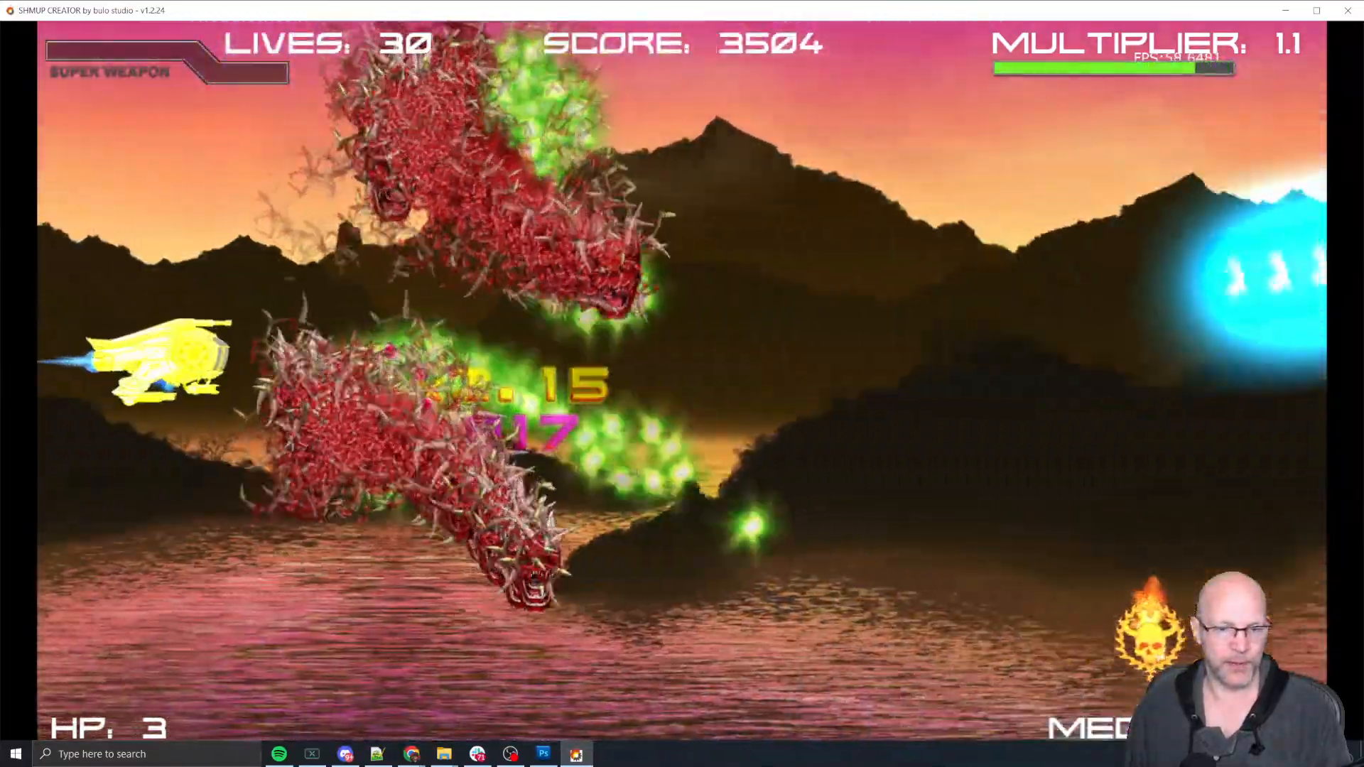
key(Right)
key(Down)
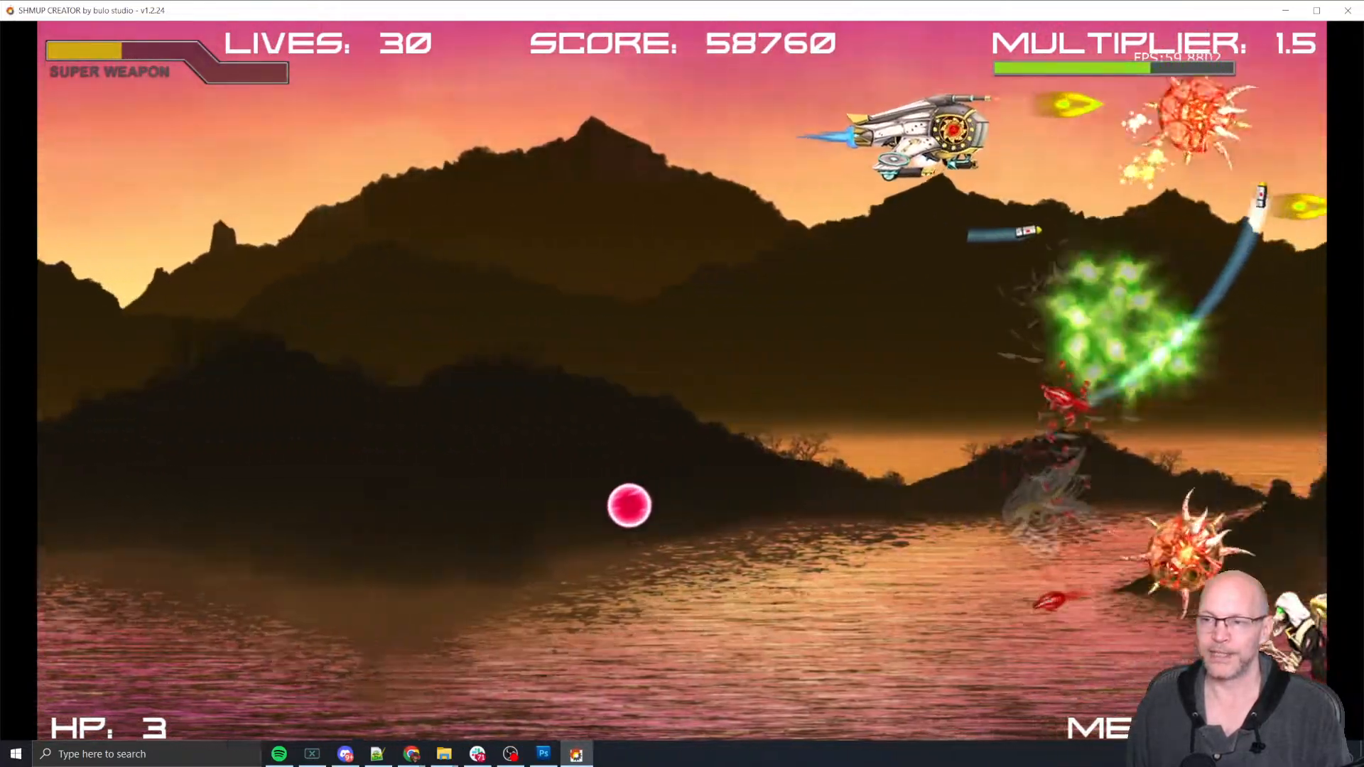
key(Left)
key(Down)
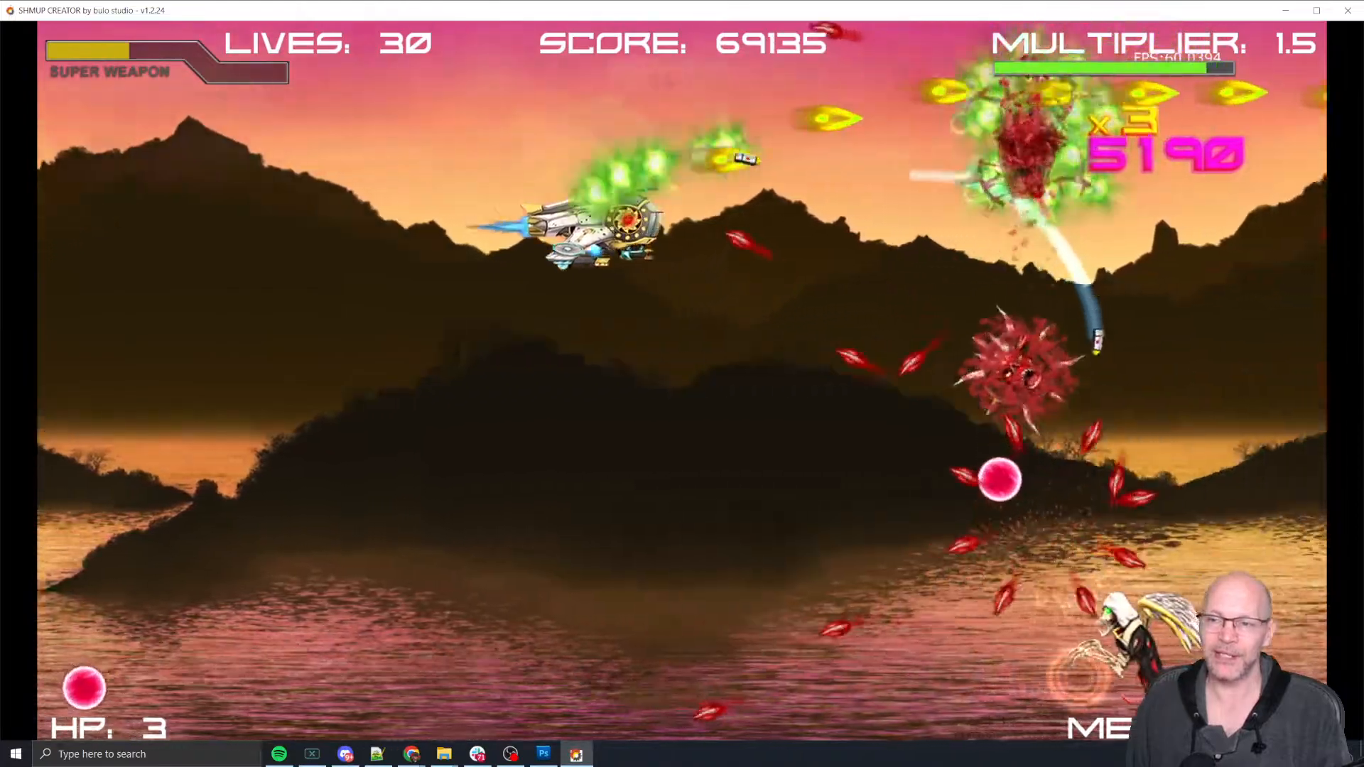
key(Left)
key(Down)
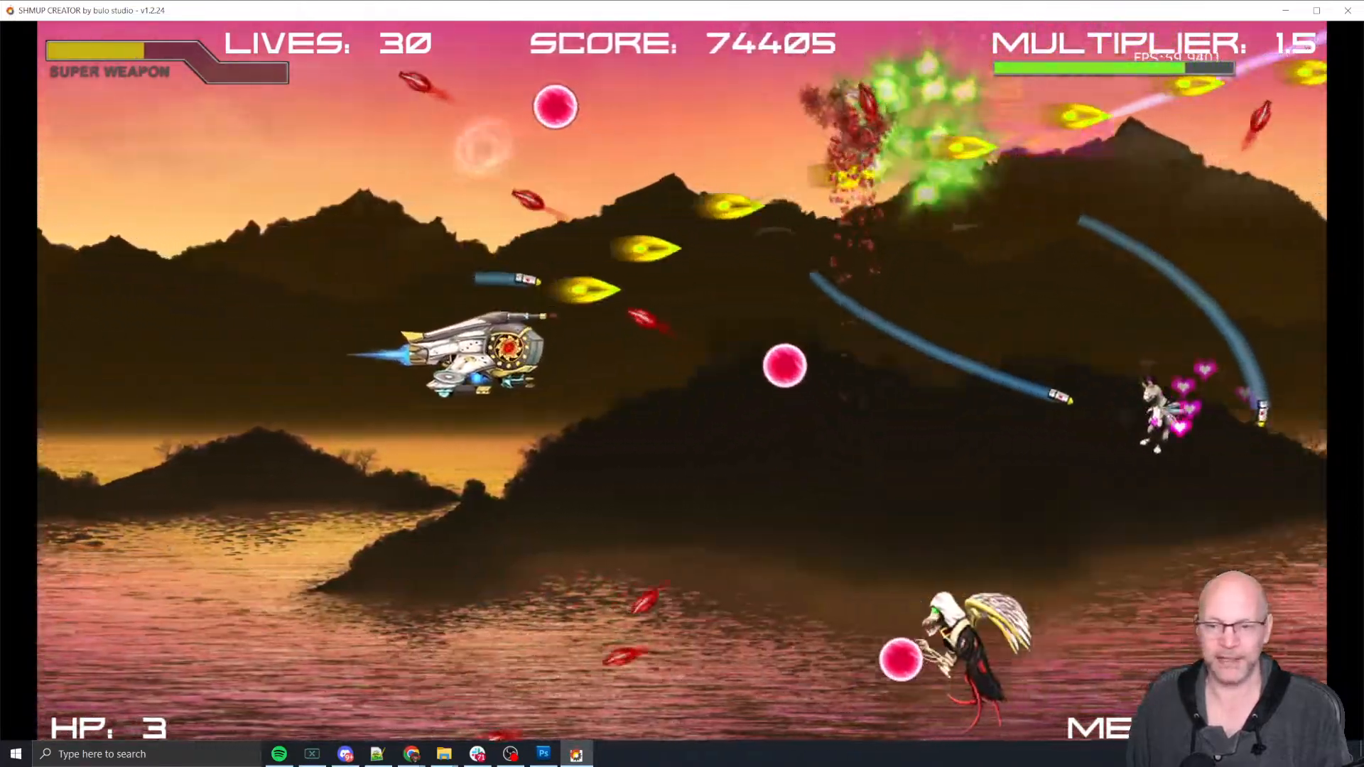
key(Right)
key(Up)
key(Left)
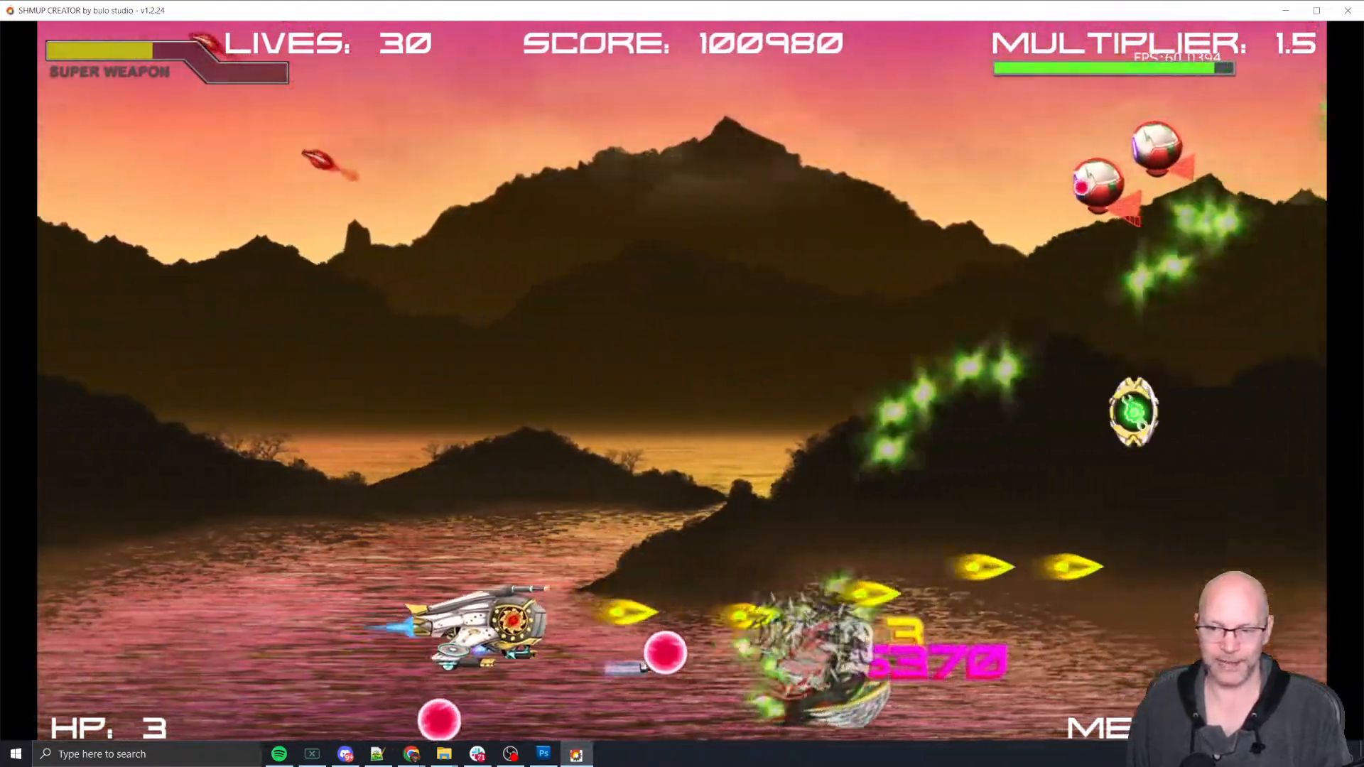
key(Up)
key(Right)
key(Down)
key(Right)
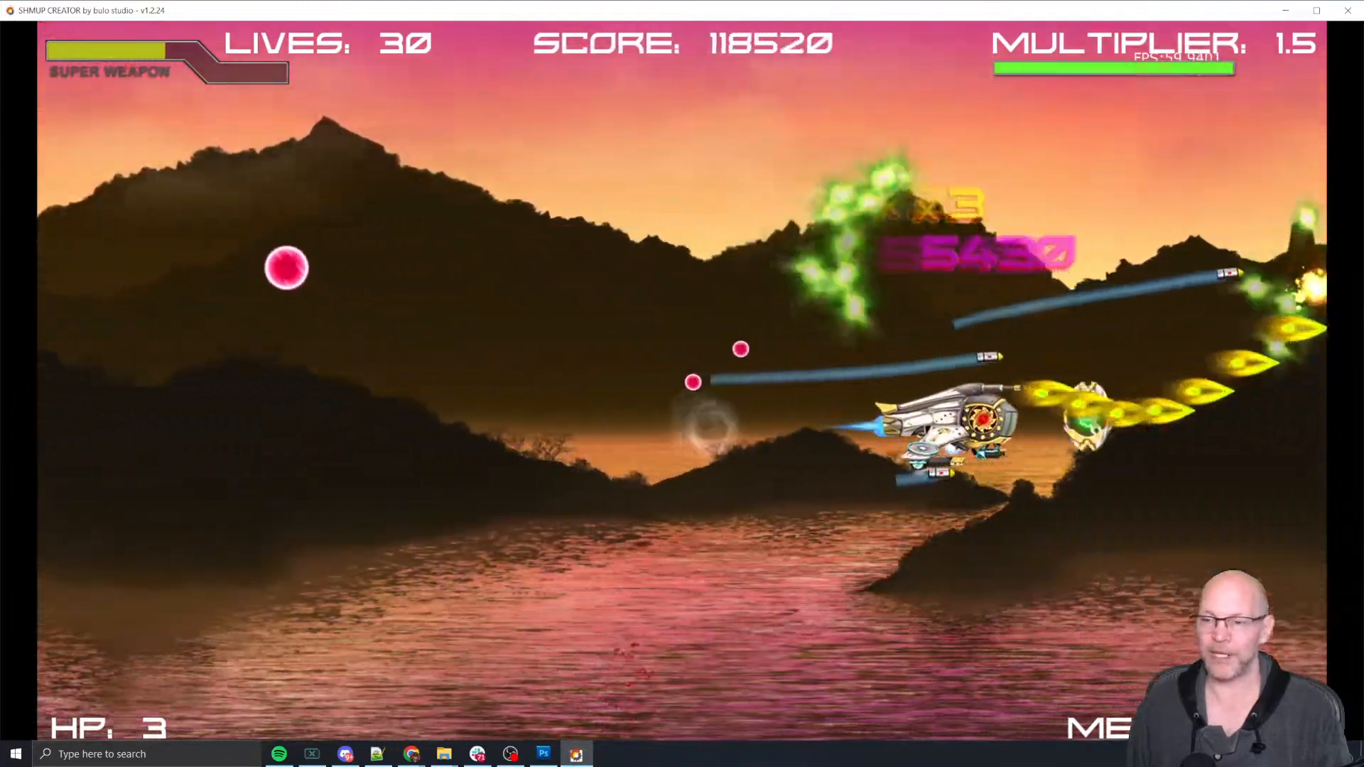
key(Up)
key(Left)
key(Down)
key(Left)
key(Up)
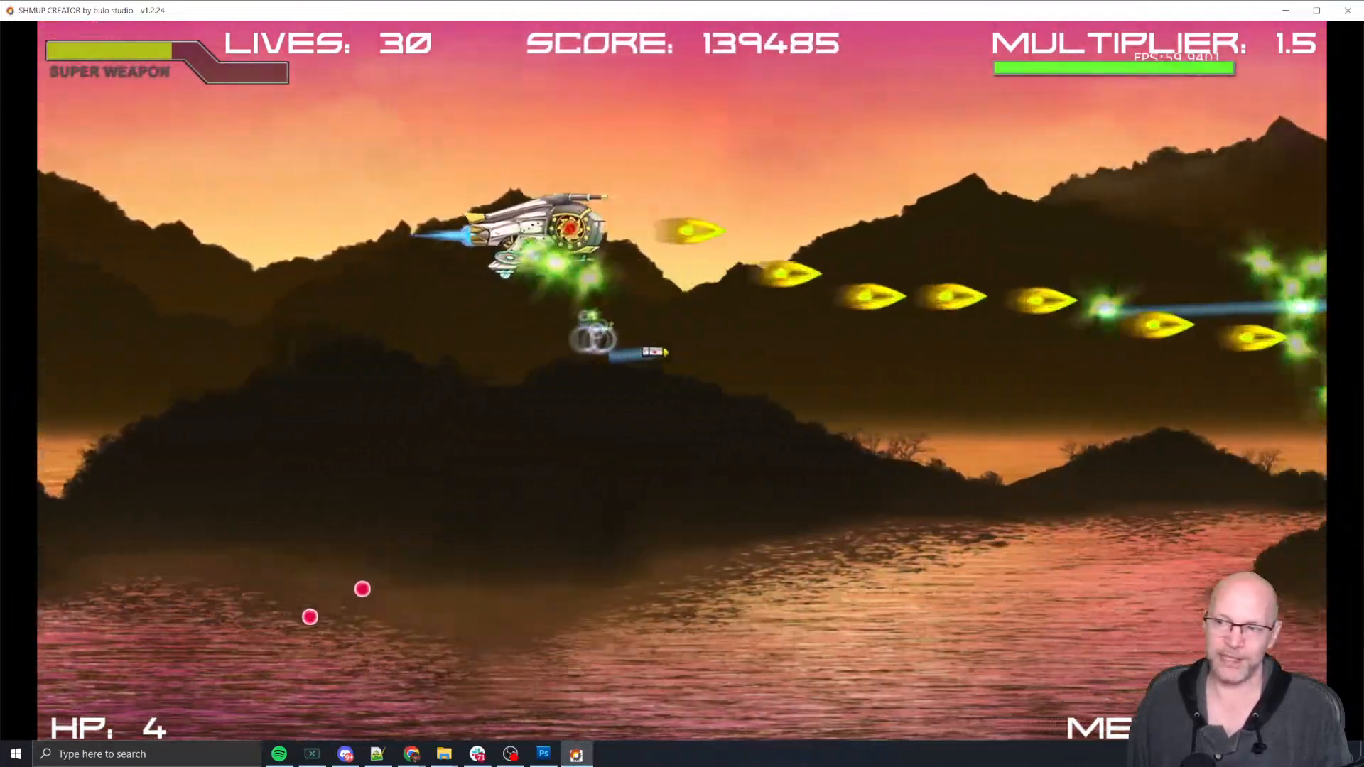
key(Down)
key(Right)
key(Left)
key(Down)
key(Up)
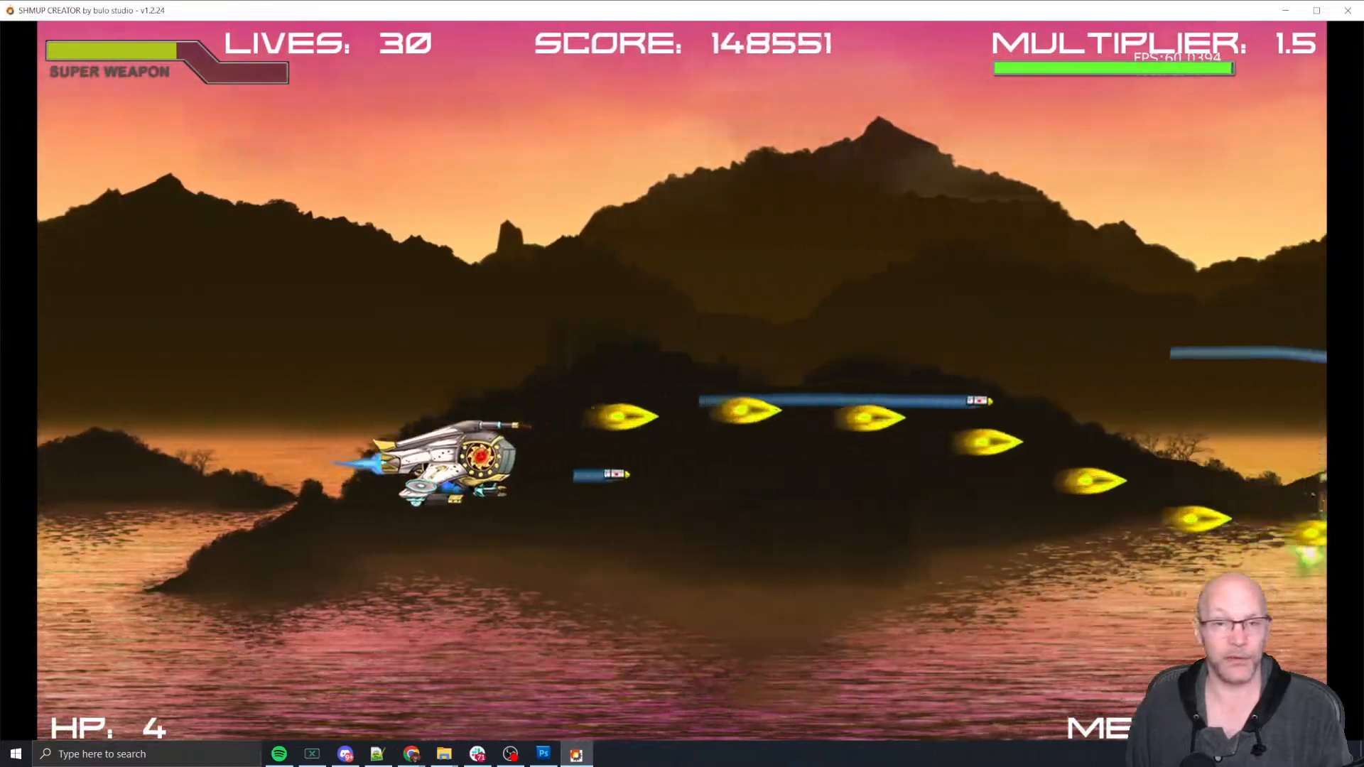
Step: End the playtest and load Level 2 Sreevus Island Forest for editing
key(Escape)
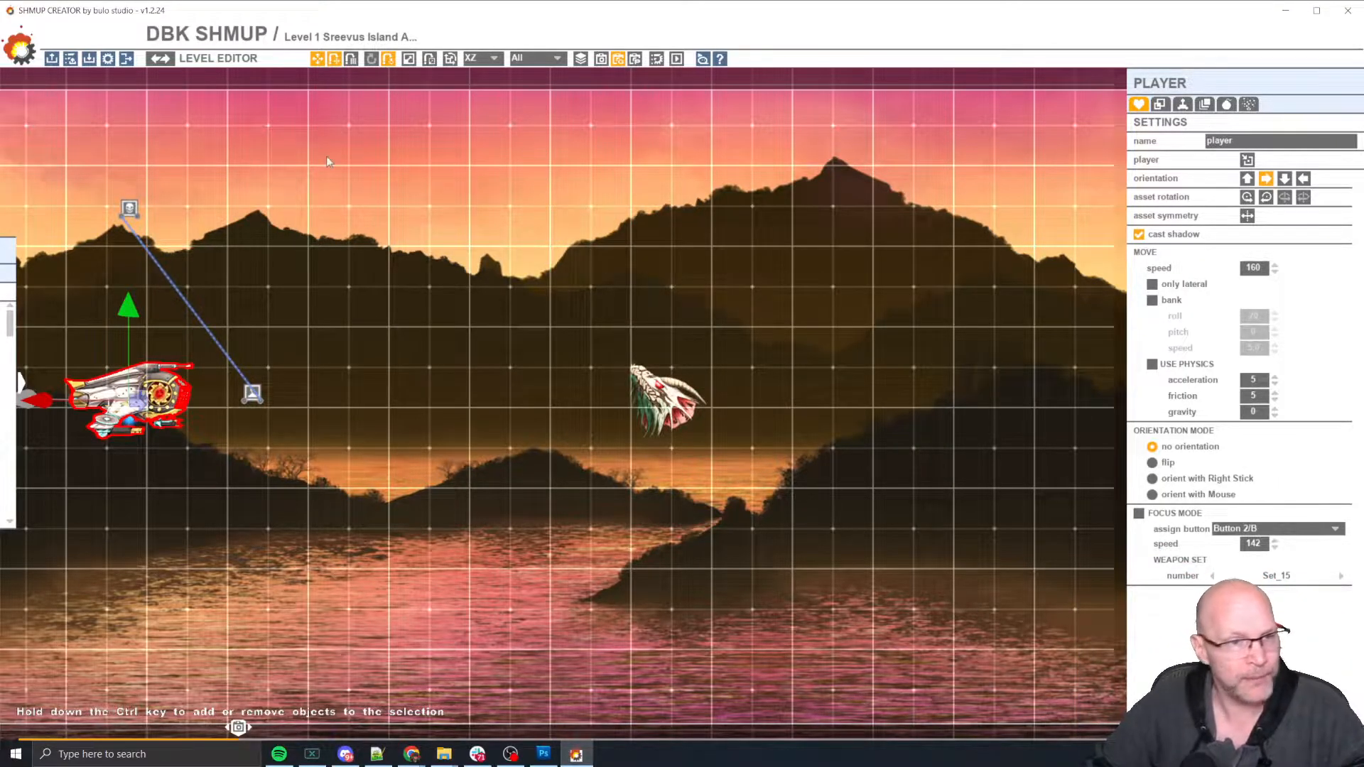
click(70, 59)
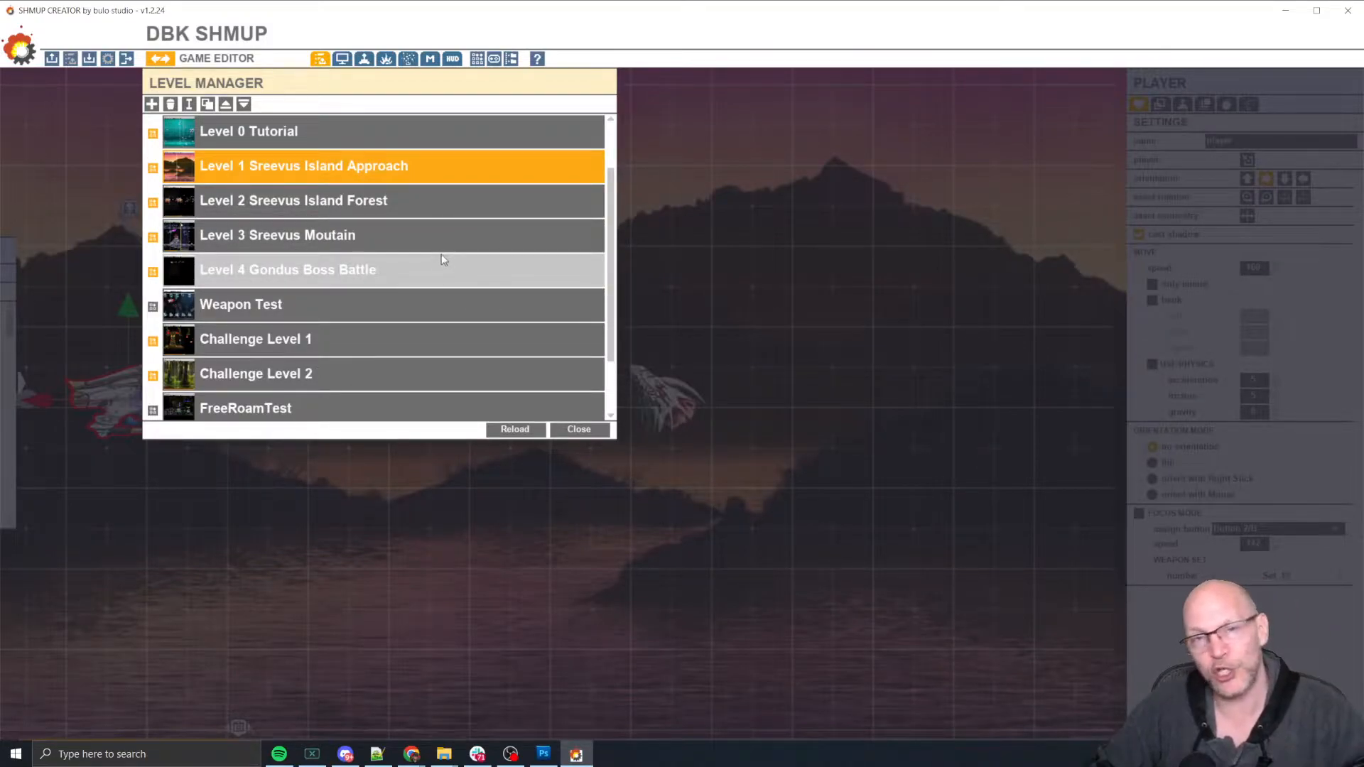
click(371, 201)
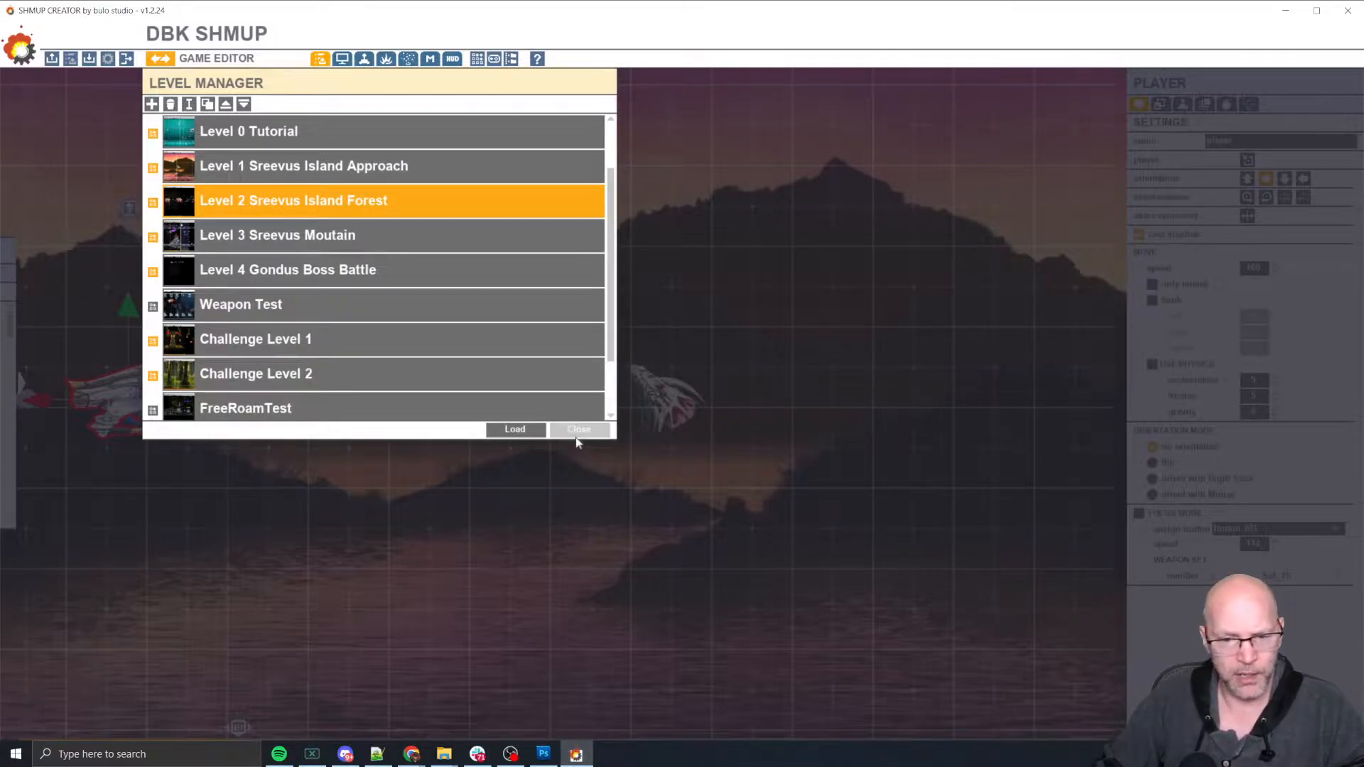
click(522, 429)
click(730, 440)
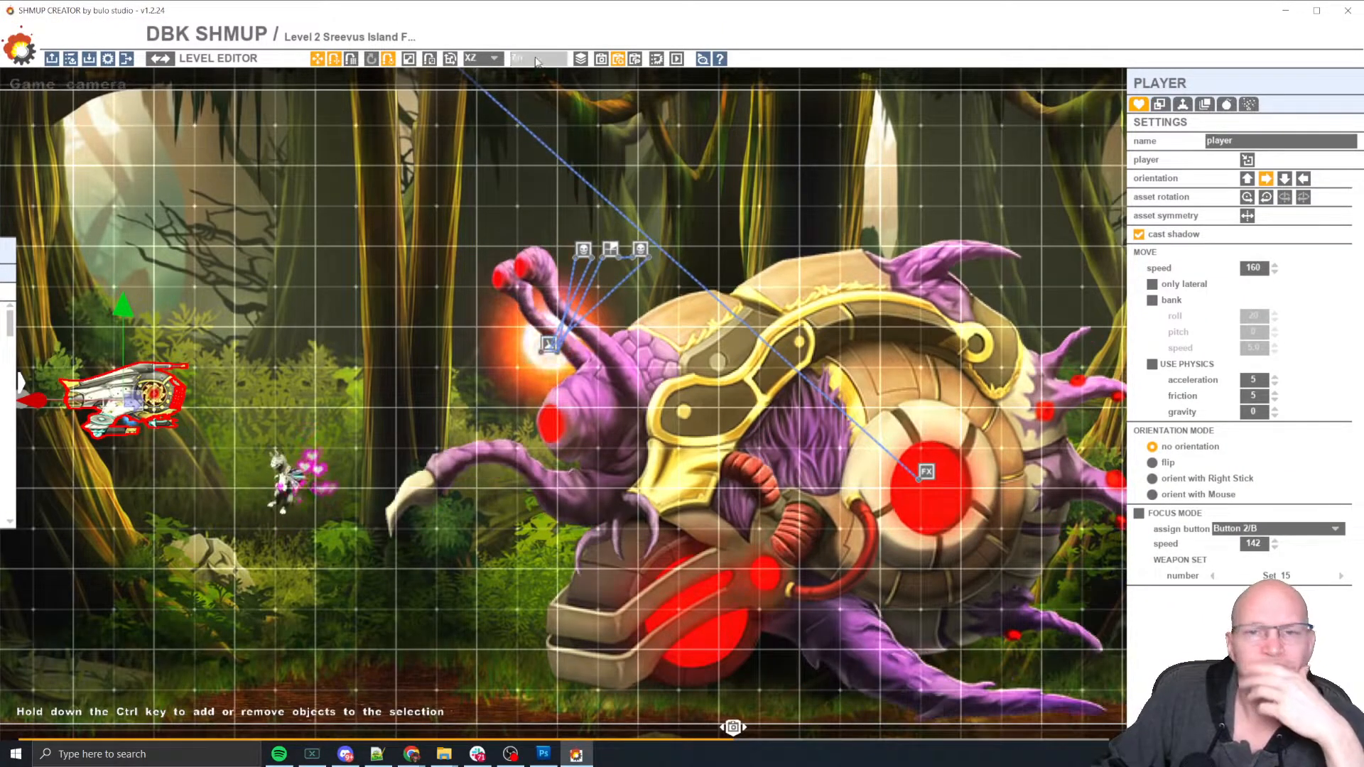
Step: Switch to the top camera and find the flaming skull generator with its linked 128x128 enemies and triggers outside the level scenery
click(635, 59)
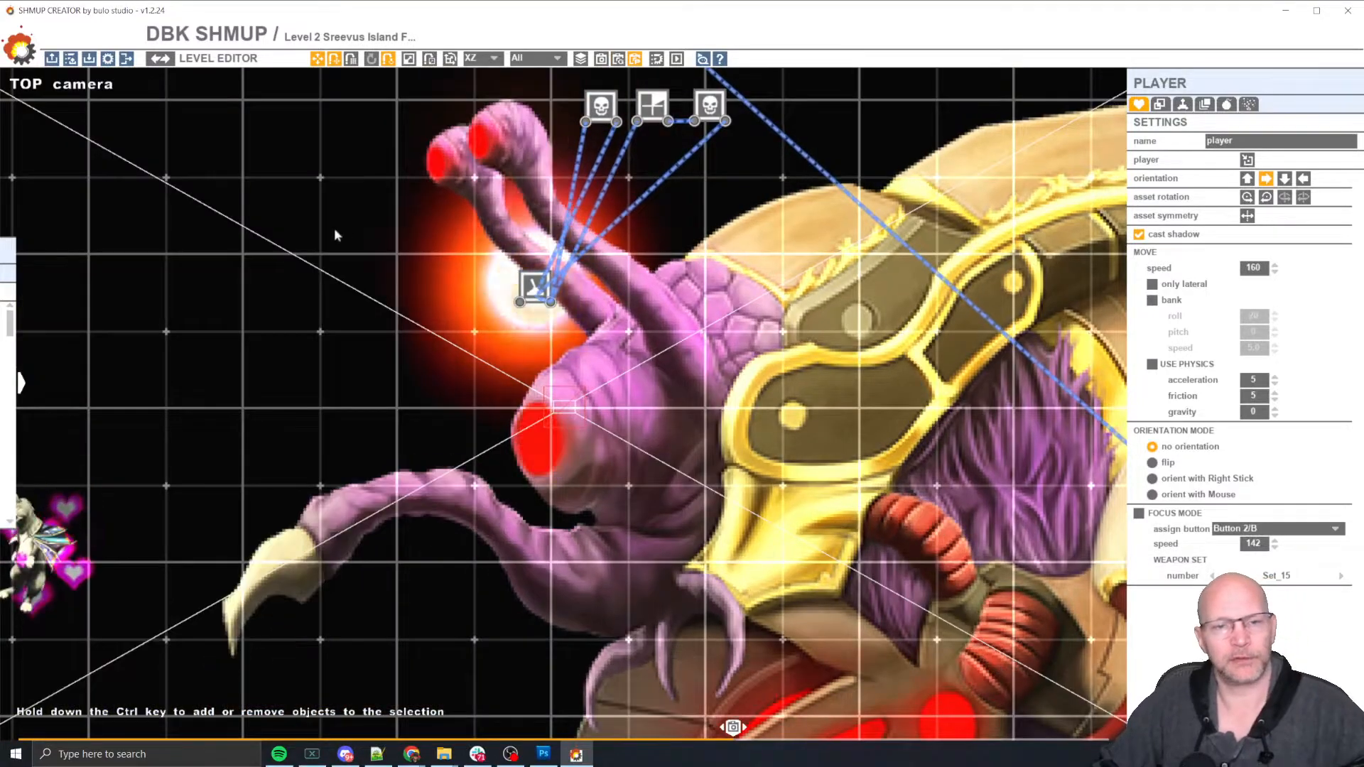
scroll(336, 236, down, 10)
middle_drag(293, 168, 809, 245)
middle_drag(349, 245, 817, 287)
middle_drag(357, 284, 817, 291)
middle_drag(405, 288, 855, 271)
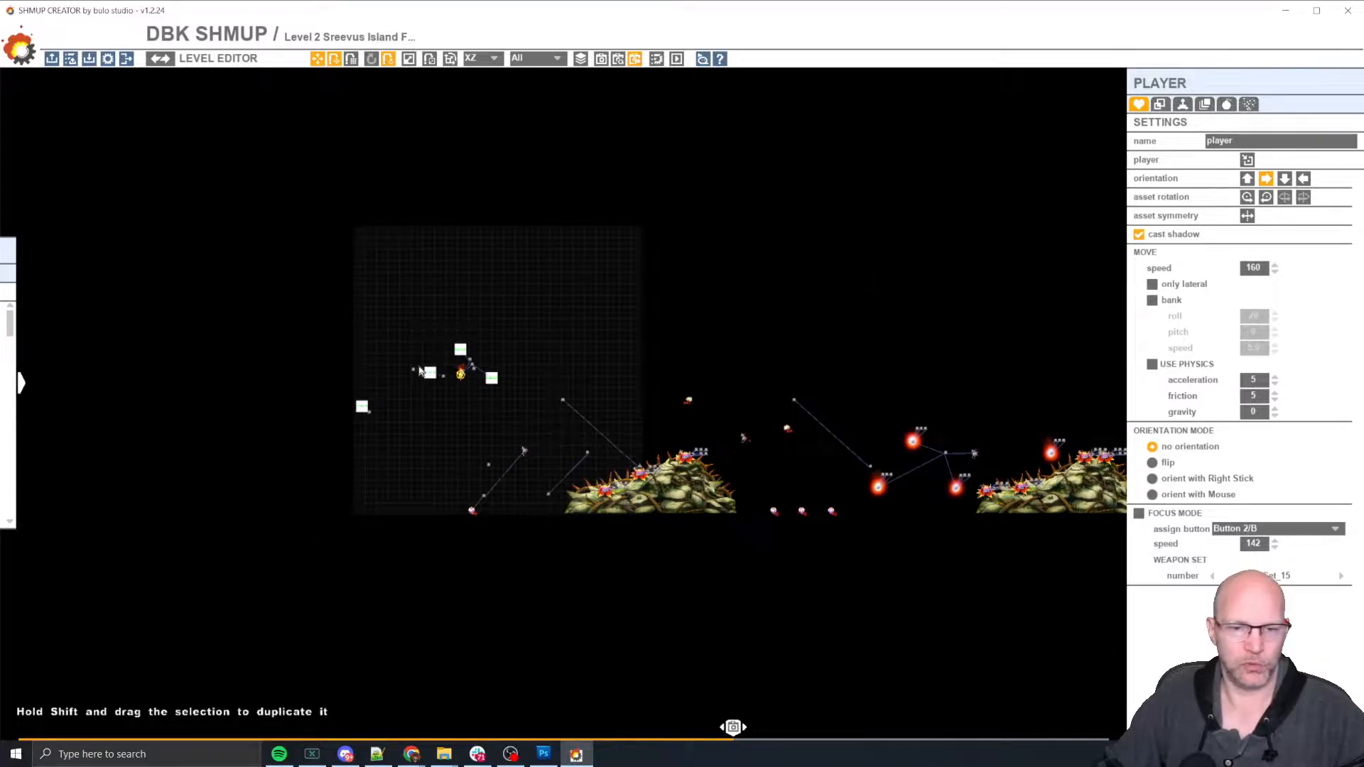
scroll(420, 370, up, 8)
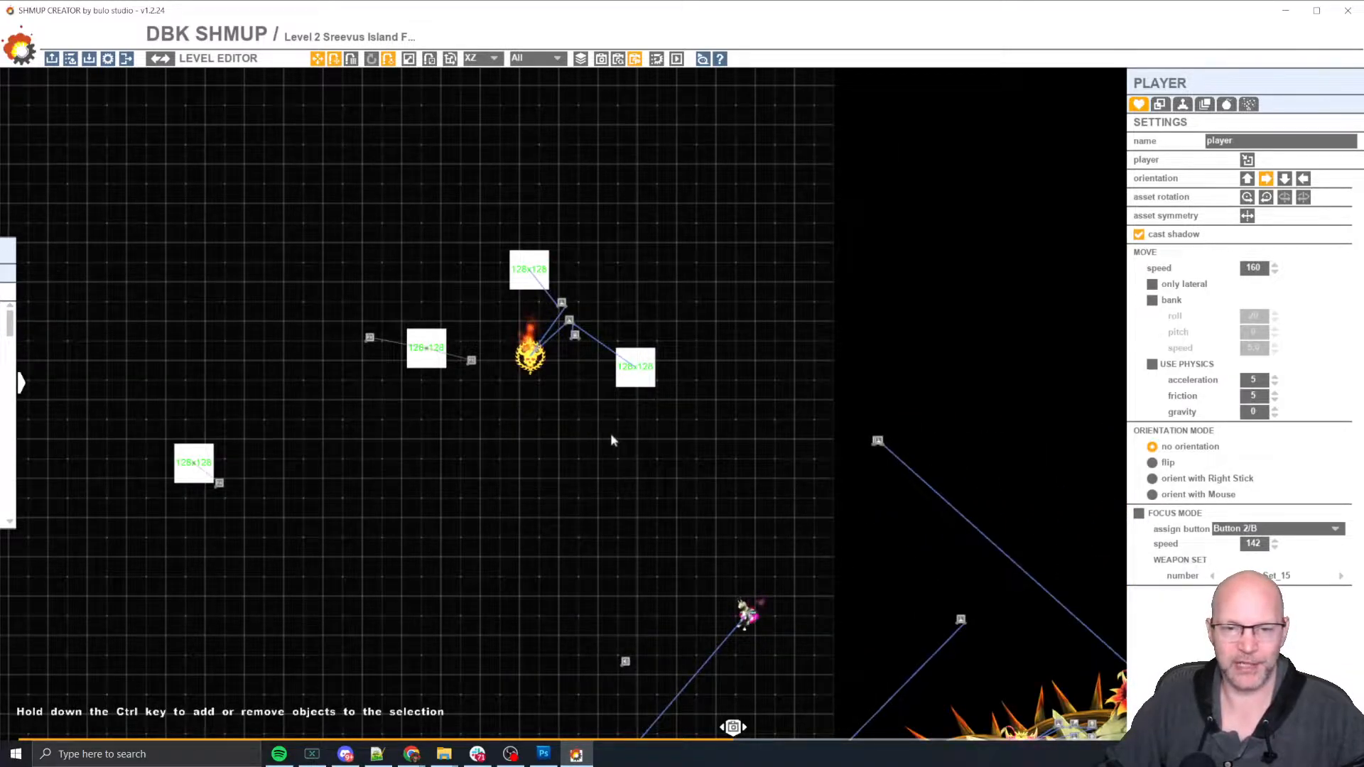
scroll(609, 442, up, 4)
scroll(624, 454, down, 4)
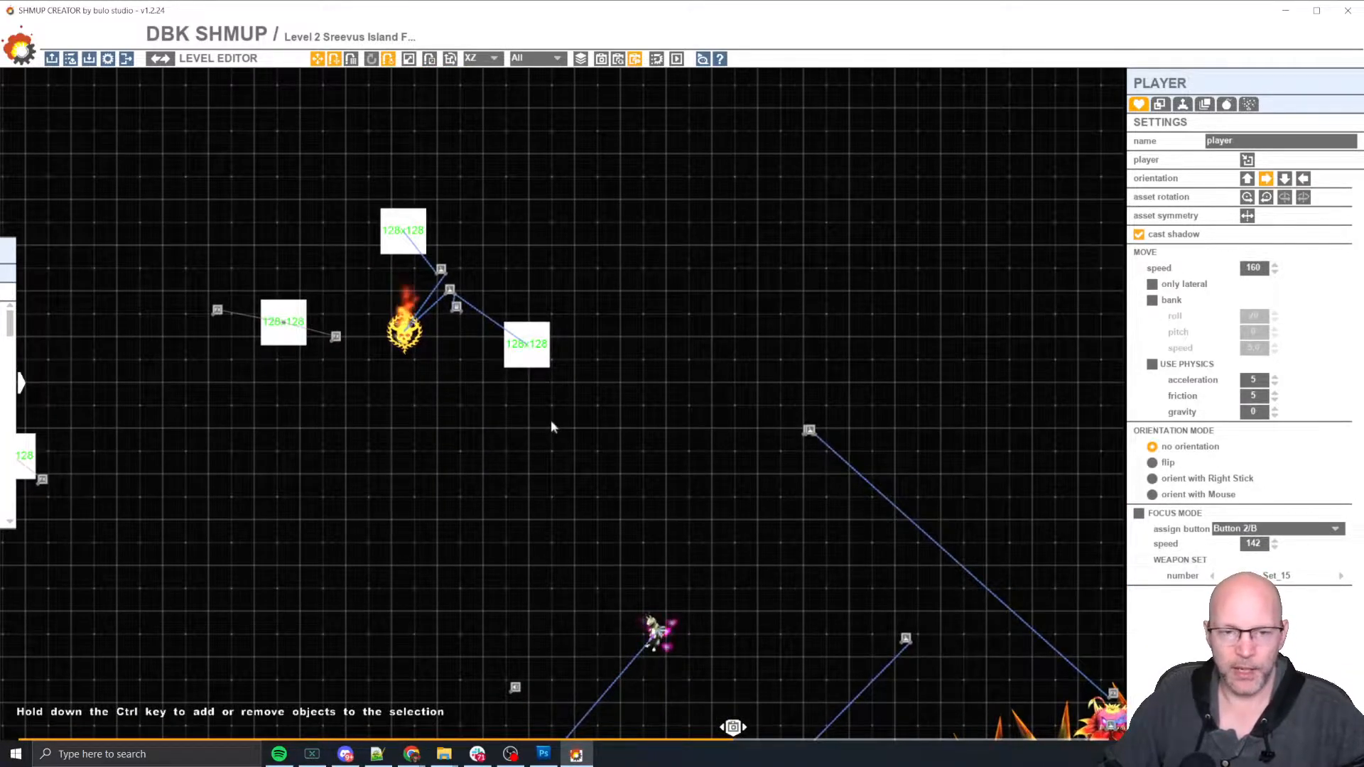
middle_drag(569, 435, 594, 448)
scroll(426, 228, up, 3)
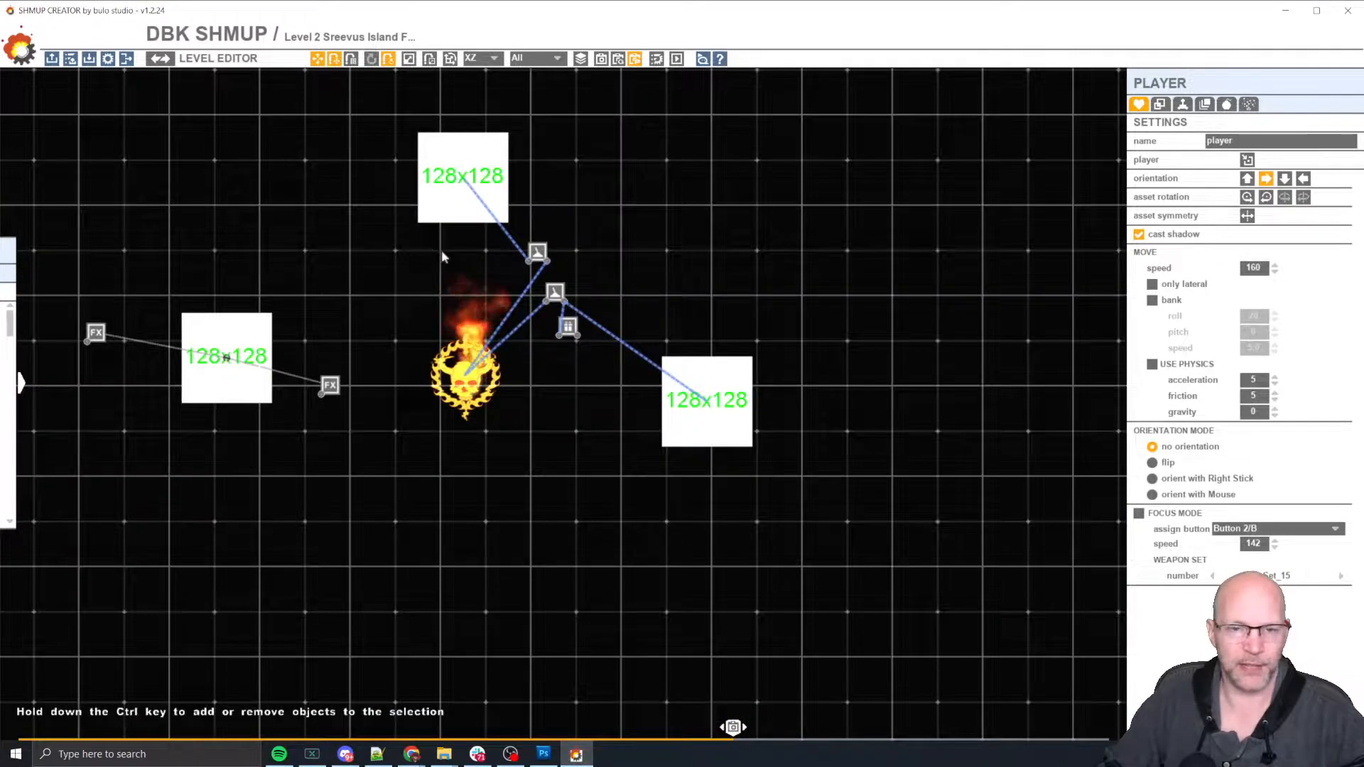
Step: Inspect the settings of the 128x128 enemy above the flaming skull, its linked trigger, and the skull enemy itself
click(445, 211)
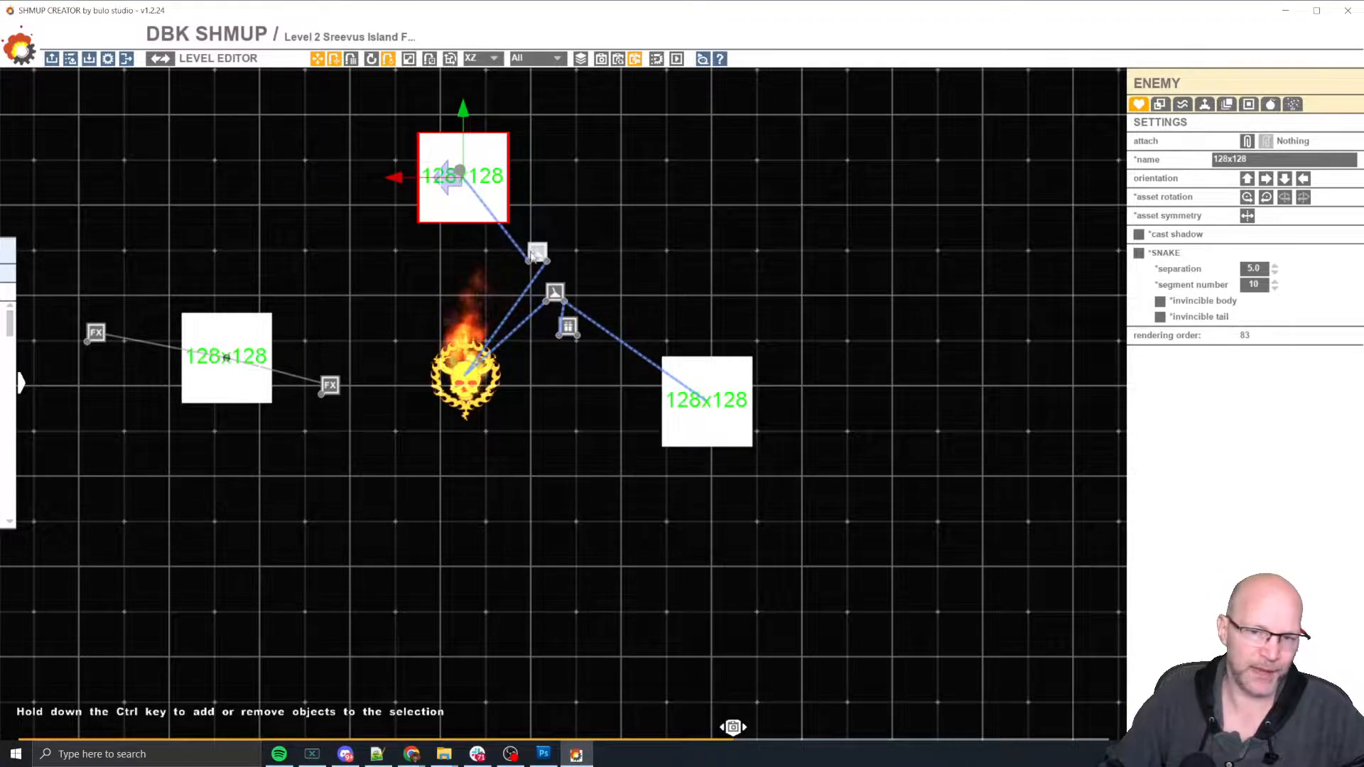
click(535, 254)
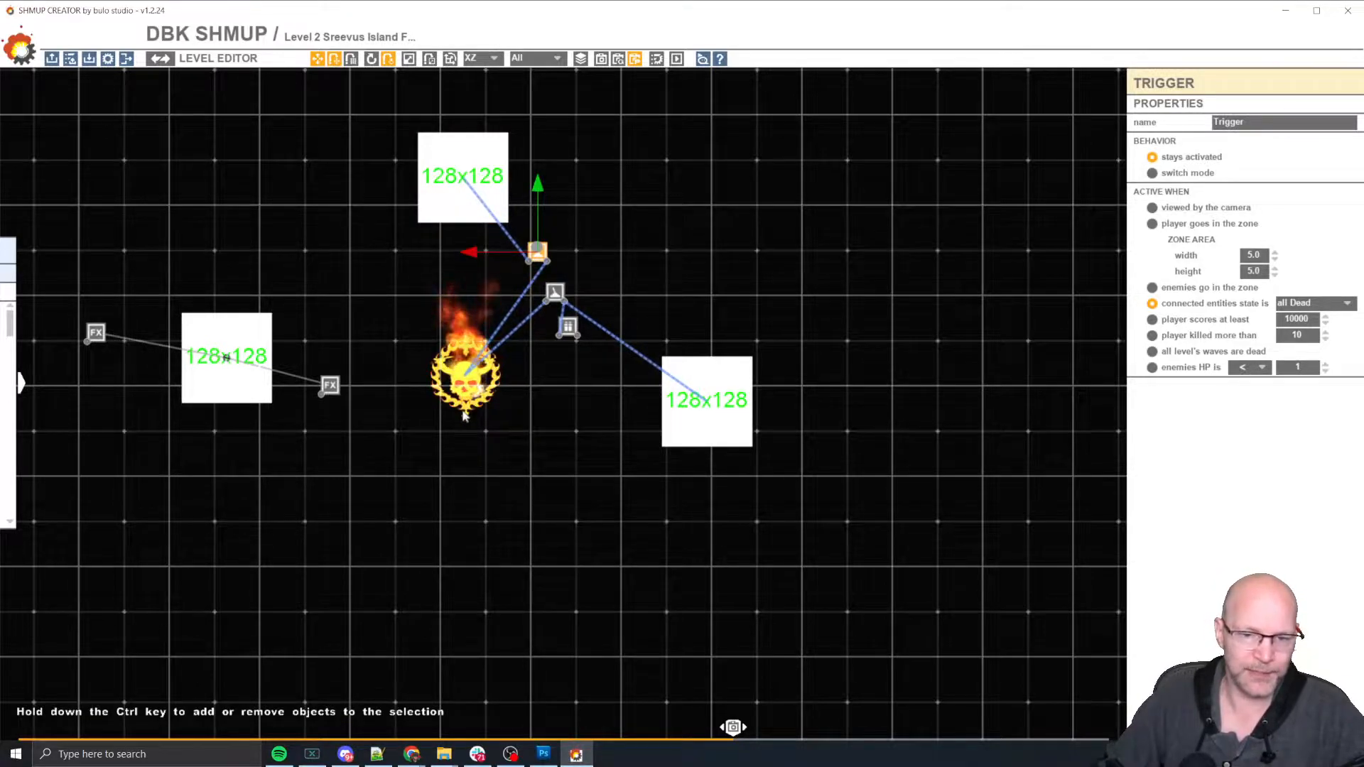
click(464, 409)
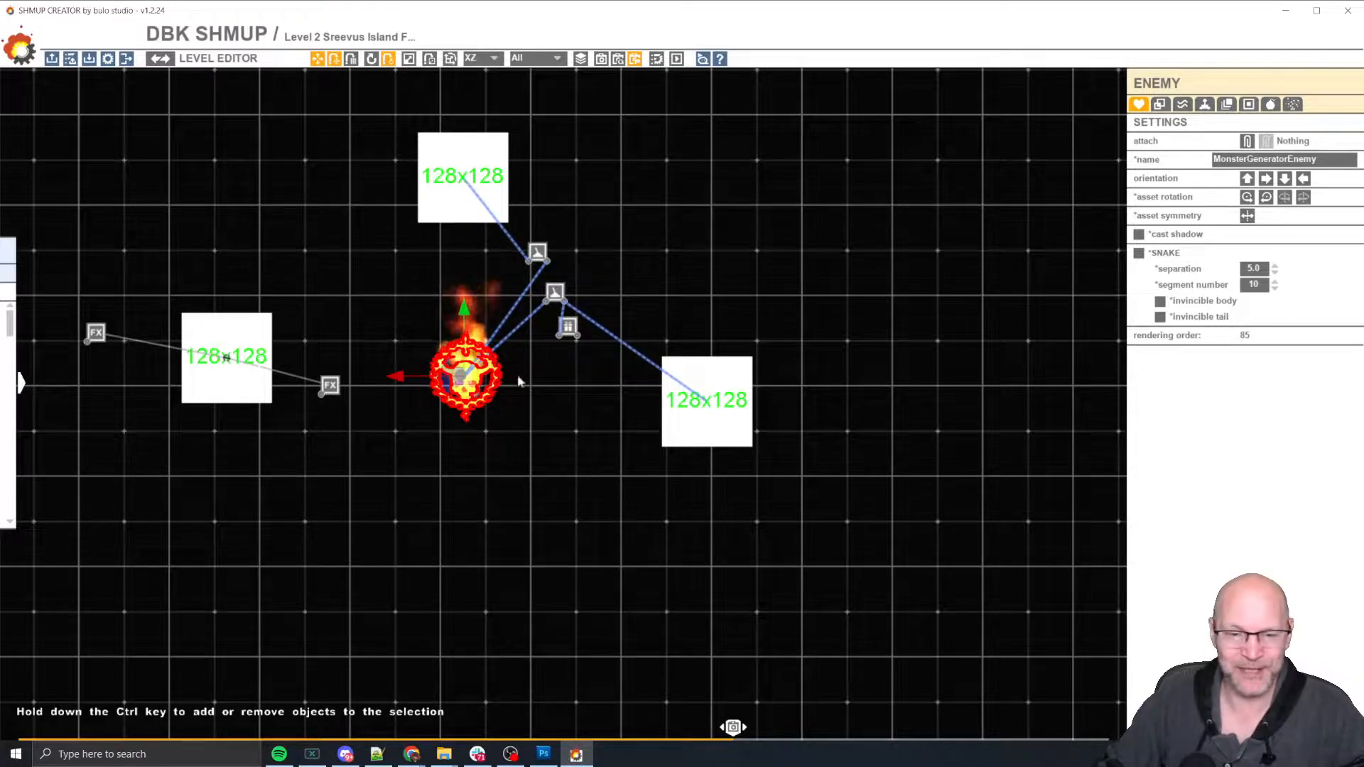
scroll(511, 394, up, 1)
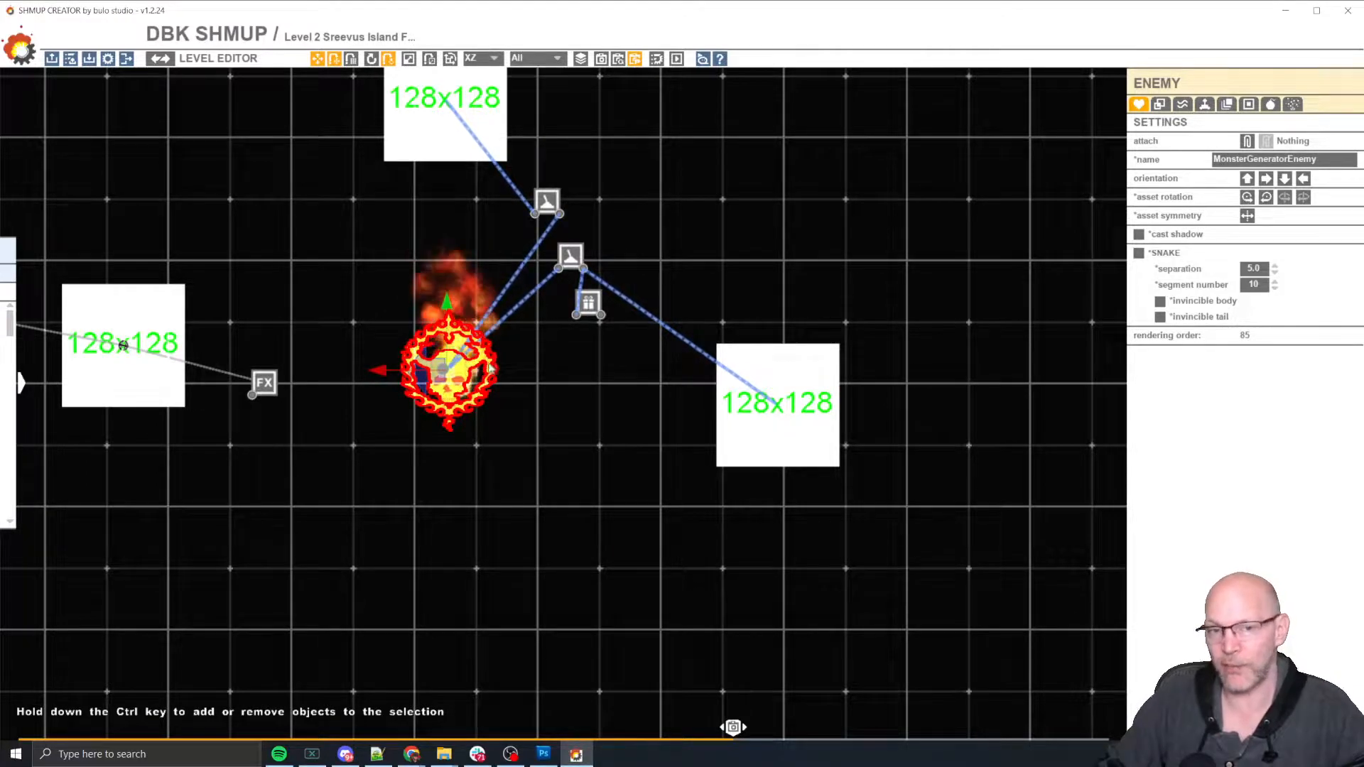
Step: Inspect the trigger linked to the flaming skull and item spawner, and the 128x128 enemy it connects to
middle_drag(588, 402, 521, 431)
click(510, 265)
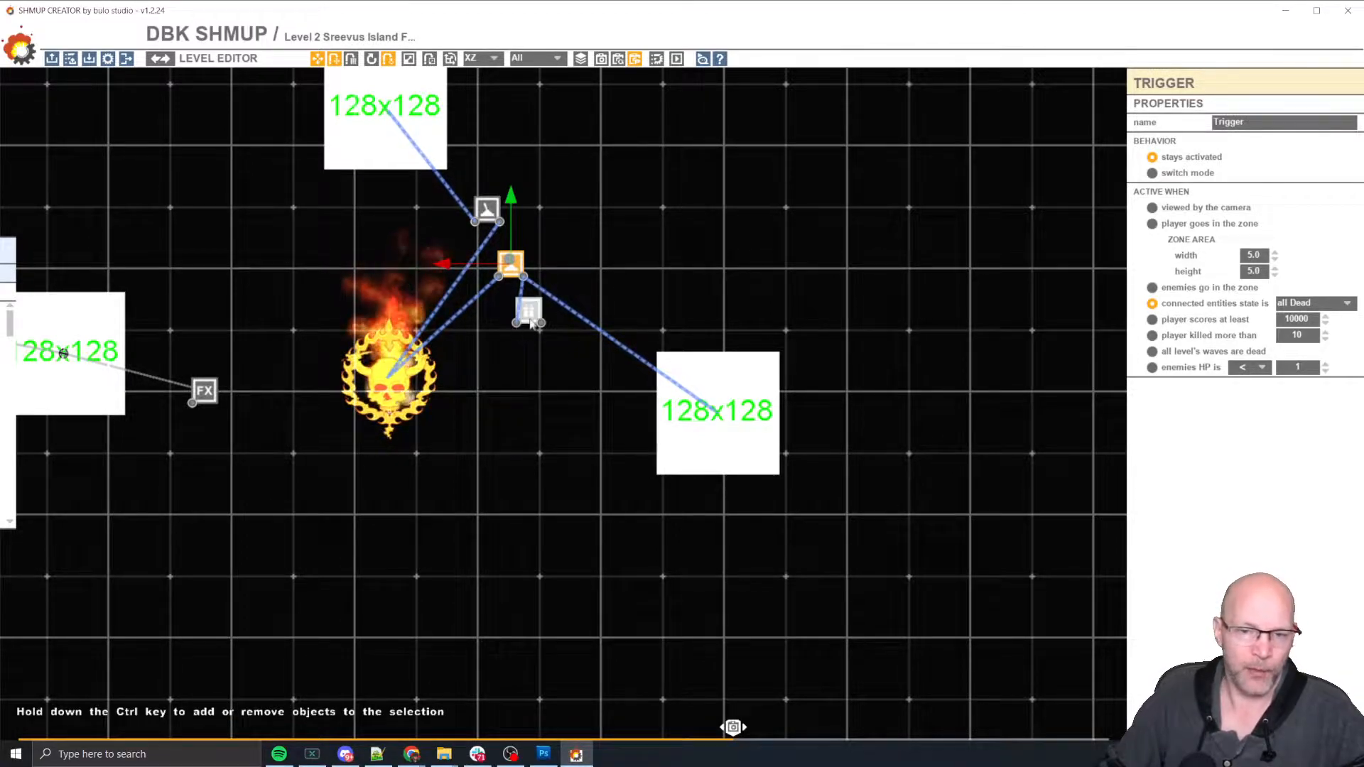
click(715, 416)
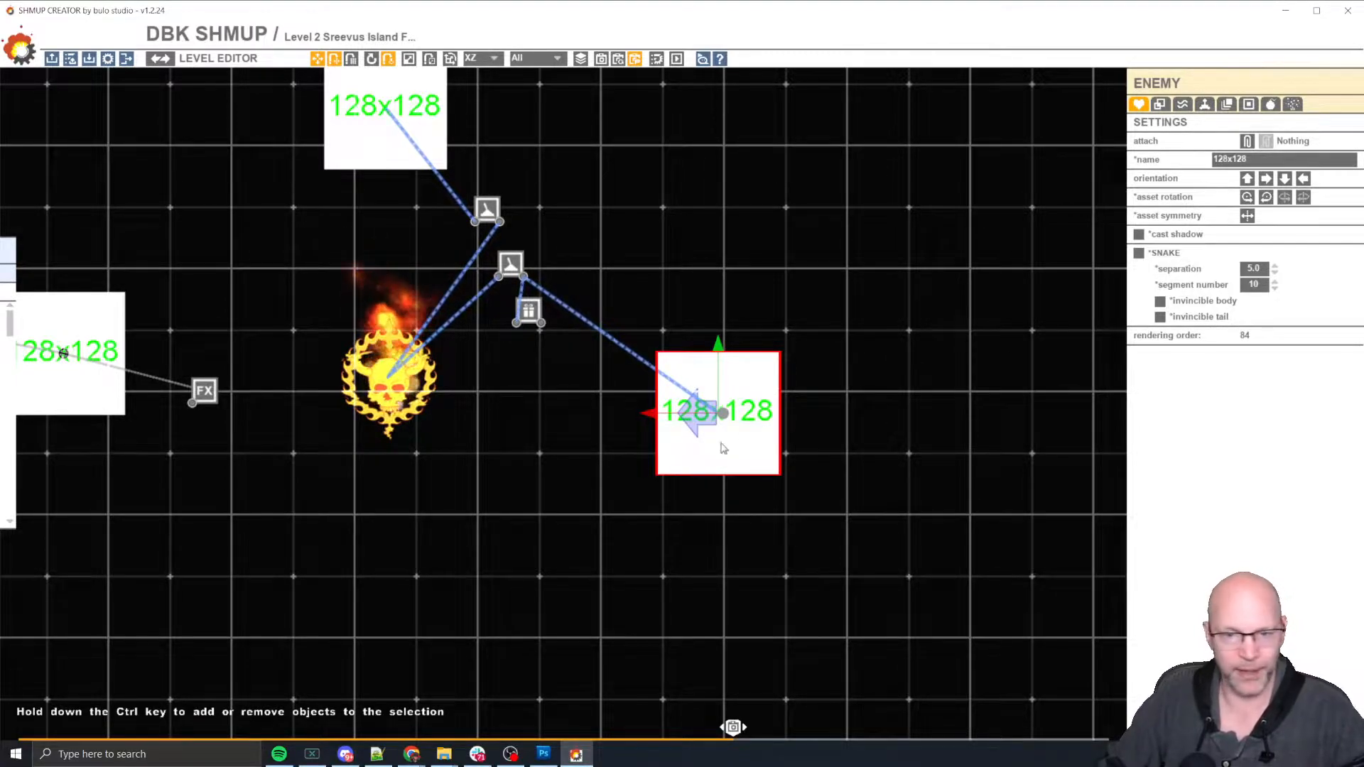
Step: Move the EnemySpawntrophy item spawner onto the flaming skull and select the whole generator group
click(529, 313)
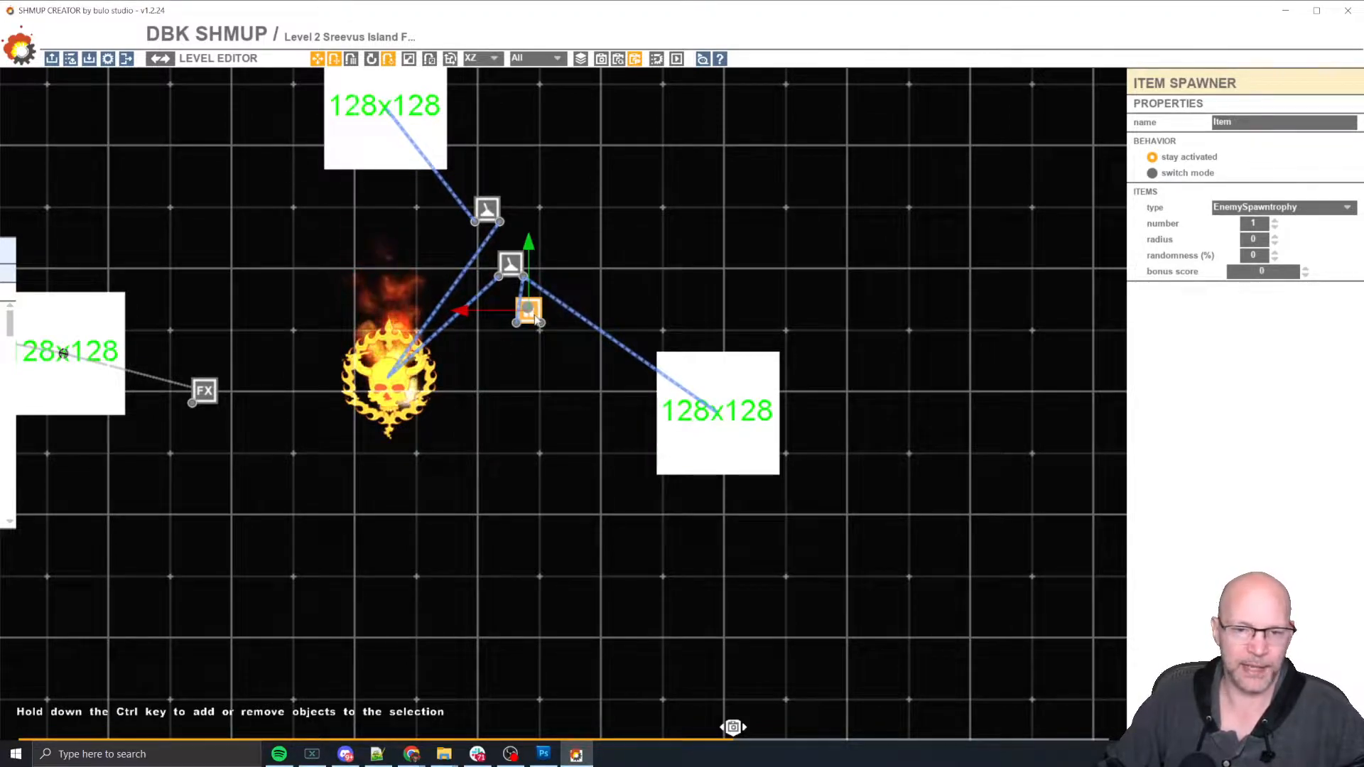
drag(533, 318, 392, 392)
scroll(393, 392, down, 5)
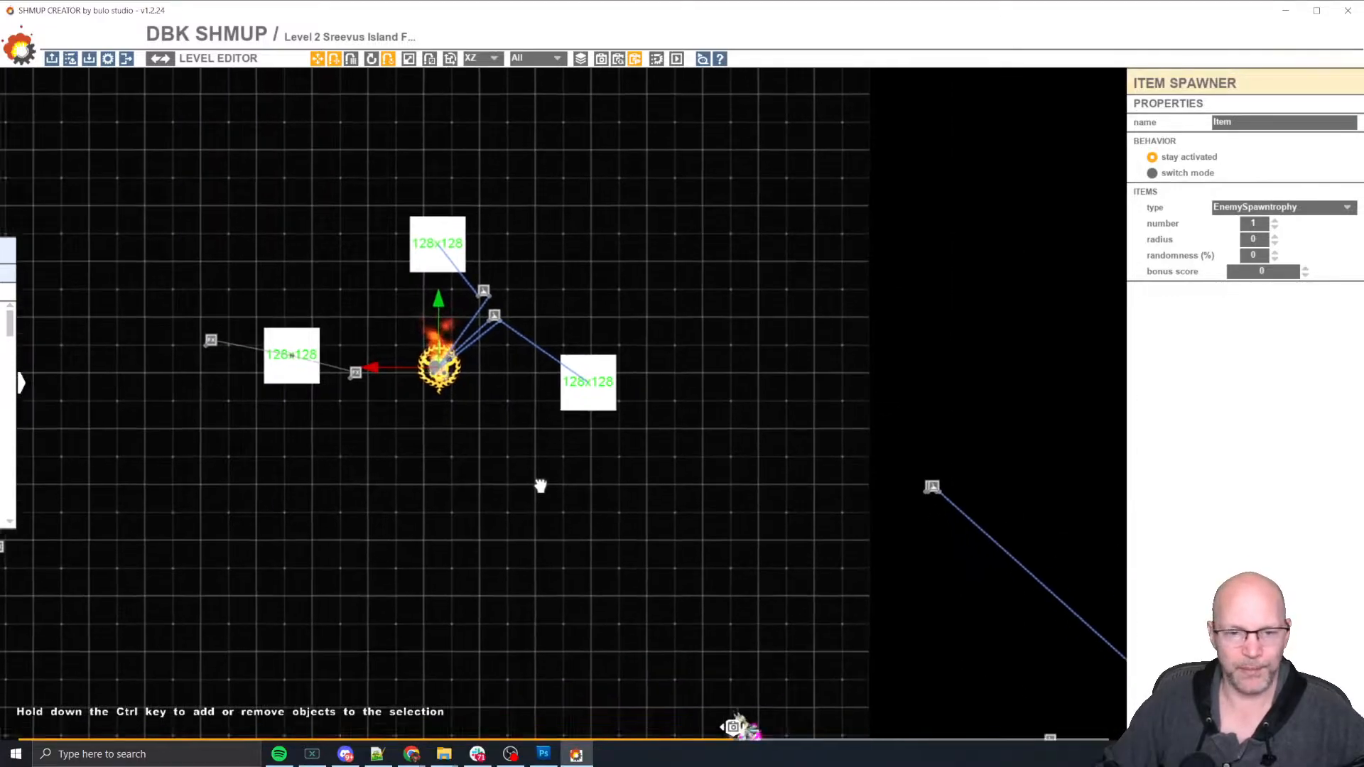
drag(396, 155, 649, 431)
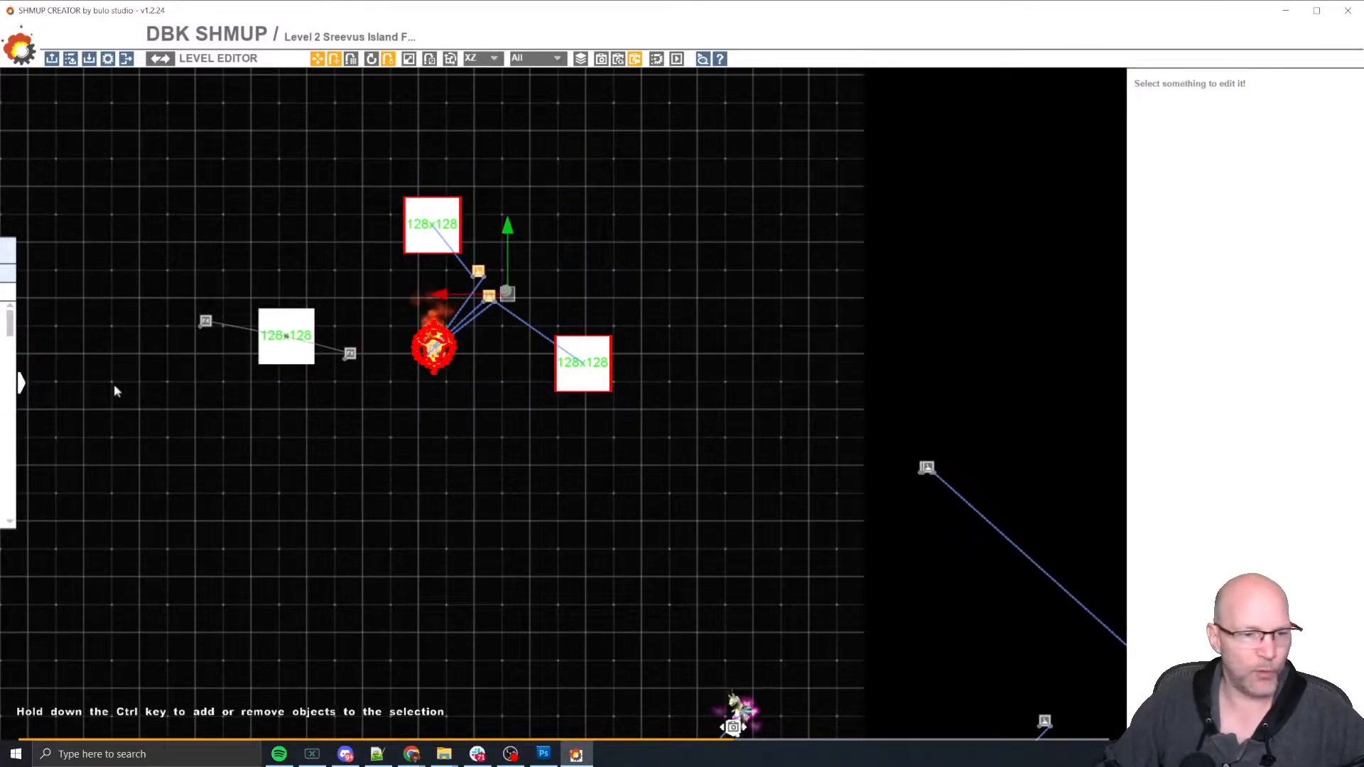
Step: Place the honeycomb EnemySpawntrophy item from the item library in the empty space beside the generator
click(21, 384)
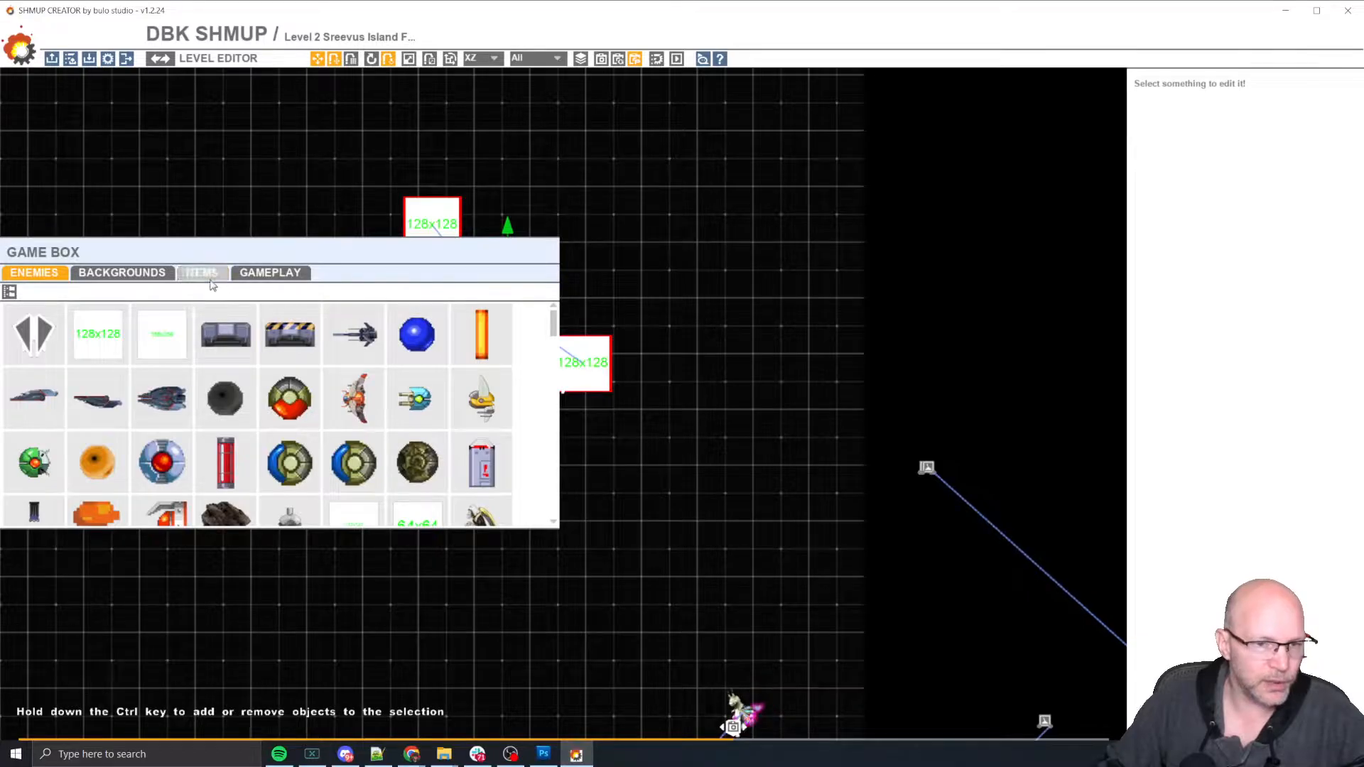
click(210, 278)
scroll(301, 483, down, 5)
scroll(301, 479, up, 2)
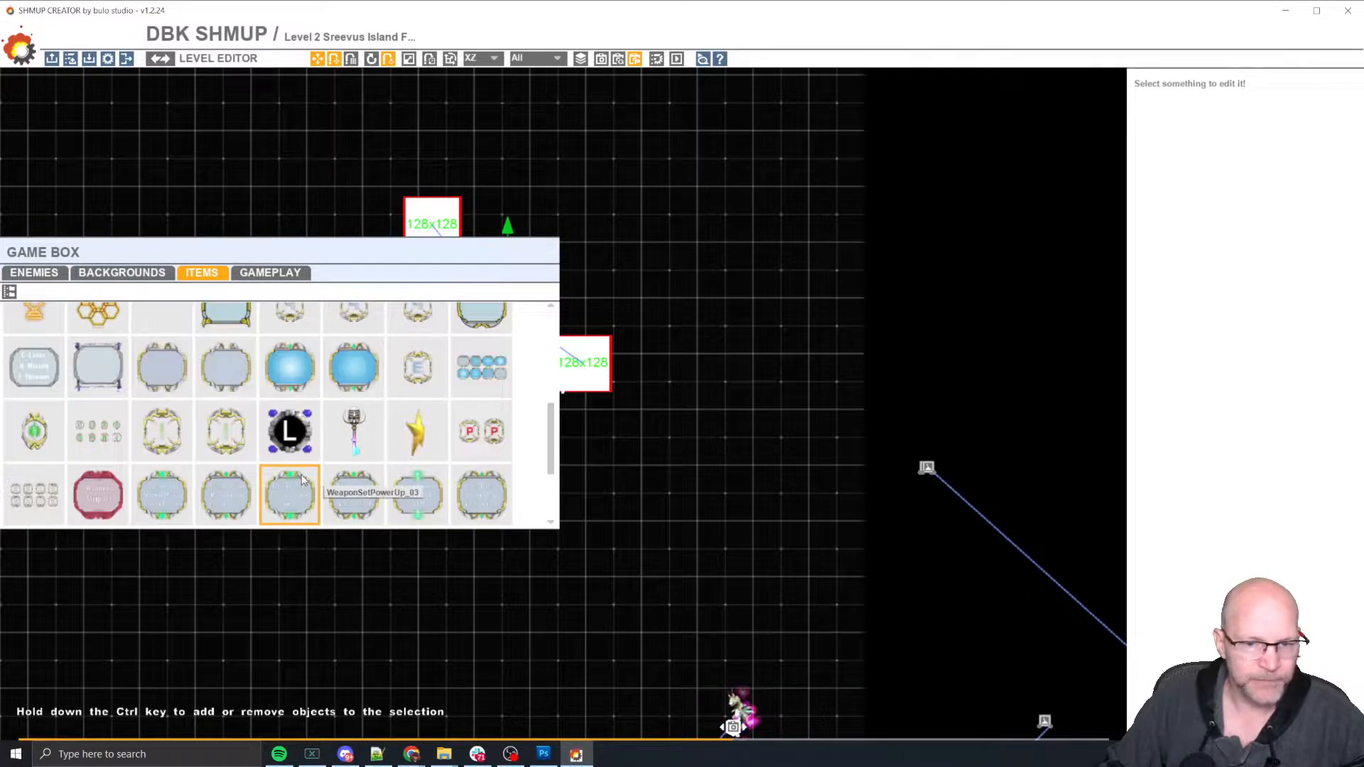
scroll(302, 480, up, 3)
scroll(302, 480, down, 1)
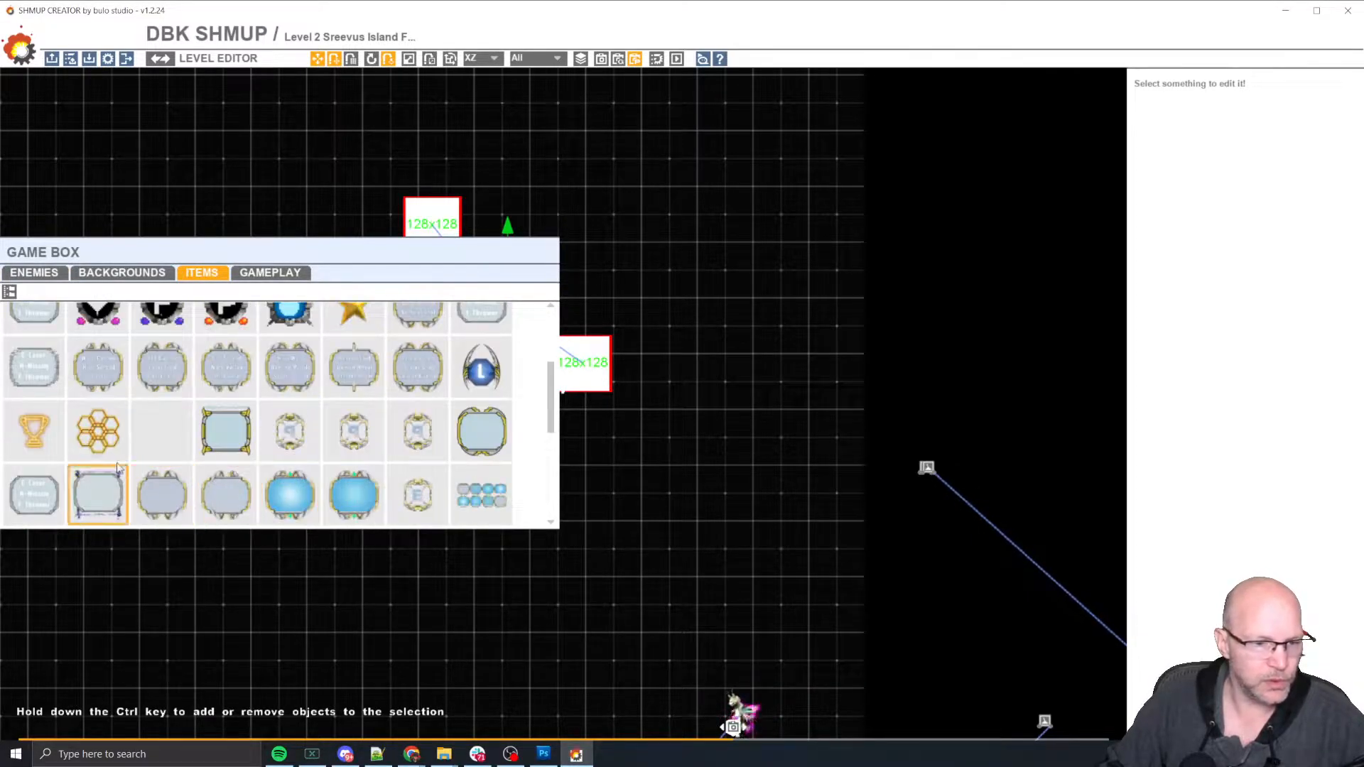
click(98, 431)
click(591, 240)
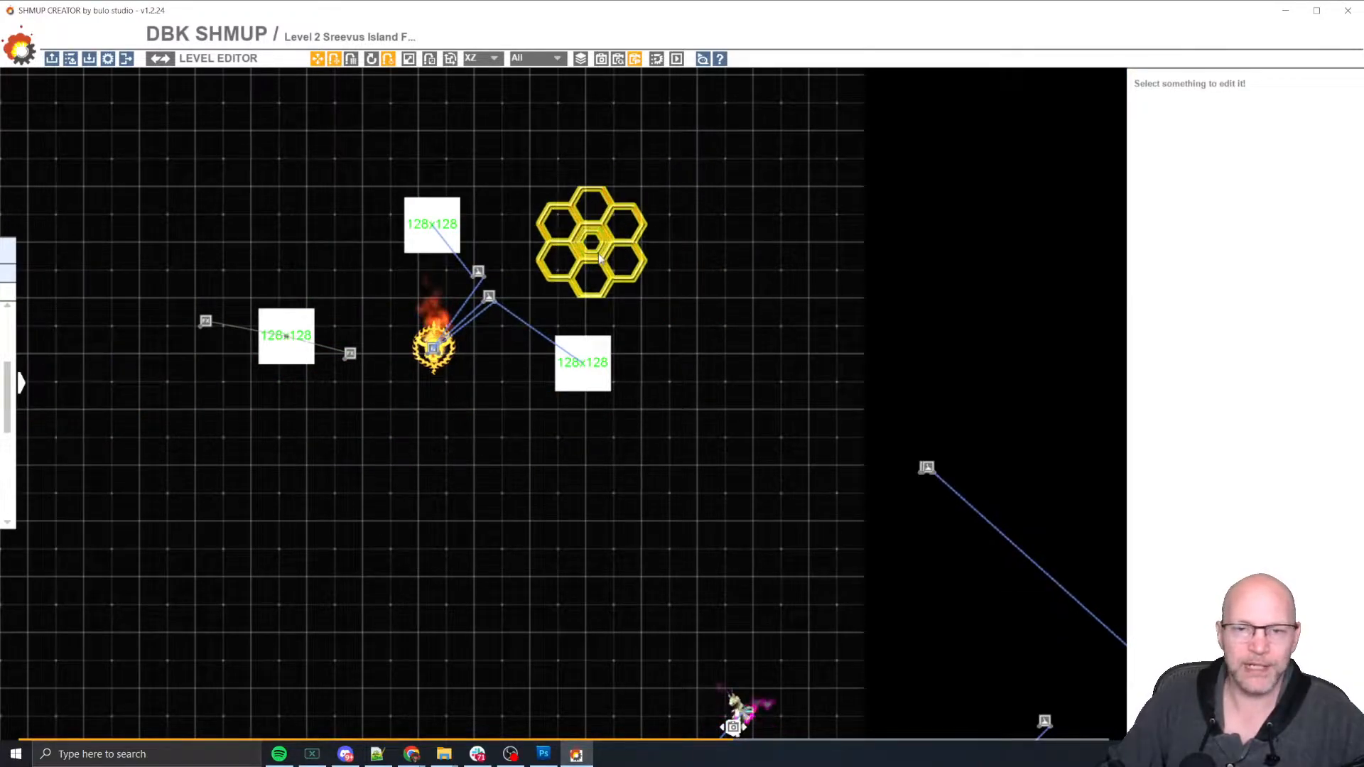
Step: Inspect the placed EnemySpawntrophy item's settings, collision shape and gameplay rewards, and delete it from the level
click(610, 247)
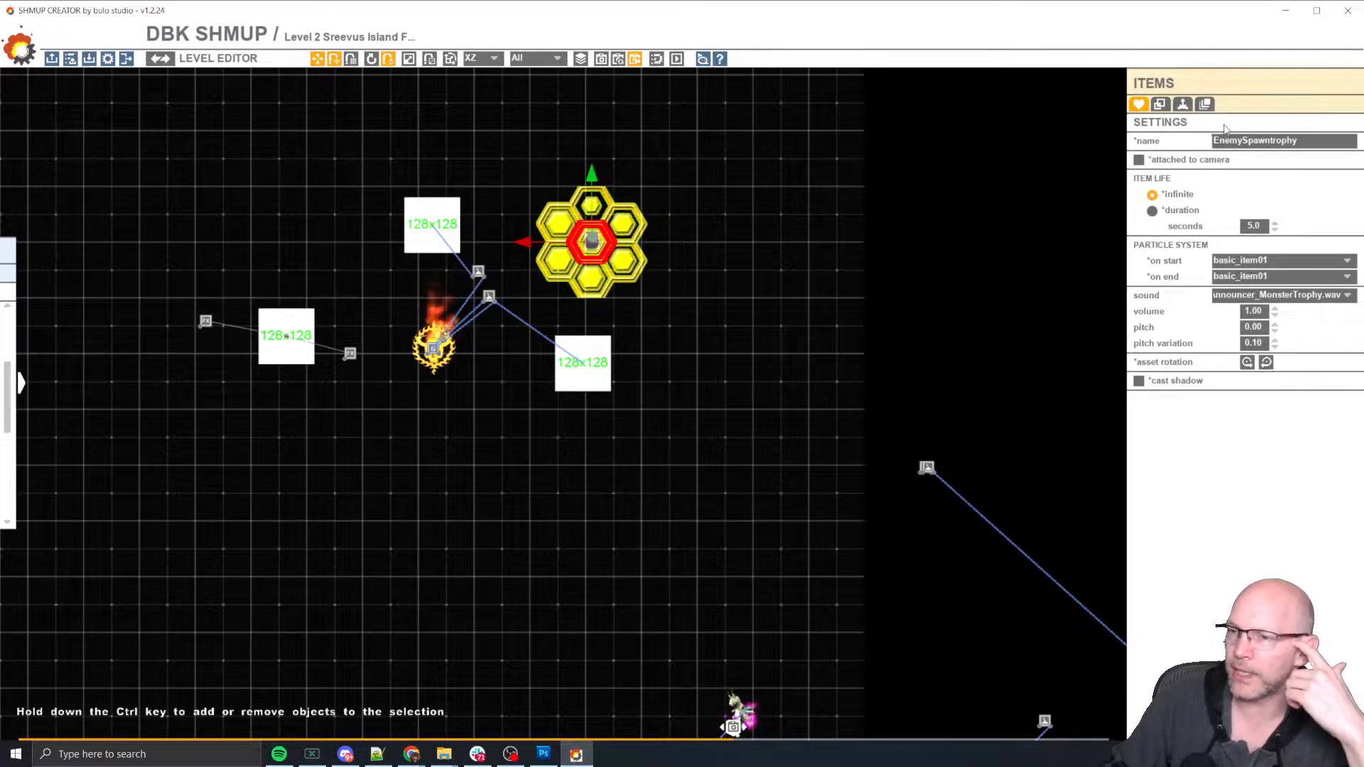
click(1160, 105)
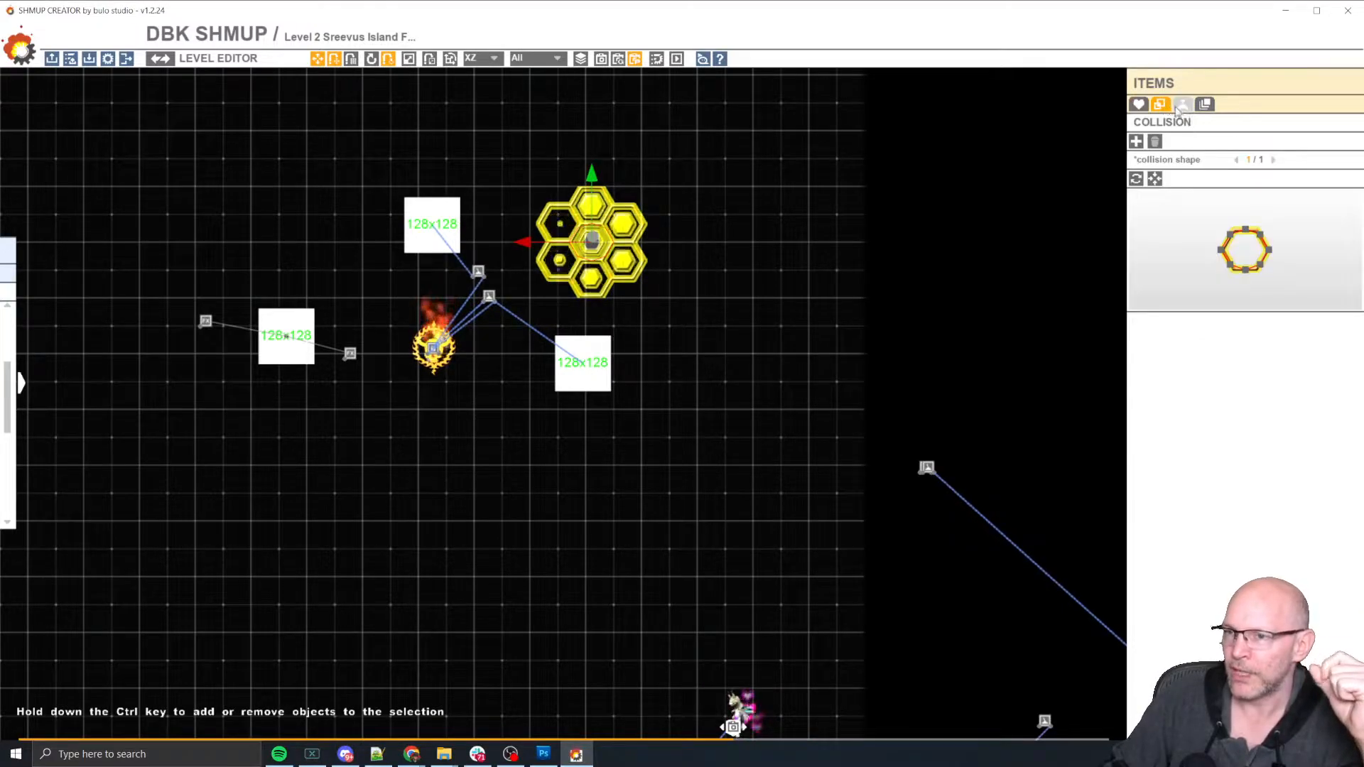
click(1182, 104)
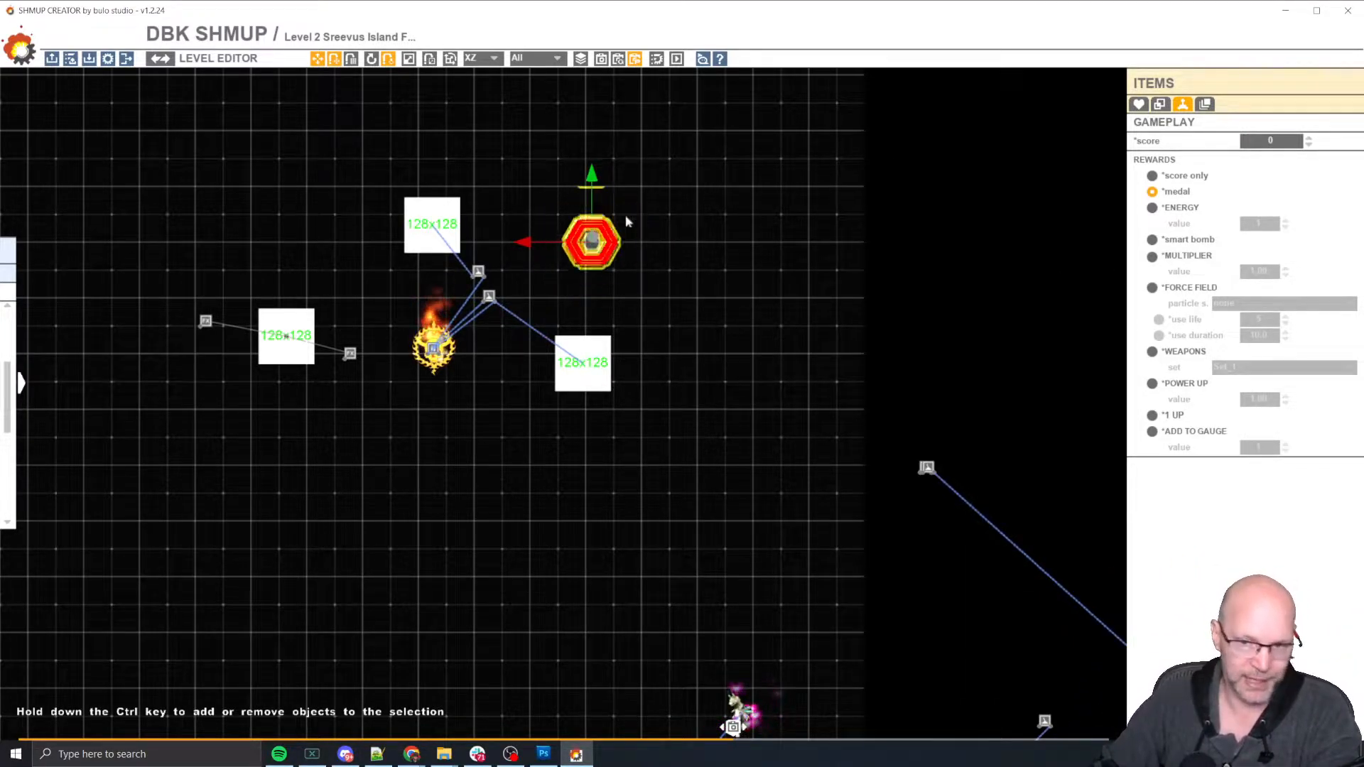
key(Delete)
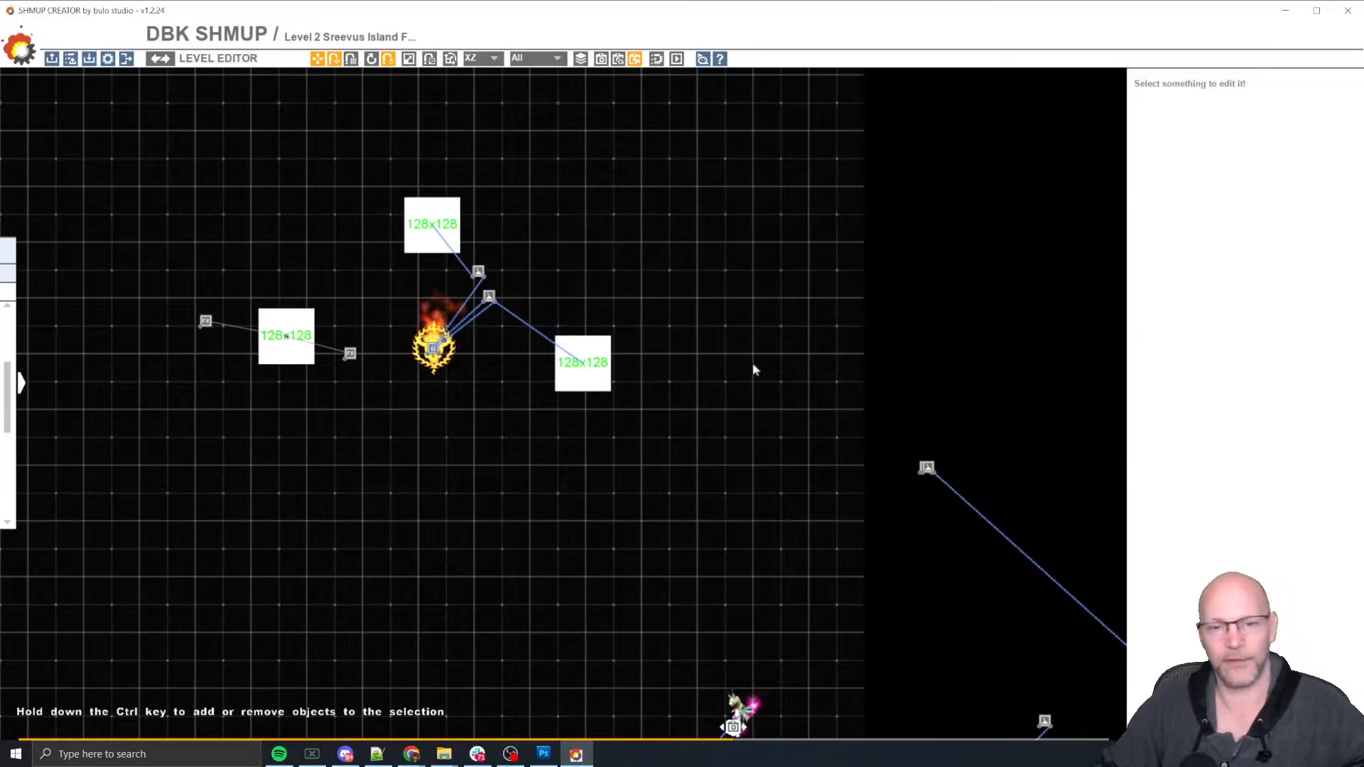
Step: Select the flaming skull generator with its linked enemies and triggers, and move the level camera to the start of the timeline
scroll(587, 490, down, 5)
middle_drag(590, 542, 563, 356)
scroll(484, 284, down, 1)
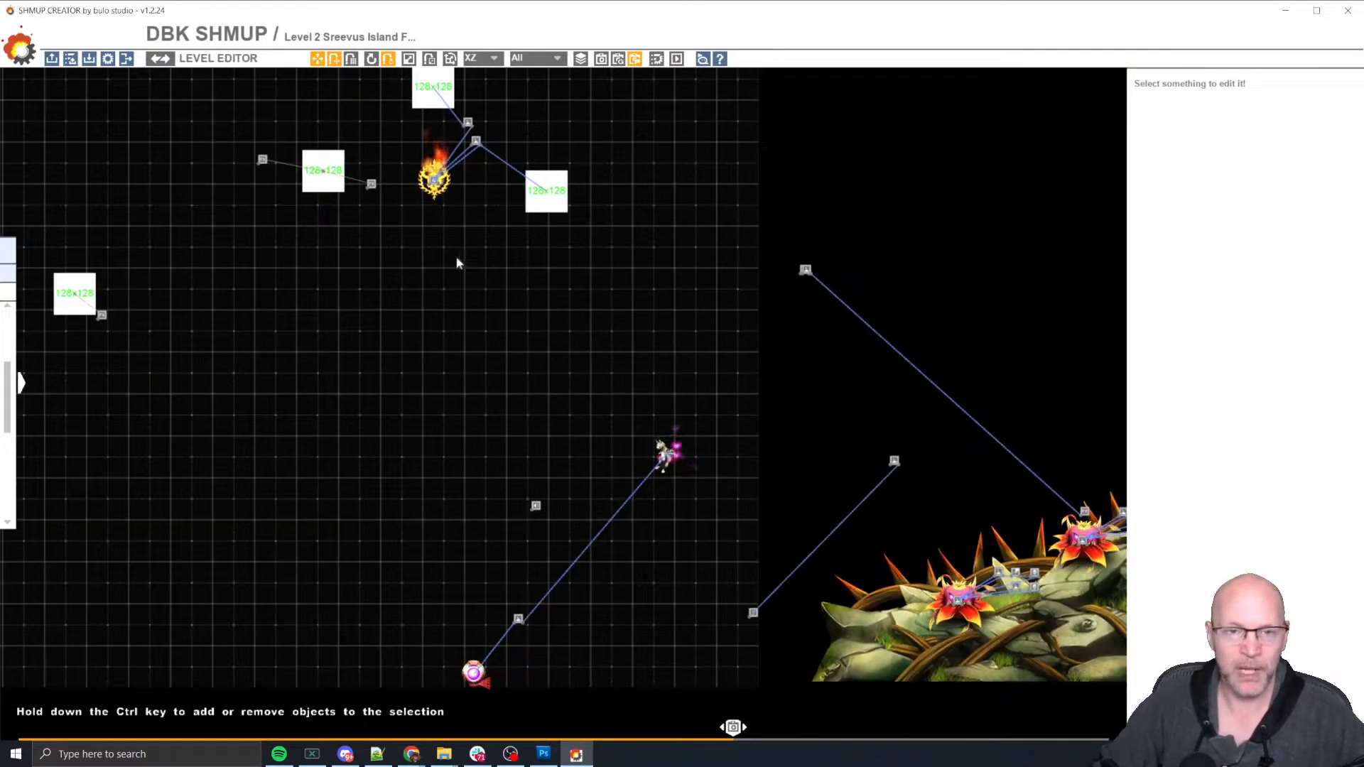
drag(402, 121, 621, 351)
middle_drag(683, 379, 604, 327)
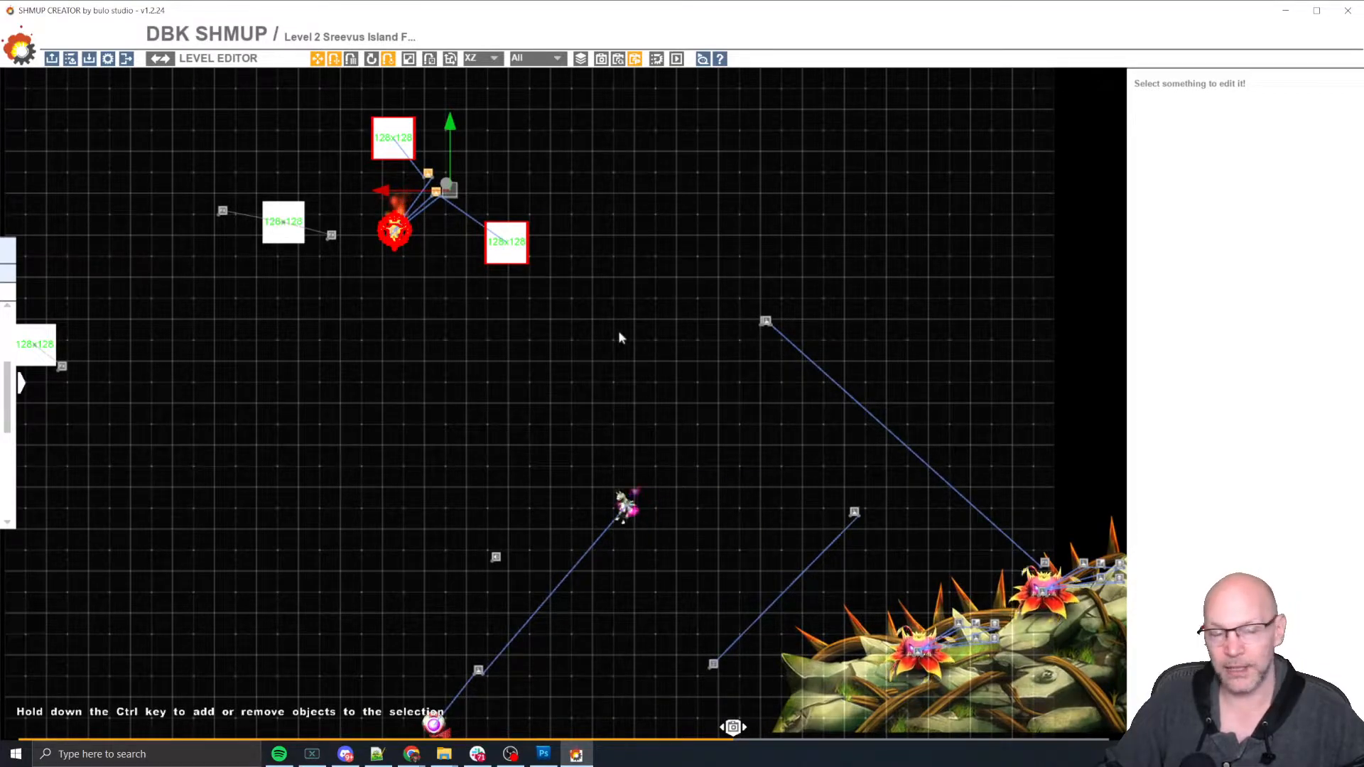
scroll(701, 335, down, 3)
scroll(717, 342, down, 2)
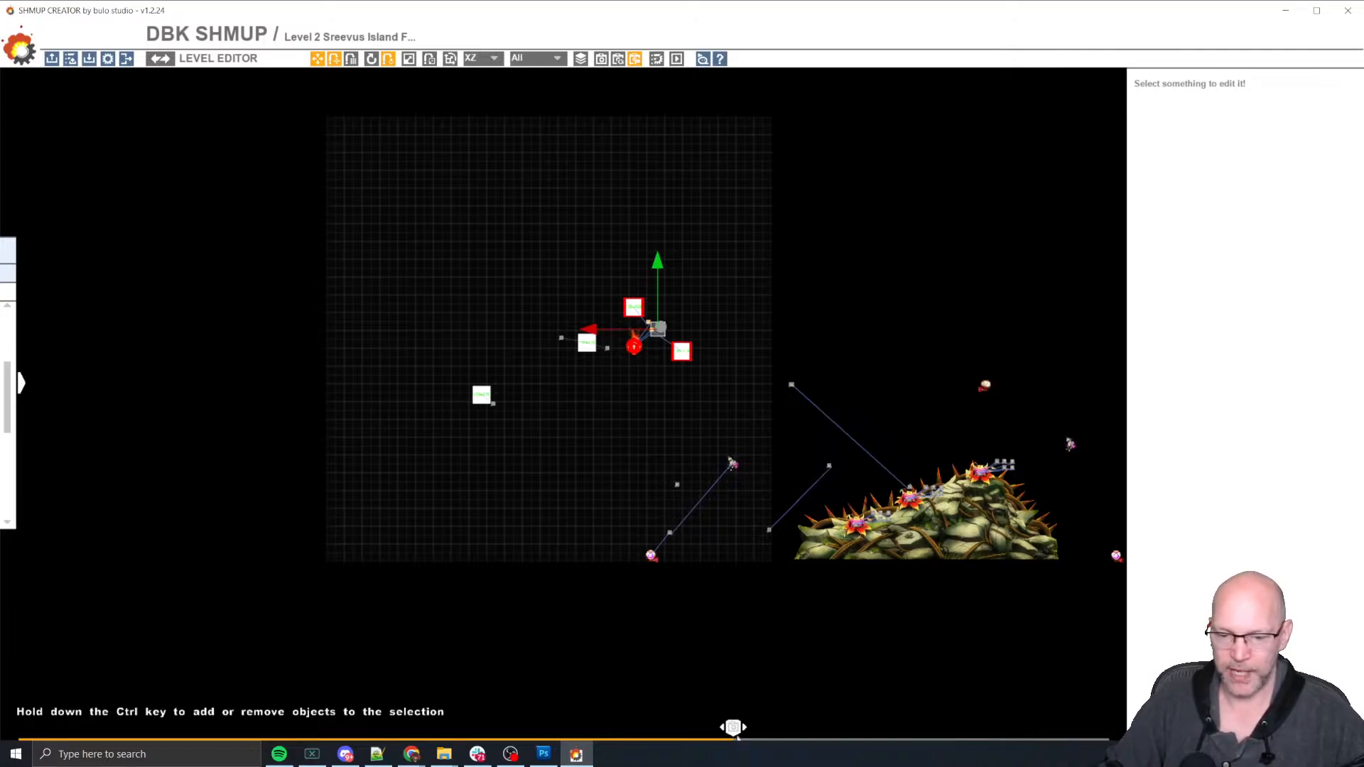
drag(735, 734, 2, 652)
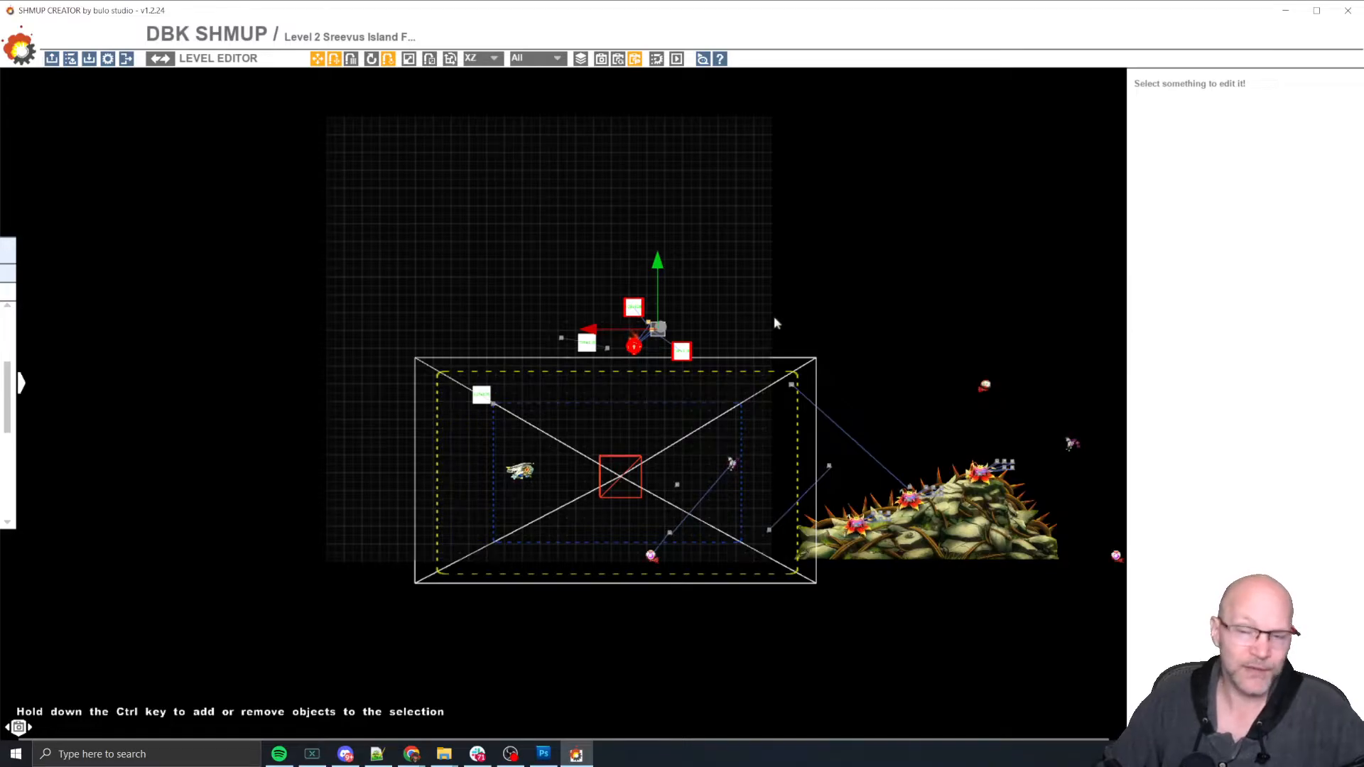
Step: Duplicate the selected generator group straight down into the camera frame in front of the player ship
scroll(775, 323, up, 5)
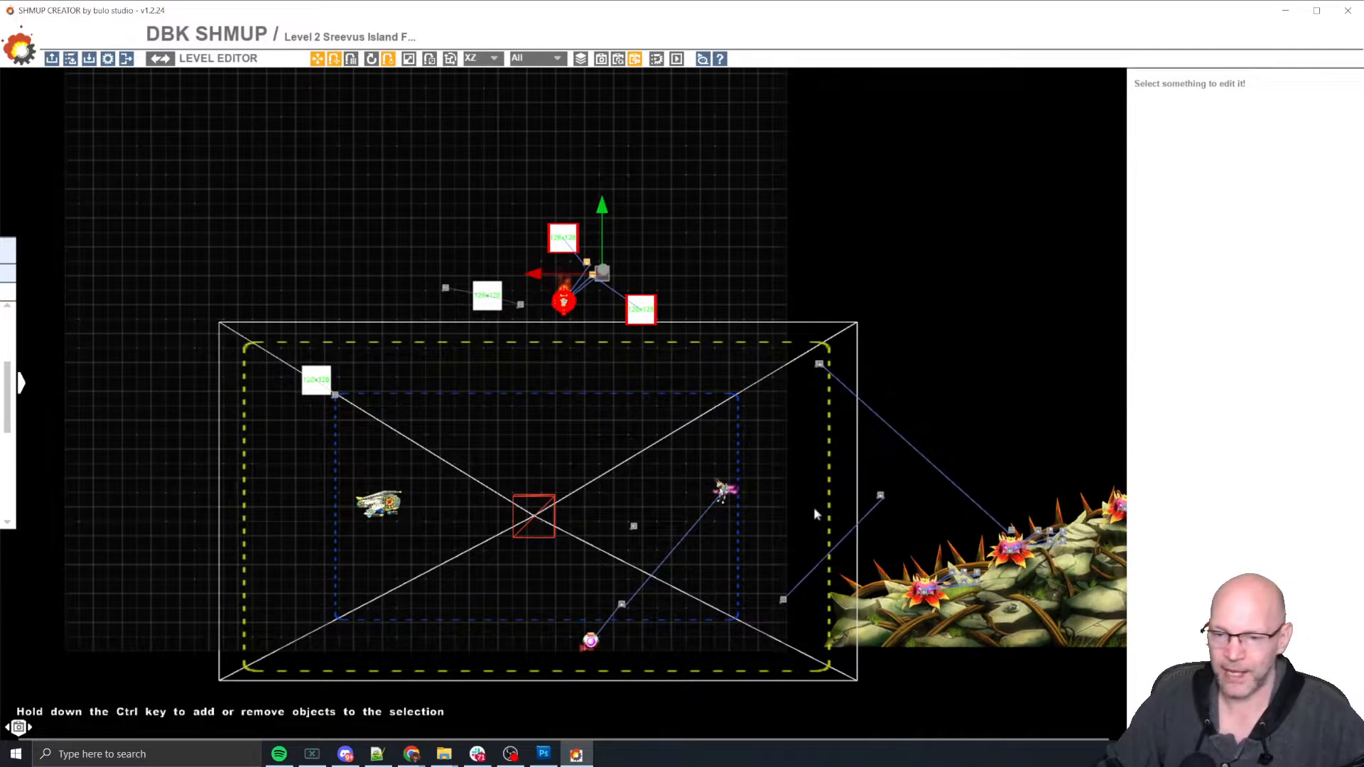
middle_drag(794, 474, 790, 429)
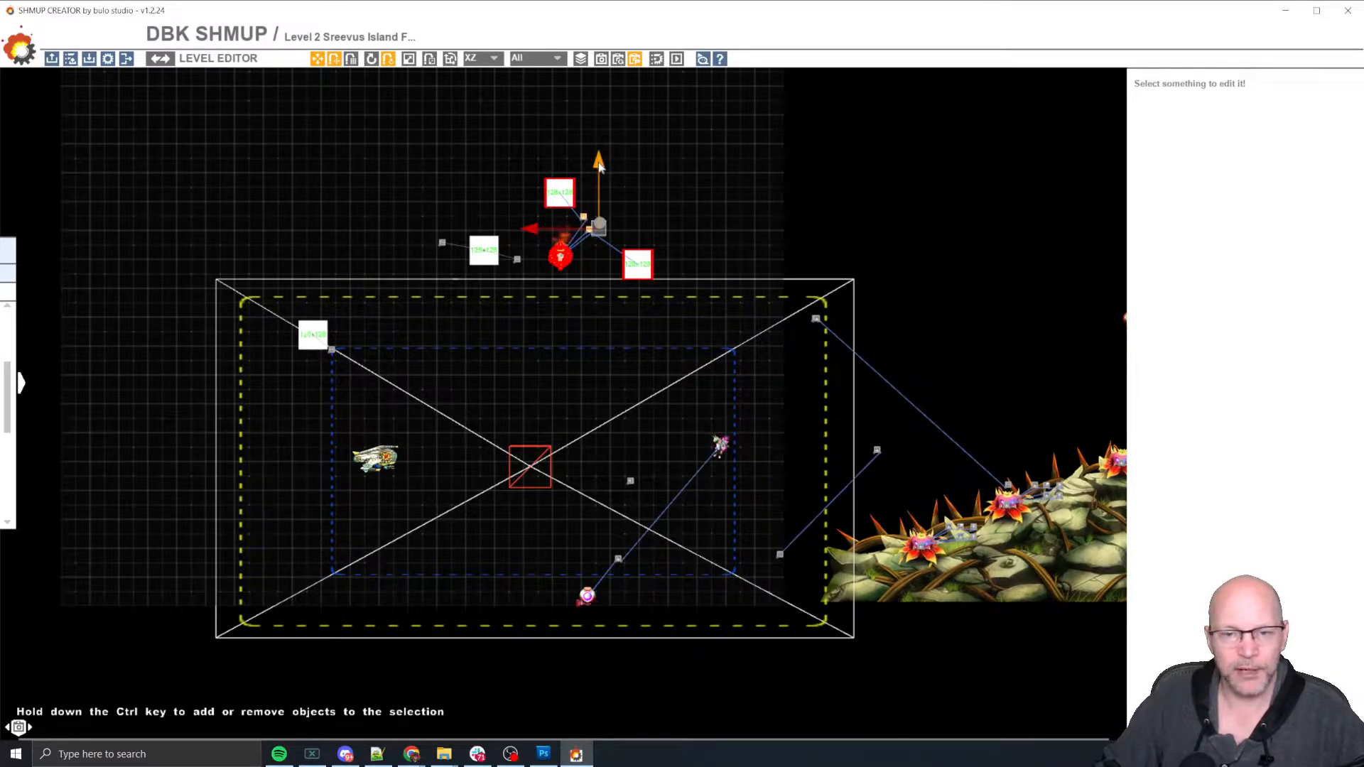
shift+drag(599, 164, 613, 368)
Step: Playtest the level, shoot the upper 128x128 enemy and fly the ship up to the skull
key(F5)
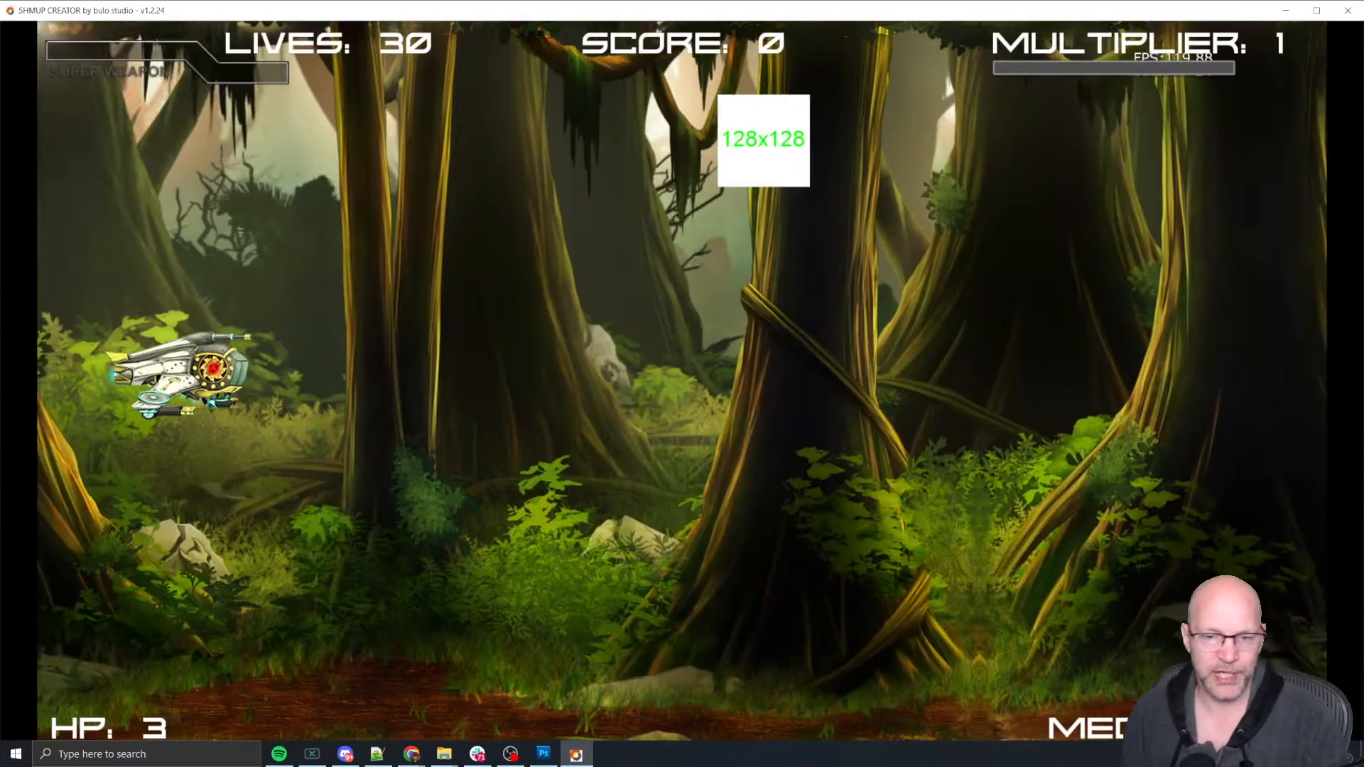
key(Up)
key(space)
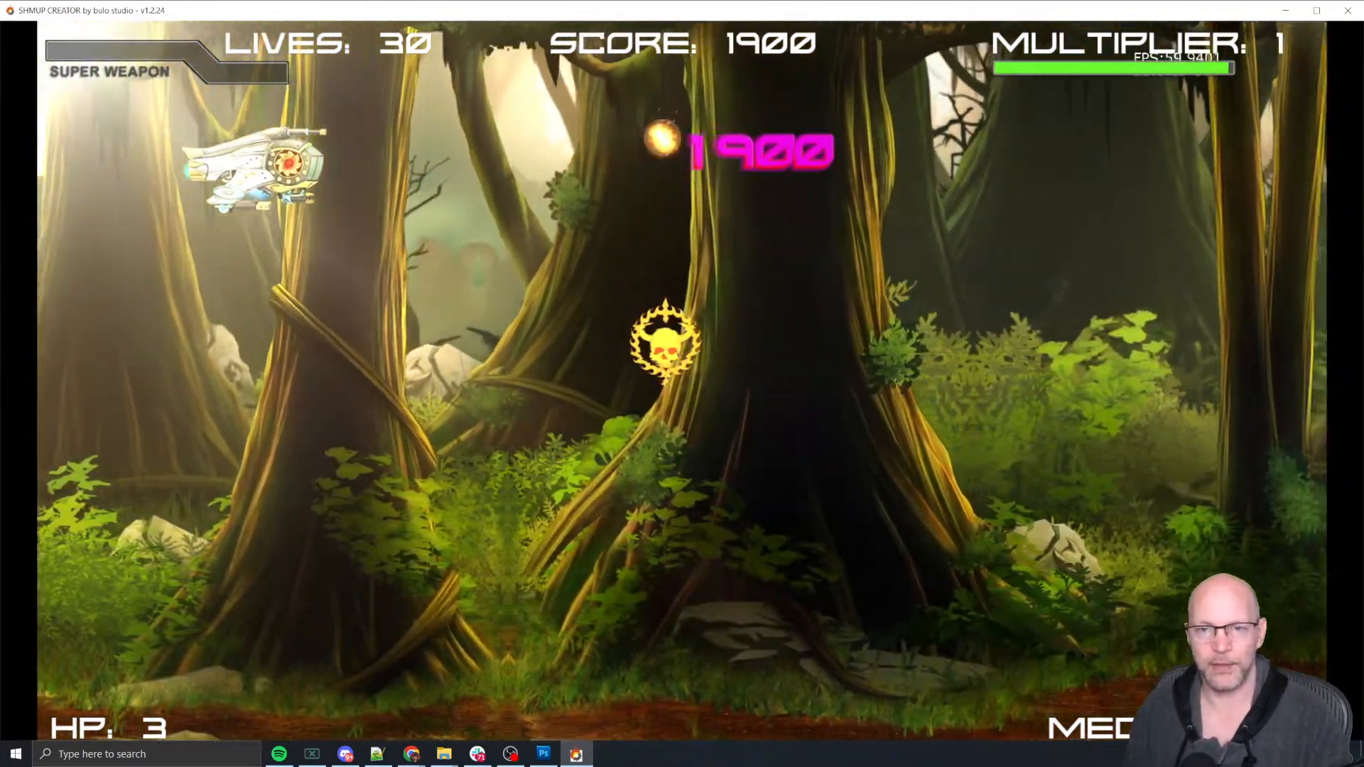
key(Down)
key(Right)
key(Left)
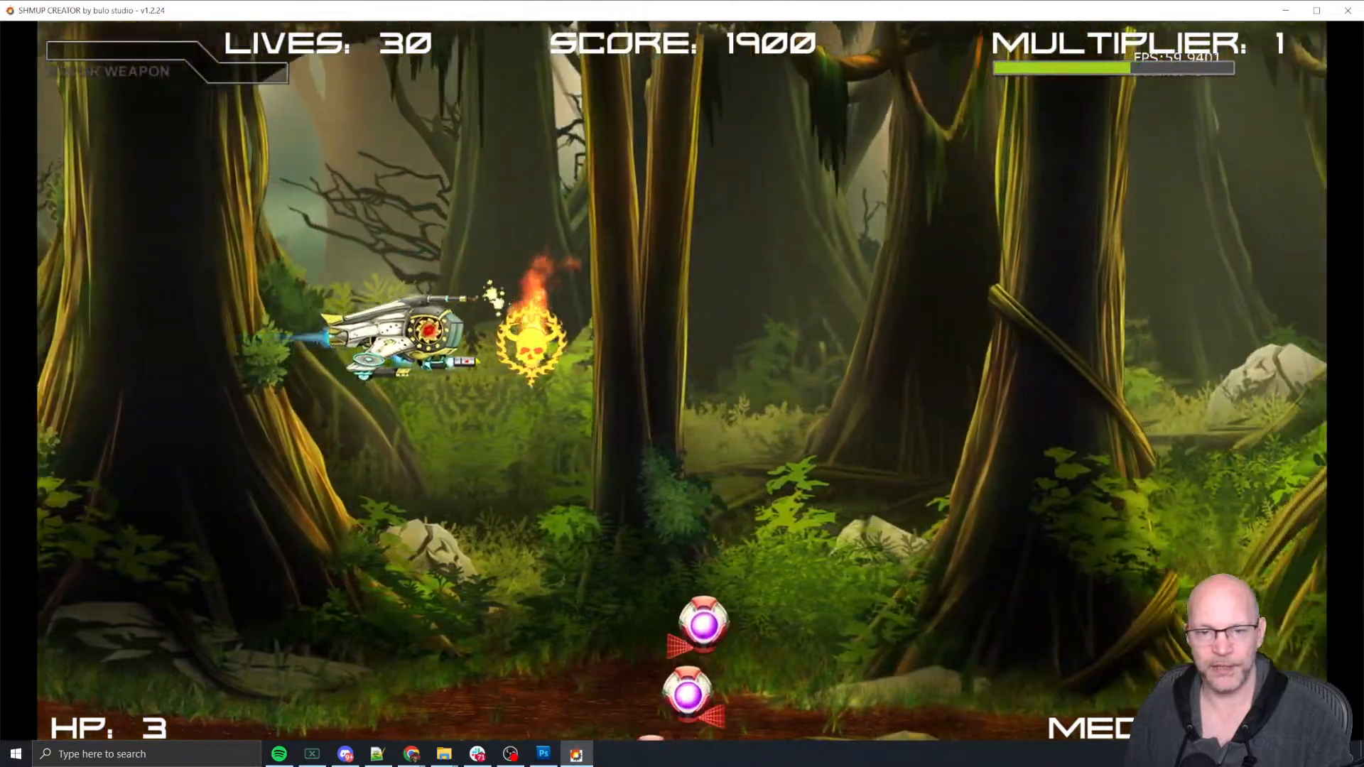
Step: Shoot the flaming skull and the spawned enemies while dodging their fire, and end the playtest
key(space)
key(Left)
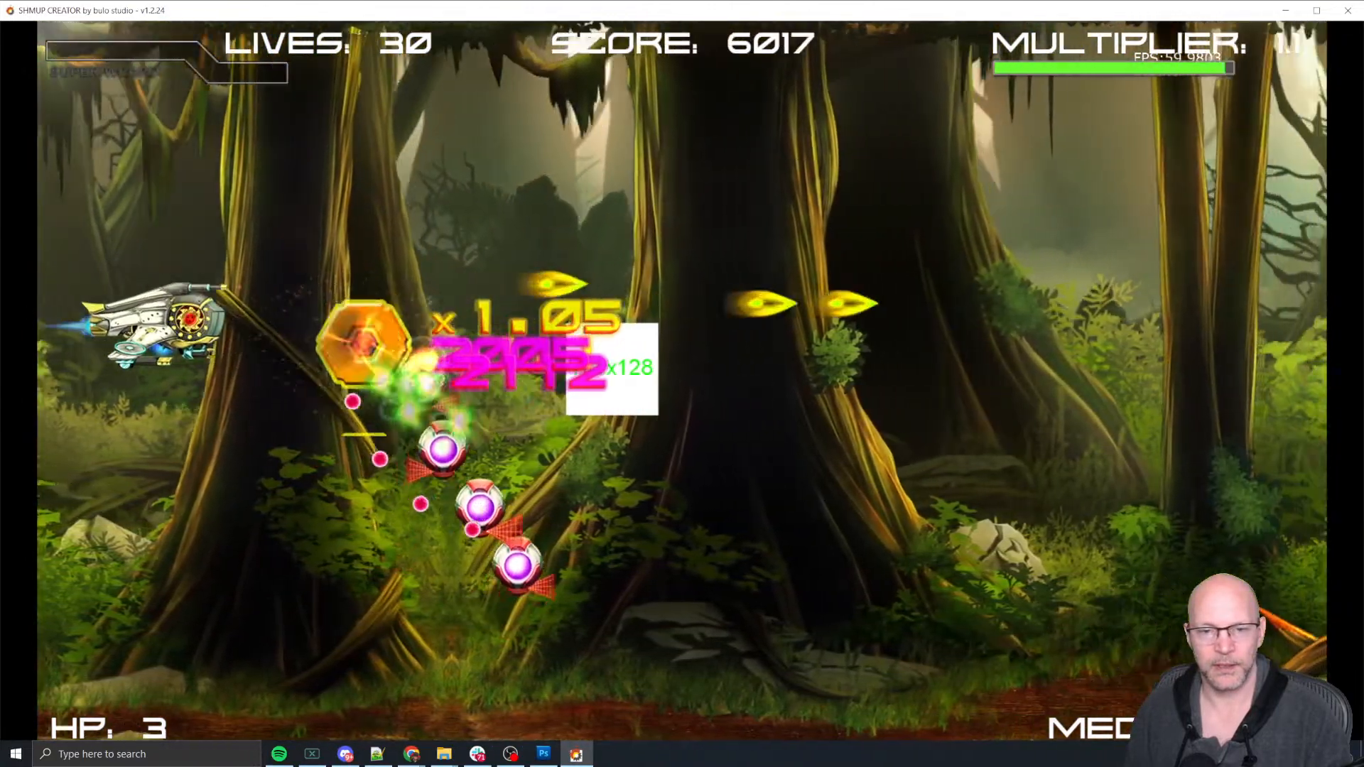
key(Down)
key(Up)
key(Up)
key(space)
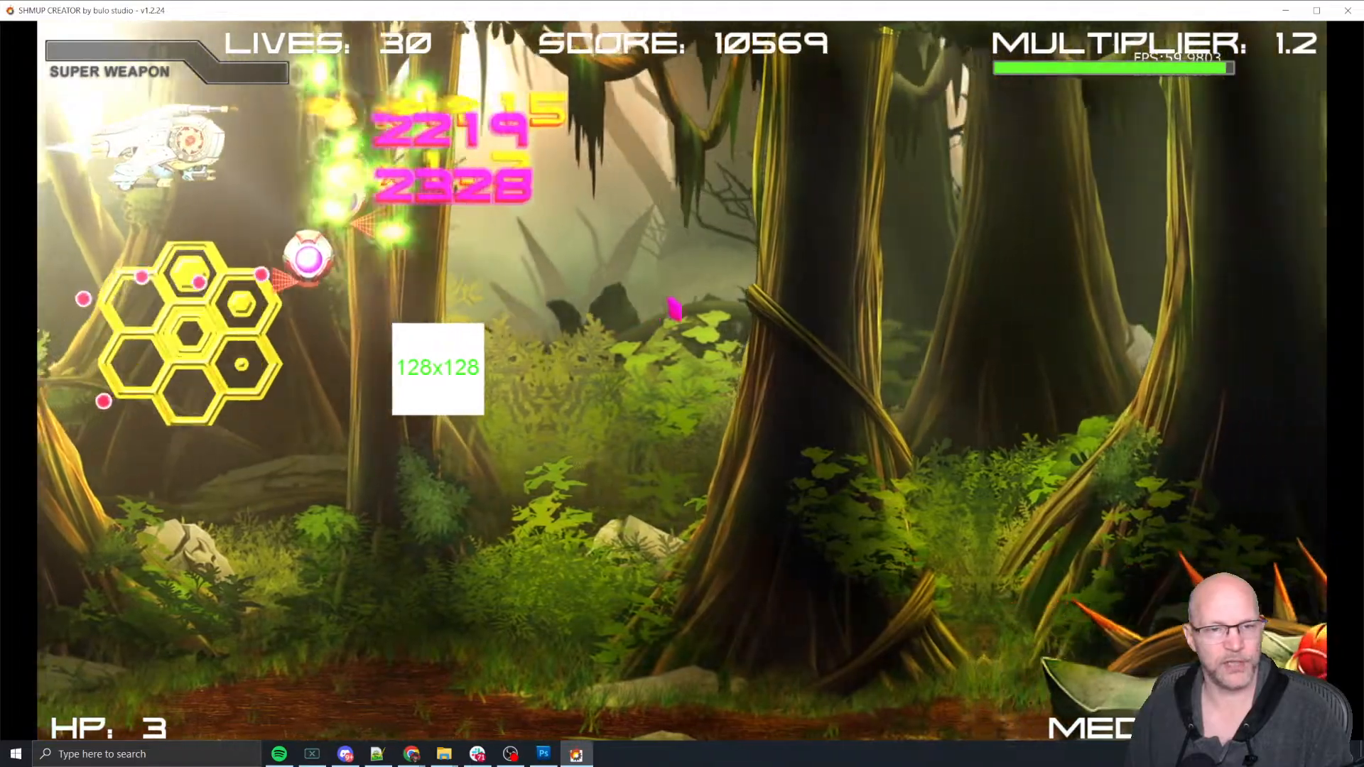
key(Down)
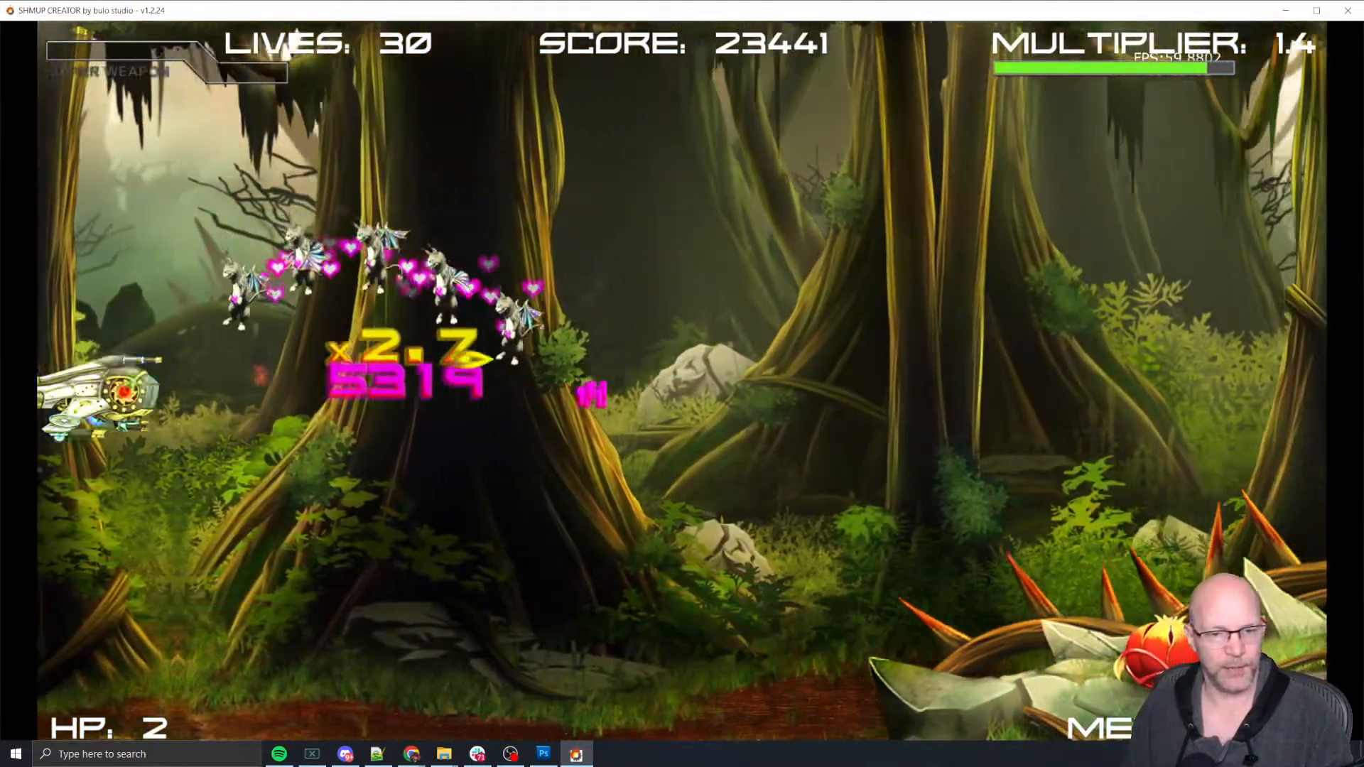
key(Down)
key(Right)
key(Escape)
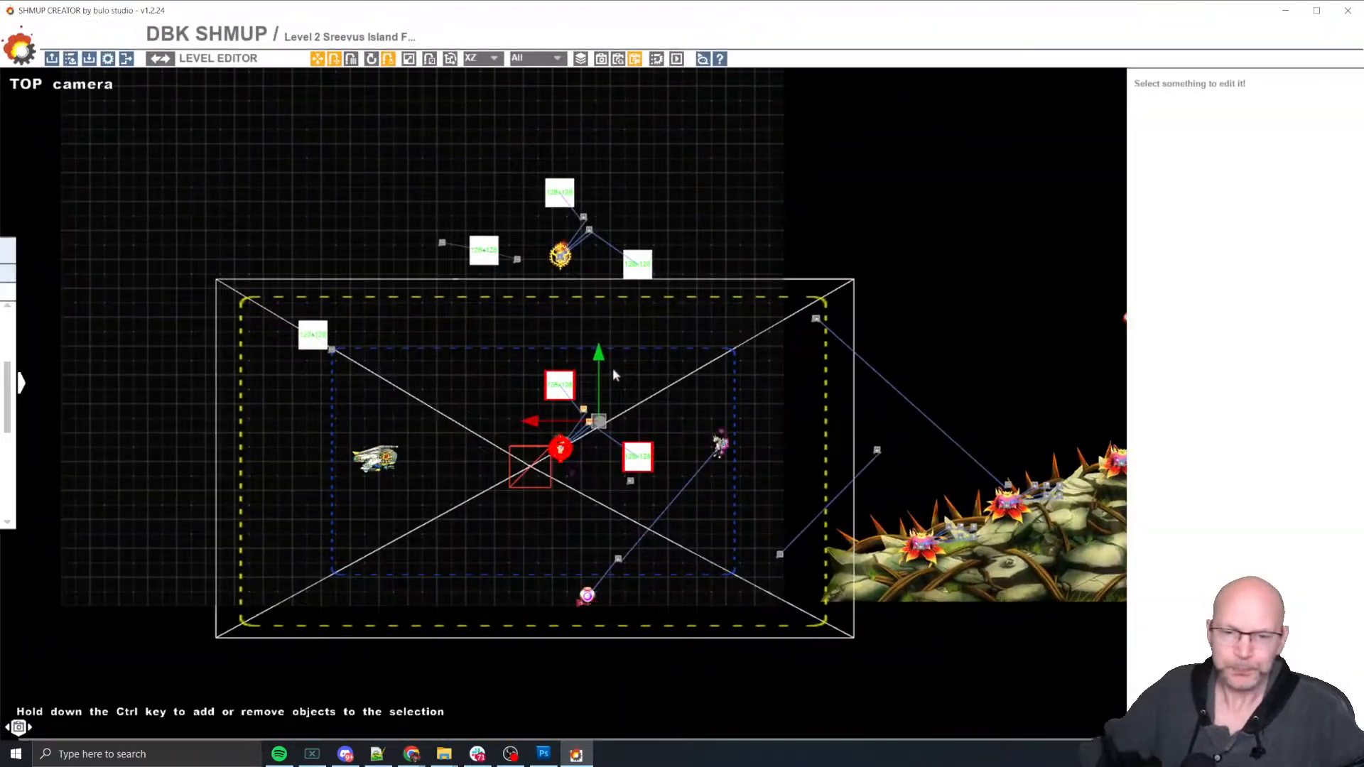
Step: Delete the duplicated generator group from the camera frame
key(Delete)
middle_drag(954, 343, 735, 263)
scroll(736, 264, down, 4)
middle_drag(905, 503, 771, 531)
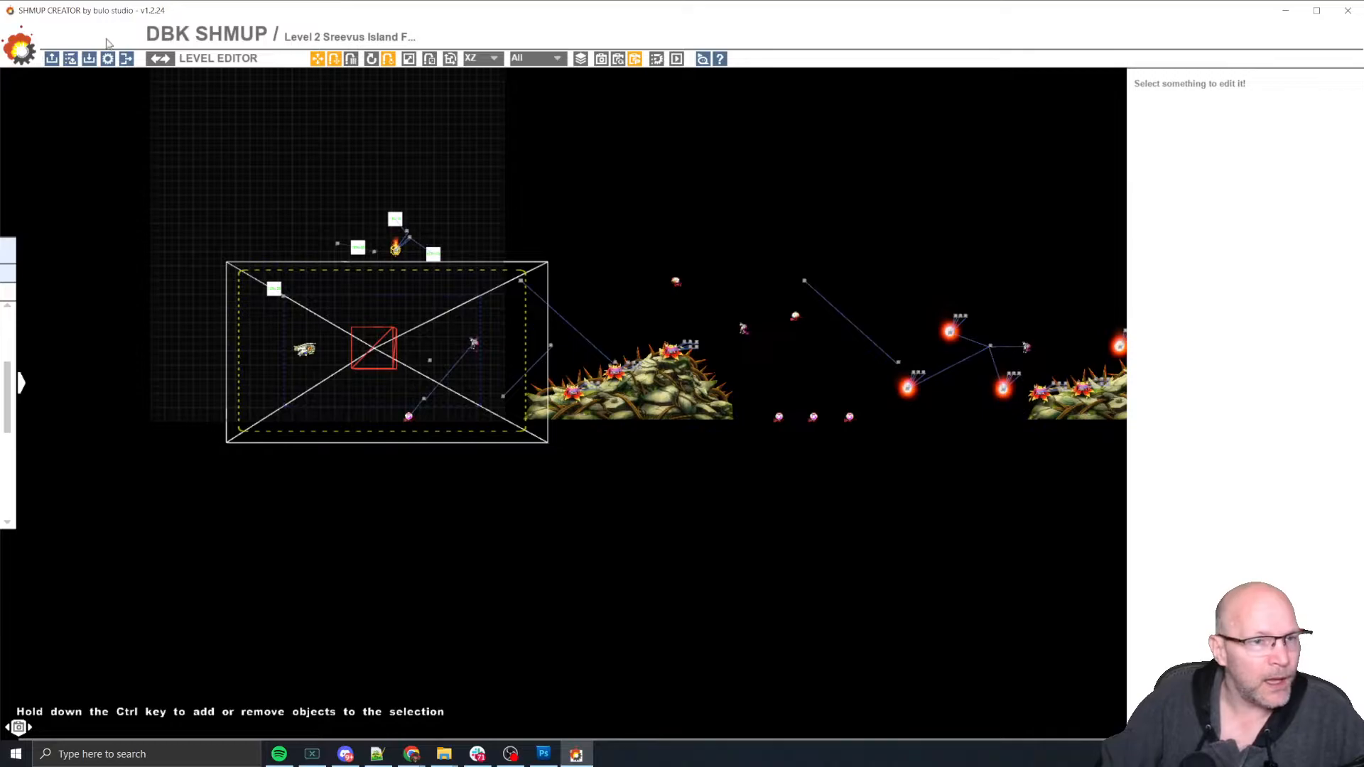
Step: Check the level list briefly, close it, and select the original flaming skull generator group above the camera frame
click(70, 59)
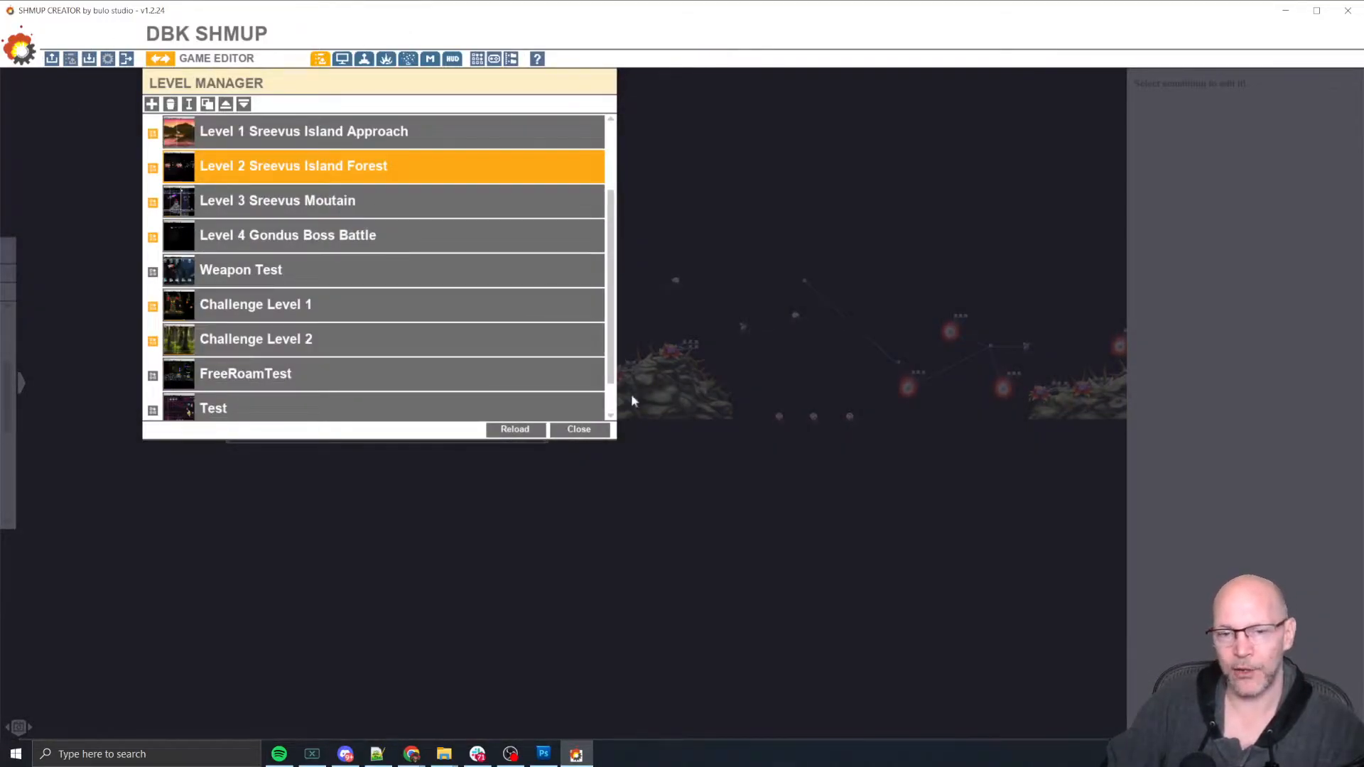
click(568, 431)
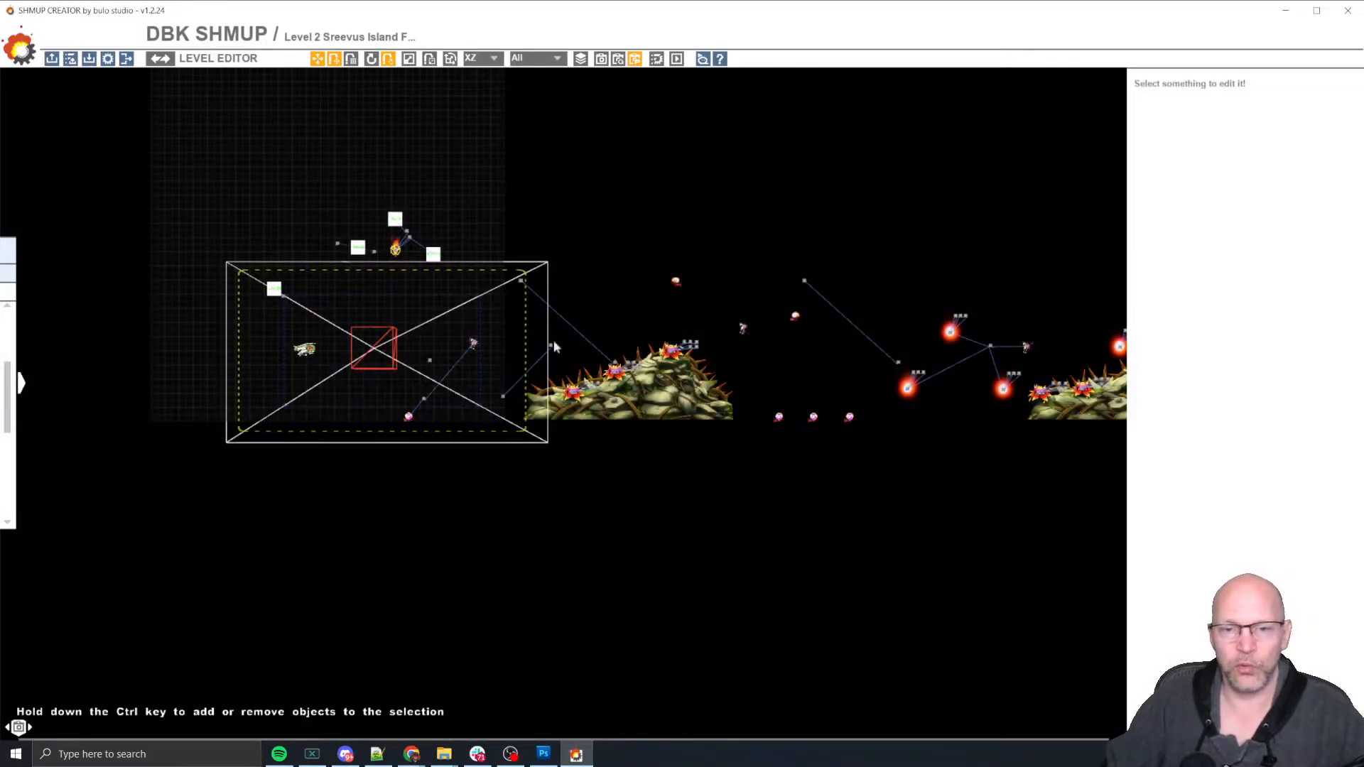
scroll(512, 271, up, 5)
drag(385, 140, 634, 373)
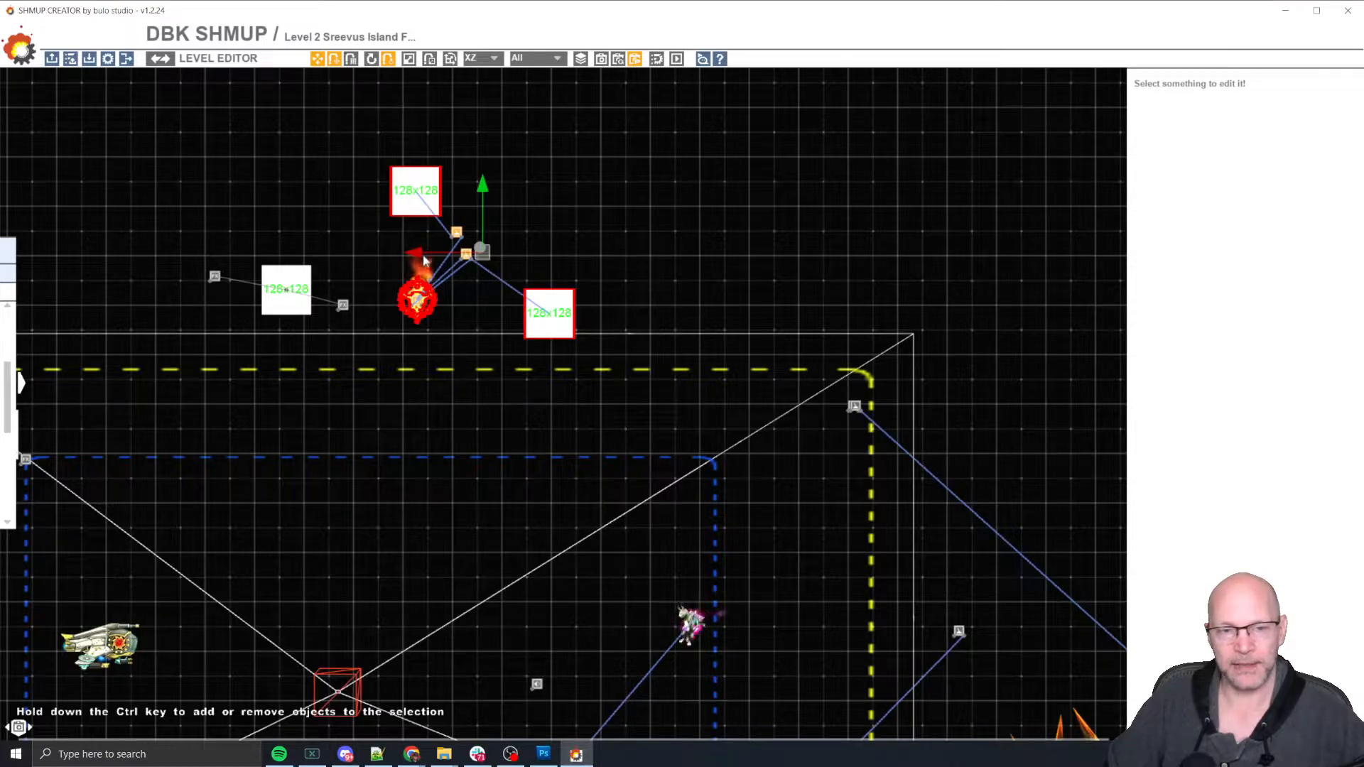
scroll(609, 257, down, 1)
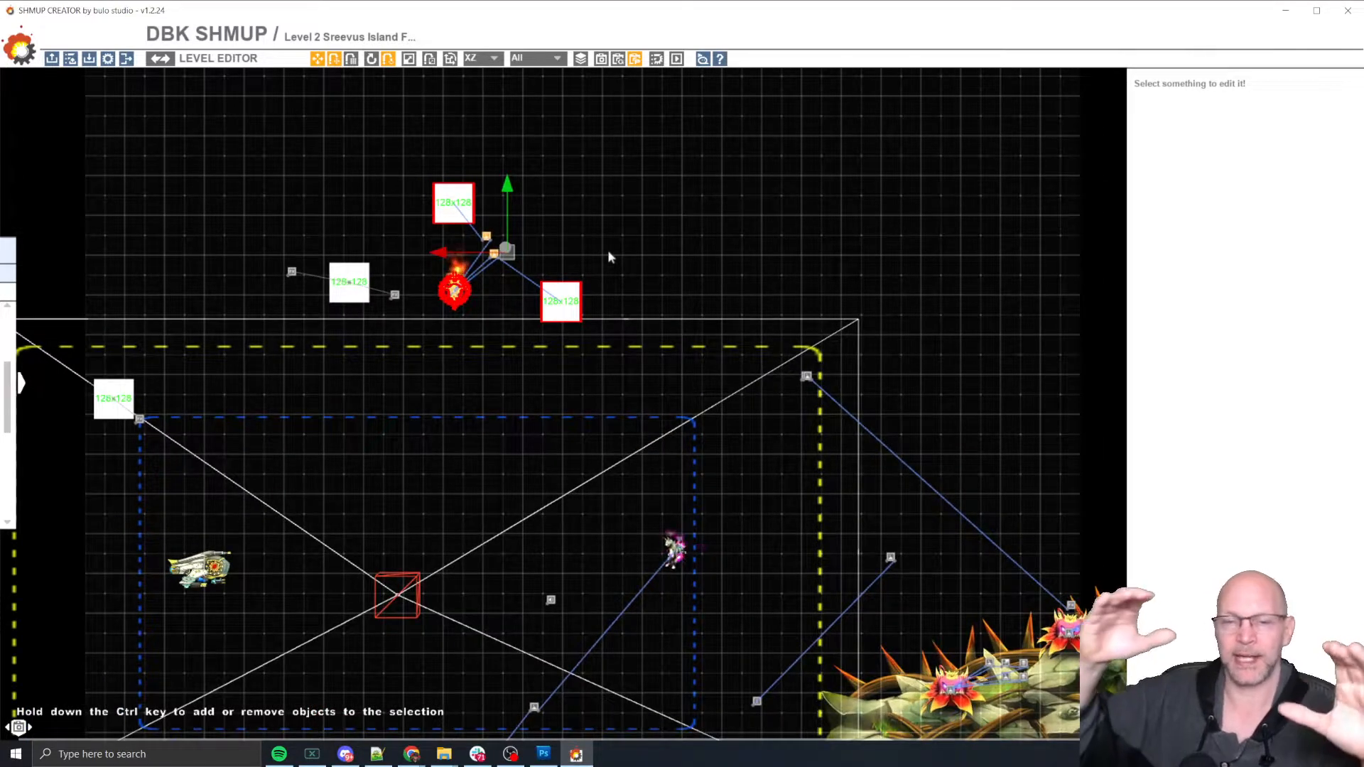
Step: Open the level manager and look through the list of levels
click(161, 58)
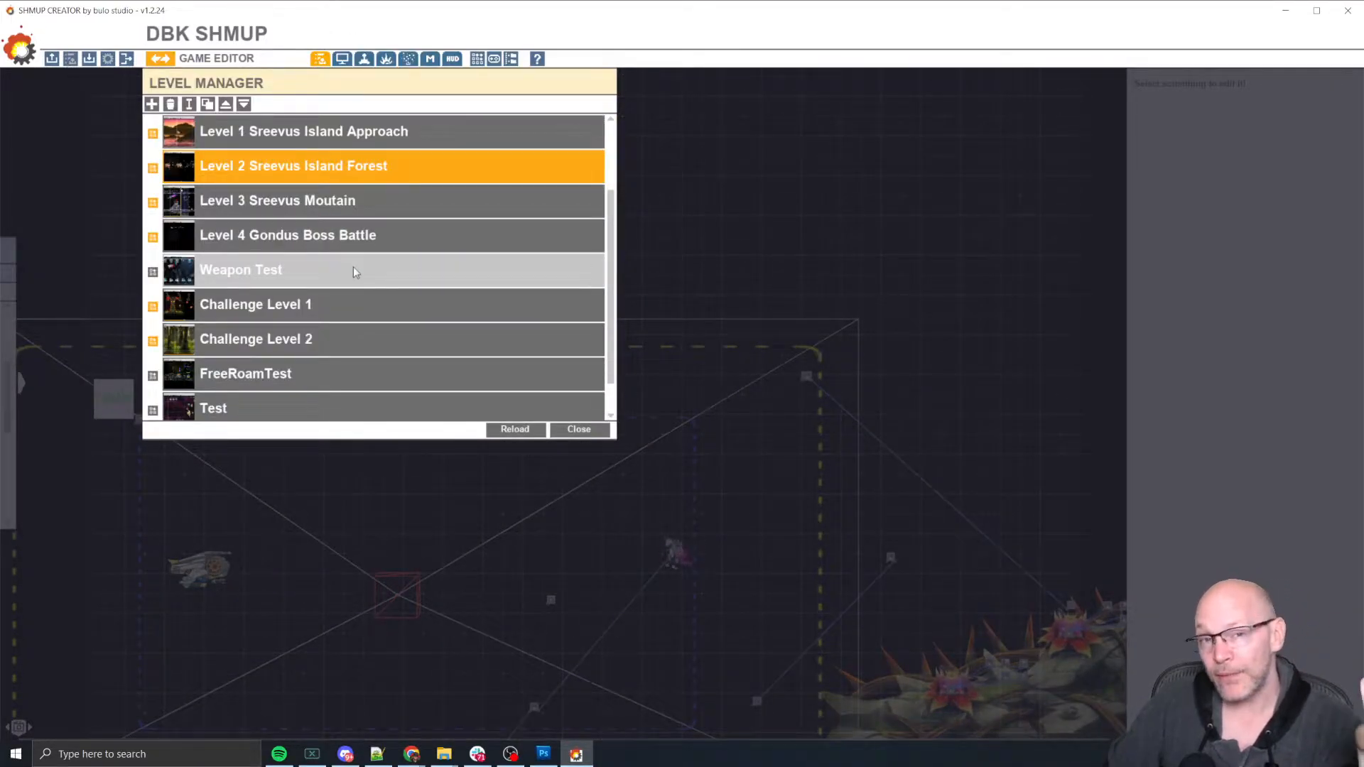
scroll(353, 269, up, 3)
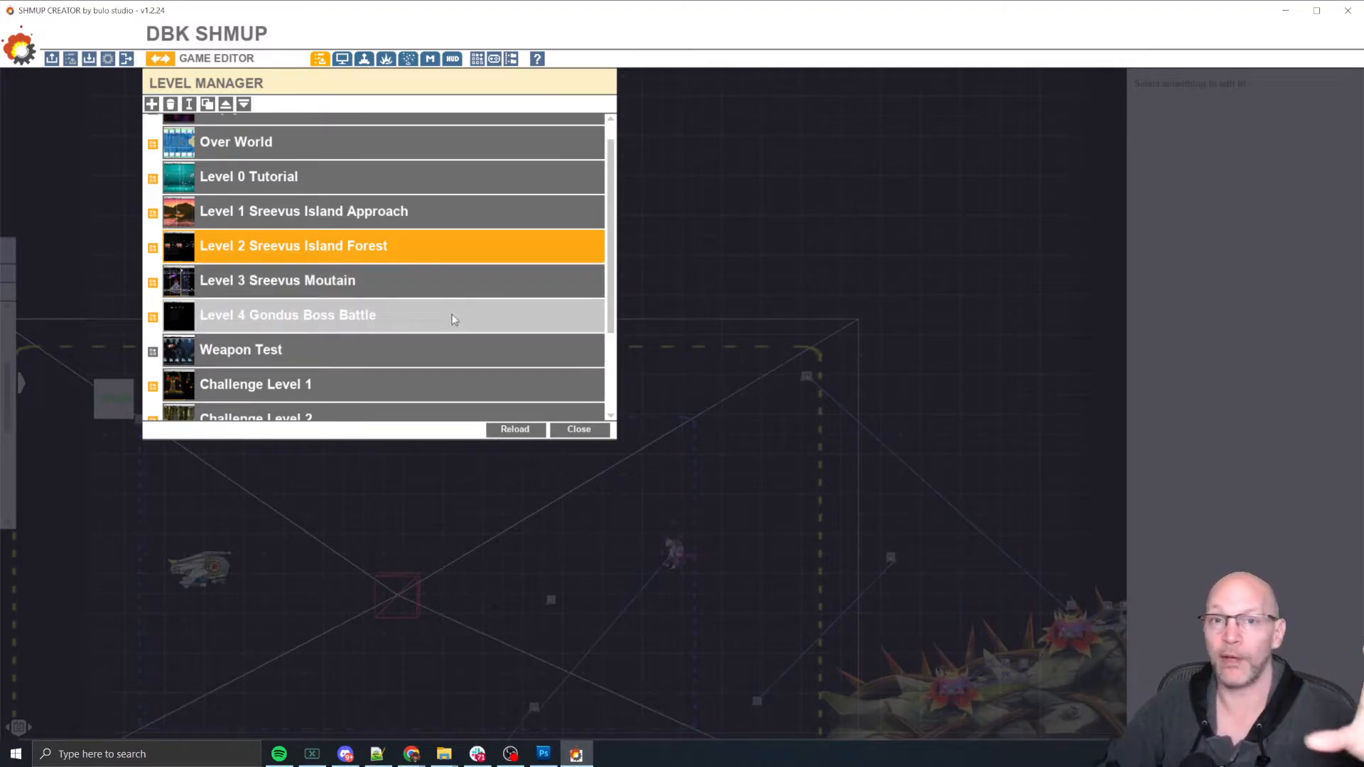
scroll(454, 298, down, 3)
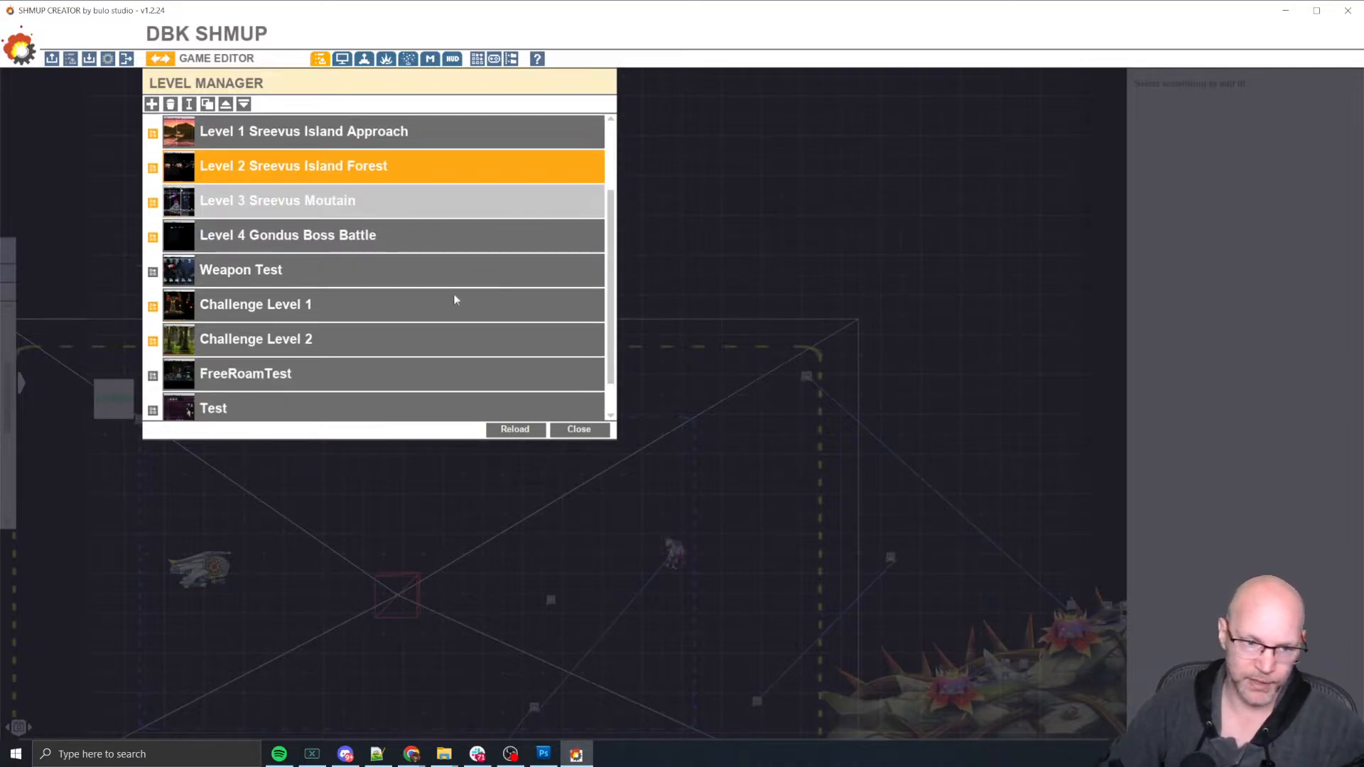
scroll(455, 298, up, 2)
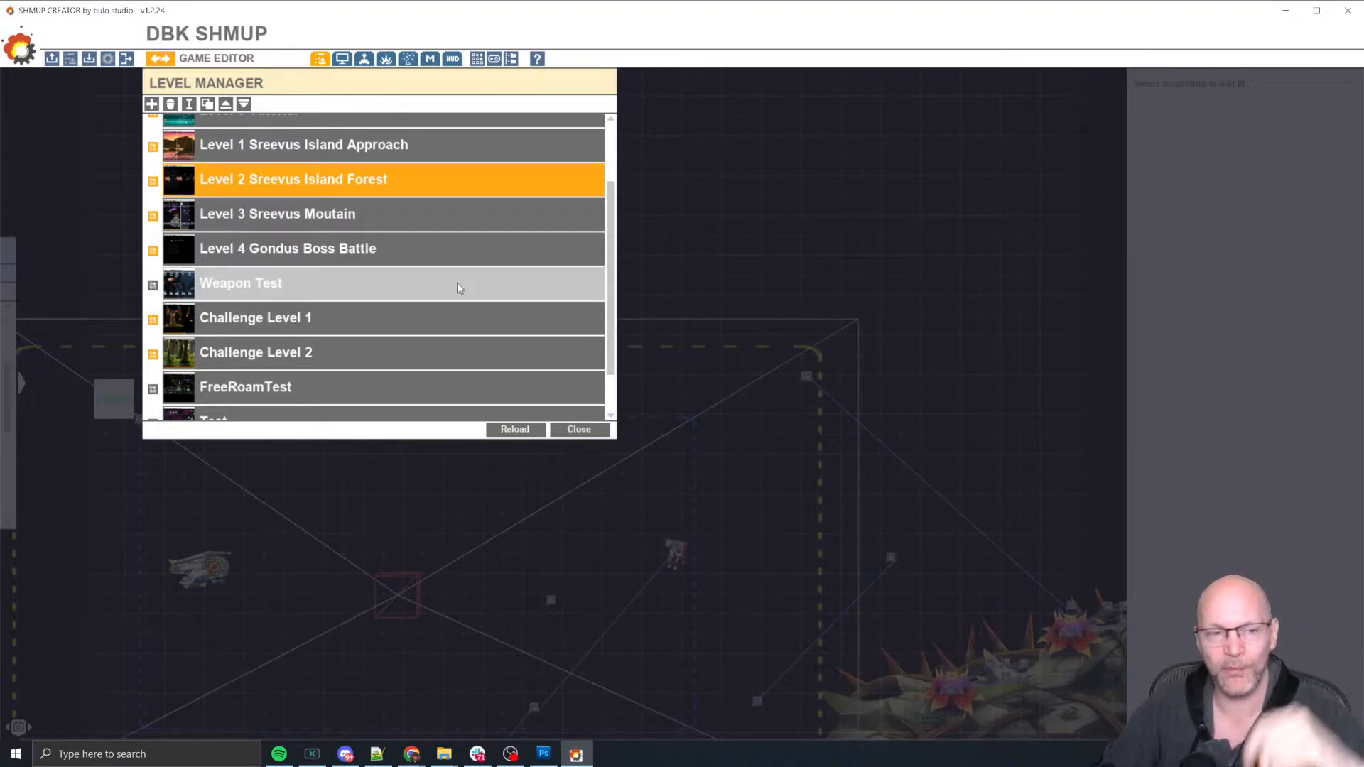
Step: Load the level Challenge Level 2 without saving the current level
click(466, 350)
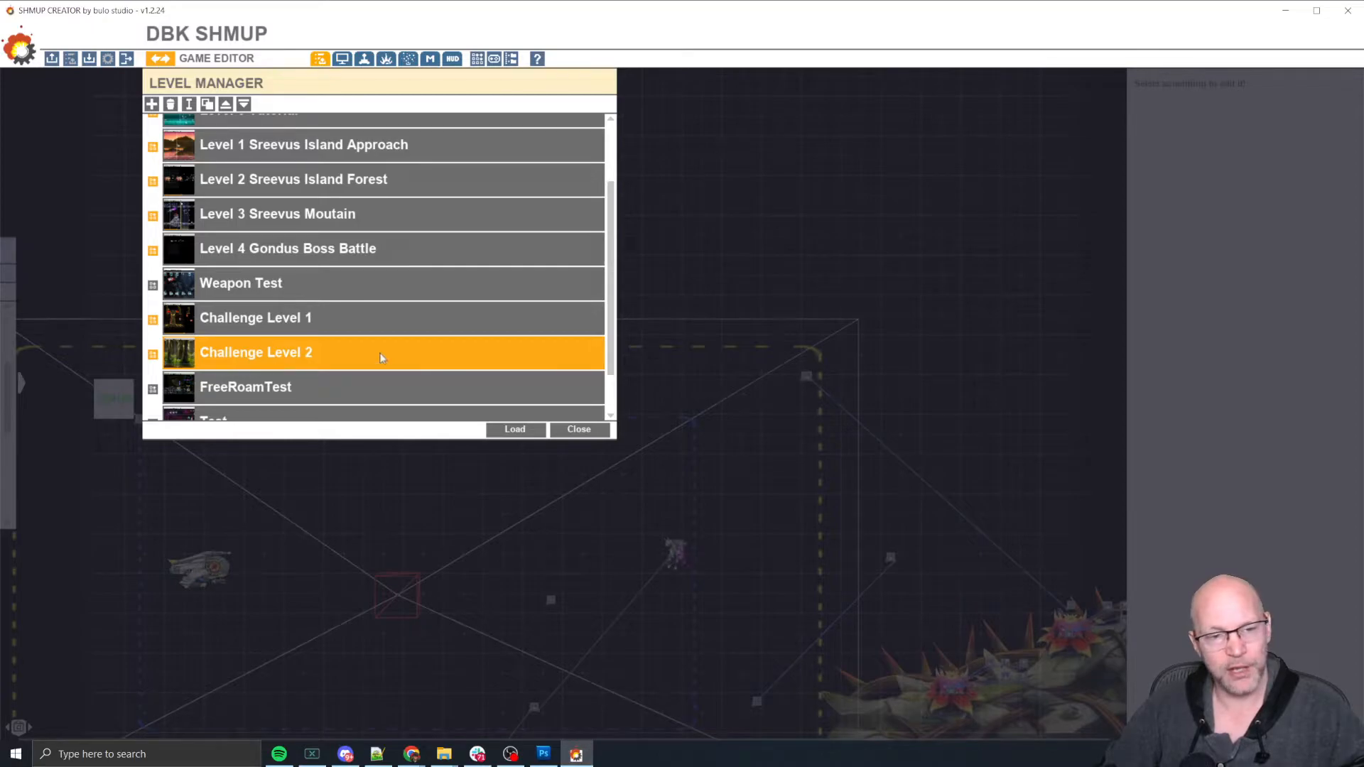
click(536, 430)
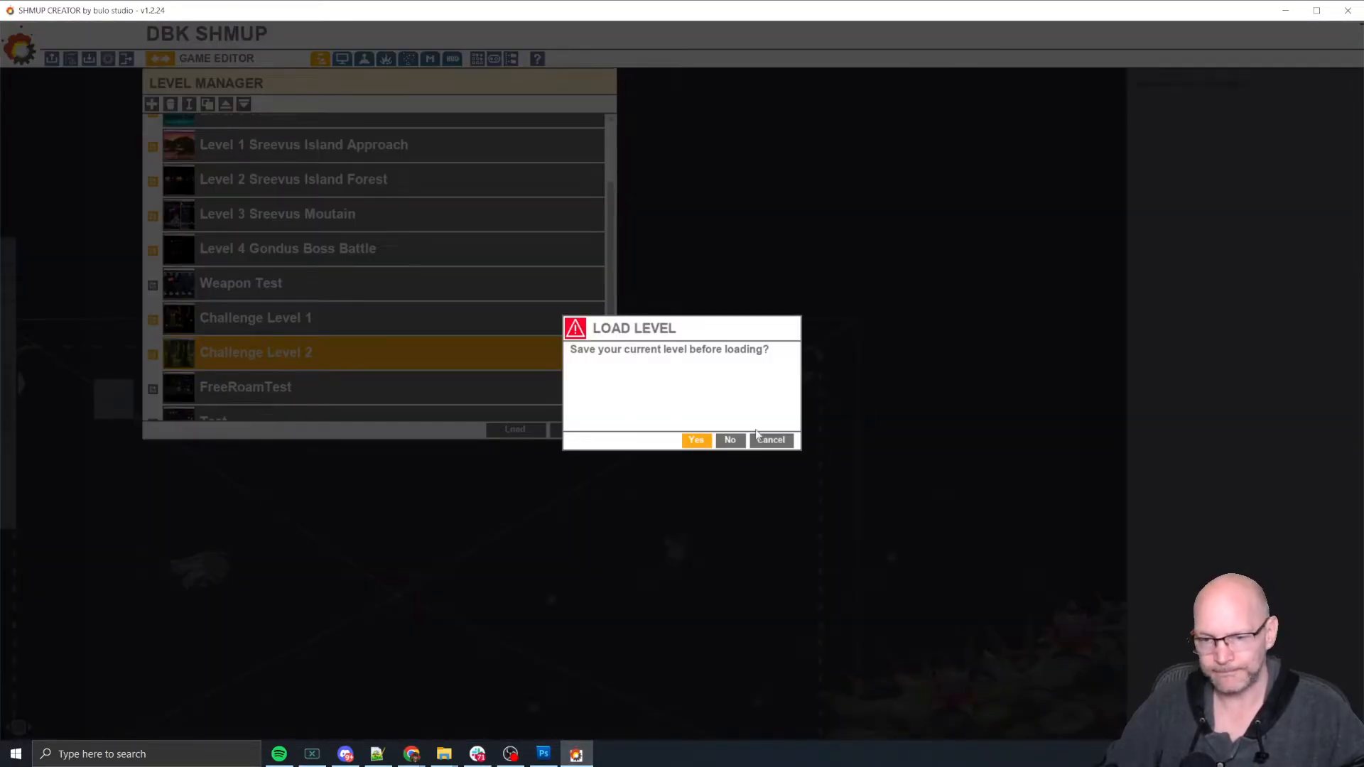
click(732, 441)
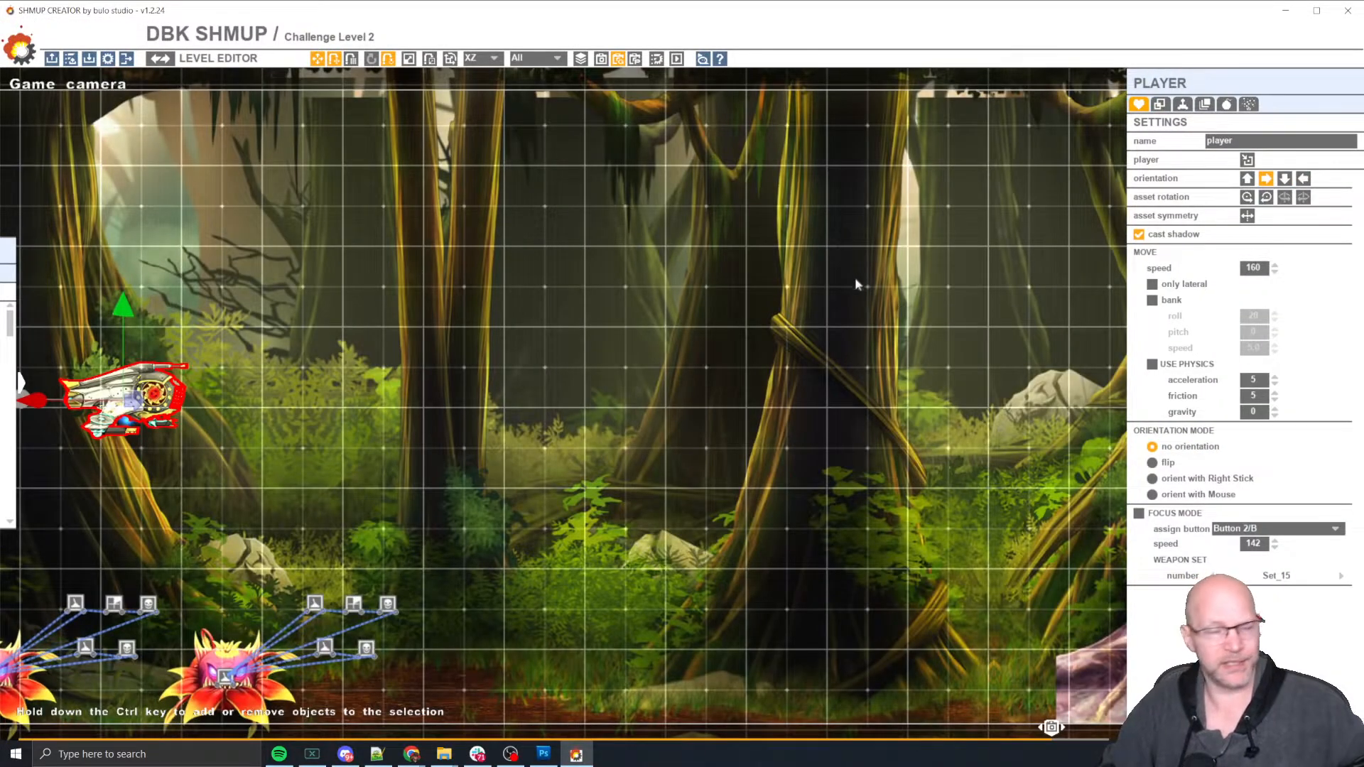
Step: Leave the game camera view and bring the level camera back to the start of the level
click(636, 59)
scroll(636, 237, down, 5)
mouse_move(302, 255)
middle_down()
mouse_move(797, 396)
mouse_move(977, 246)
middle_up()
middle_drag(319, 284, 924, 312)
middle_drag(303, 320, 542, 192)
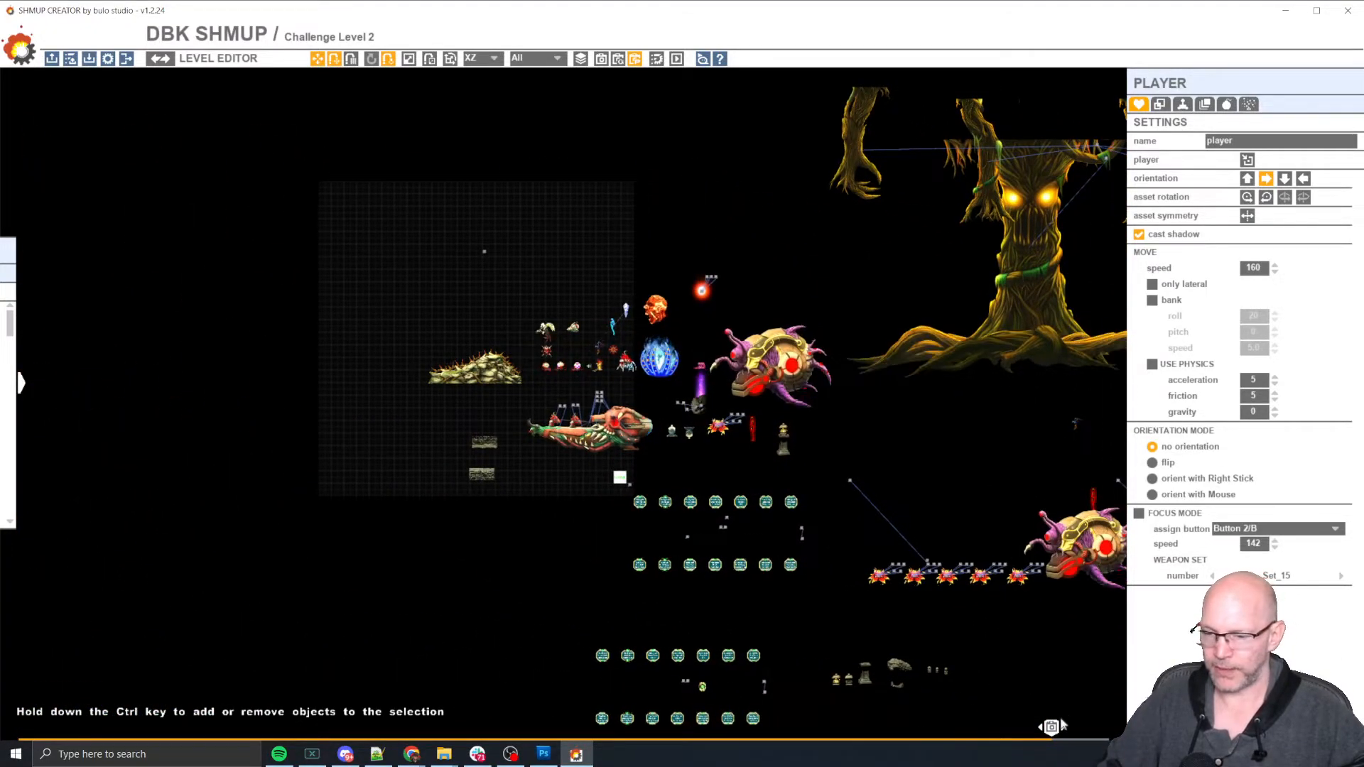
drag(1051, 727, 22, 614)
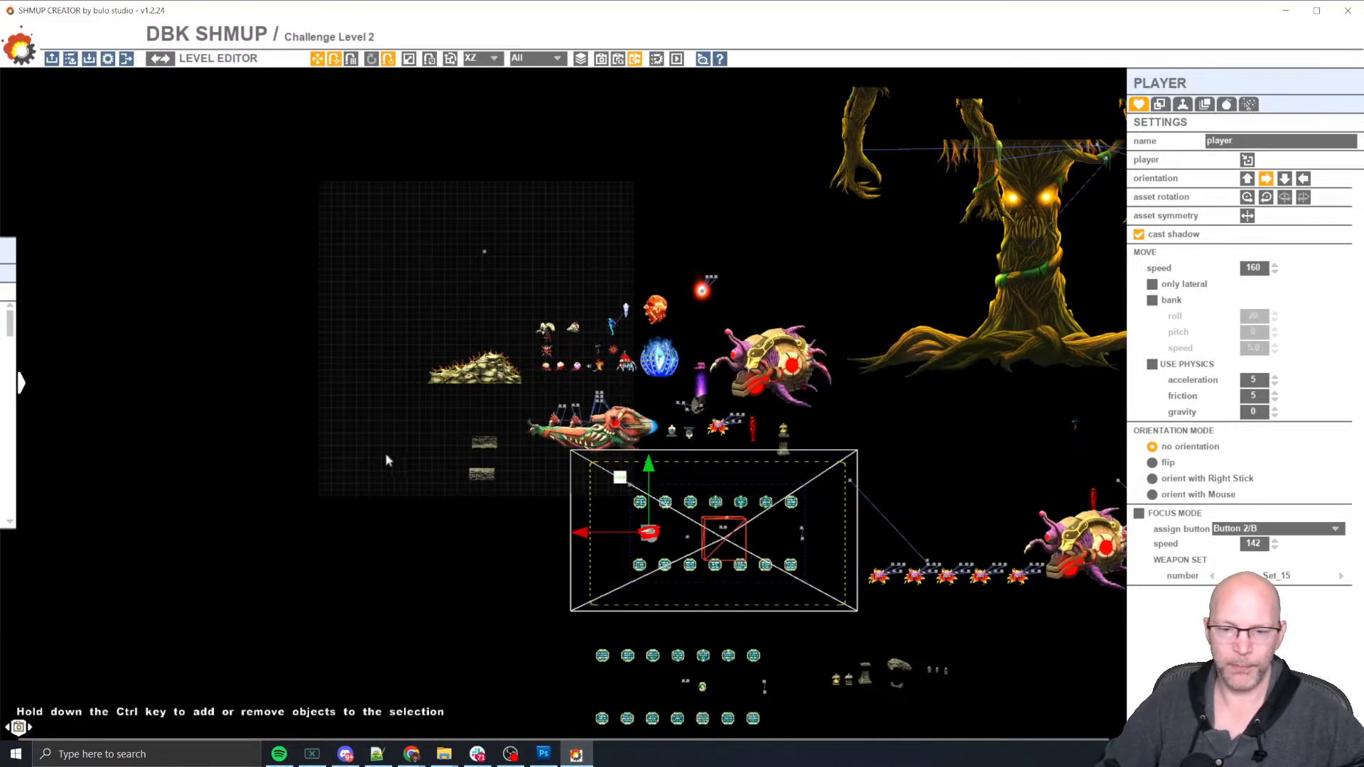
Step: Examine the stock of finished enemies and bosses parked above the camera frame in Challenge Level 2
middle_drag(987, 401, 684, 385)
scroll(612, 385, up, 1)
scroll(612, 387, up, 1)
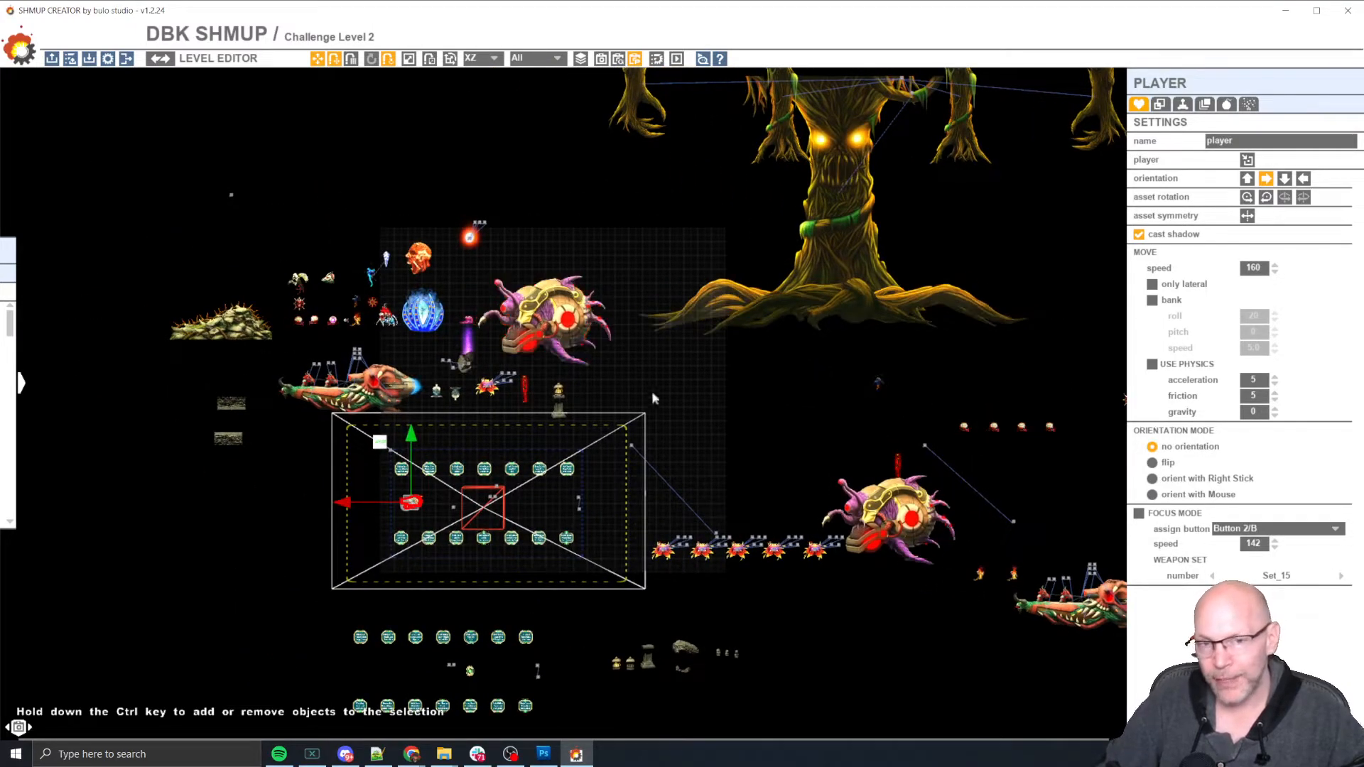
scroll(728, 447, up, 2)
middle_drag(746, 463, 831, 339)
scroll(695, 238, up, 3)
middle_drag(682, 233, 749, 326)
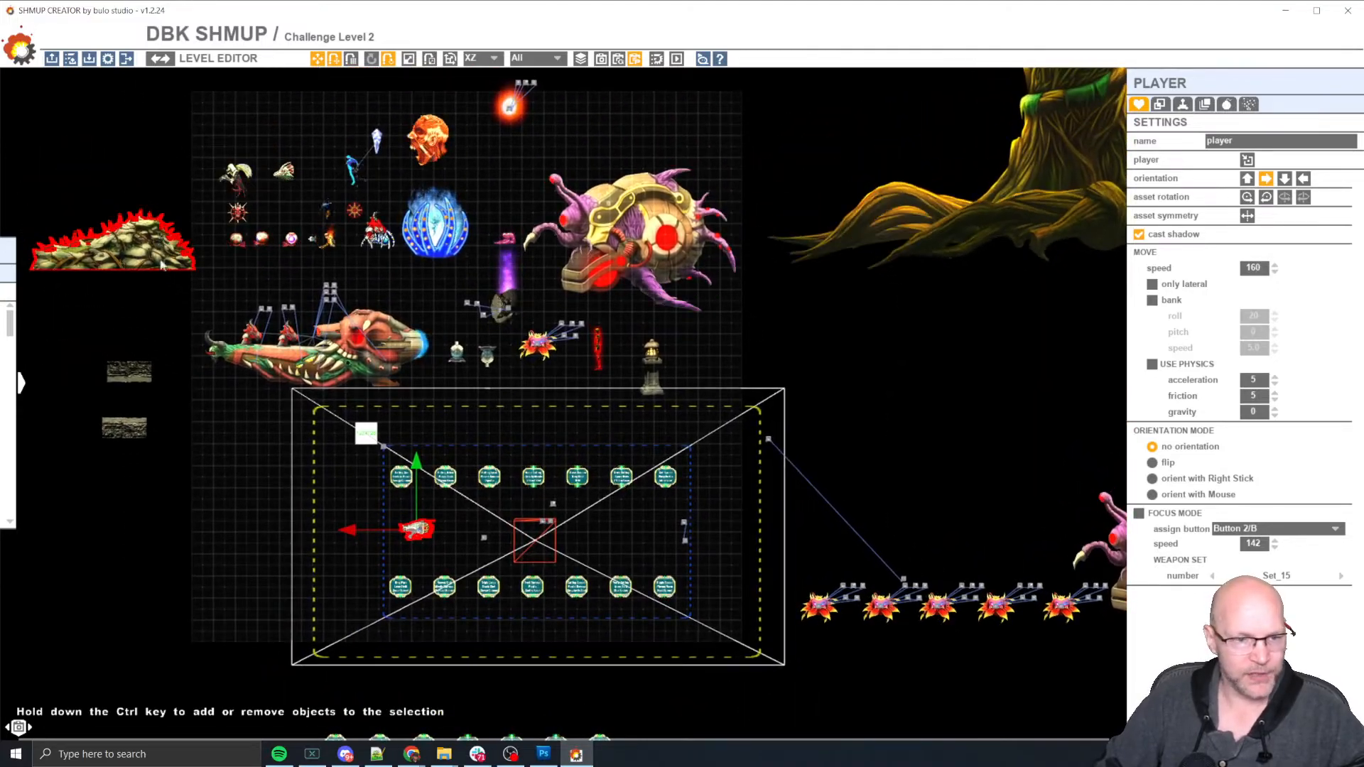
scroll(159, 307, up, 3)
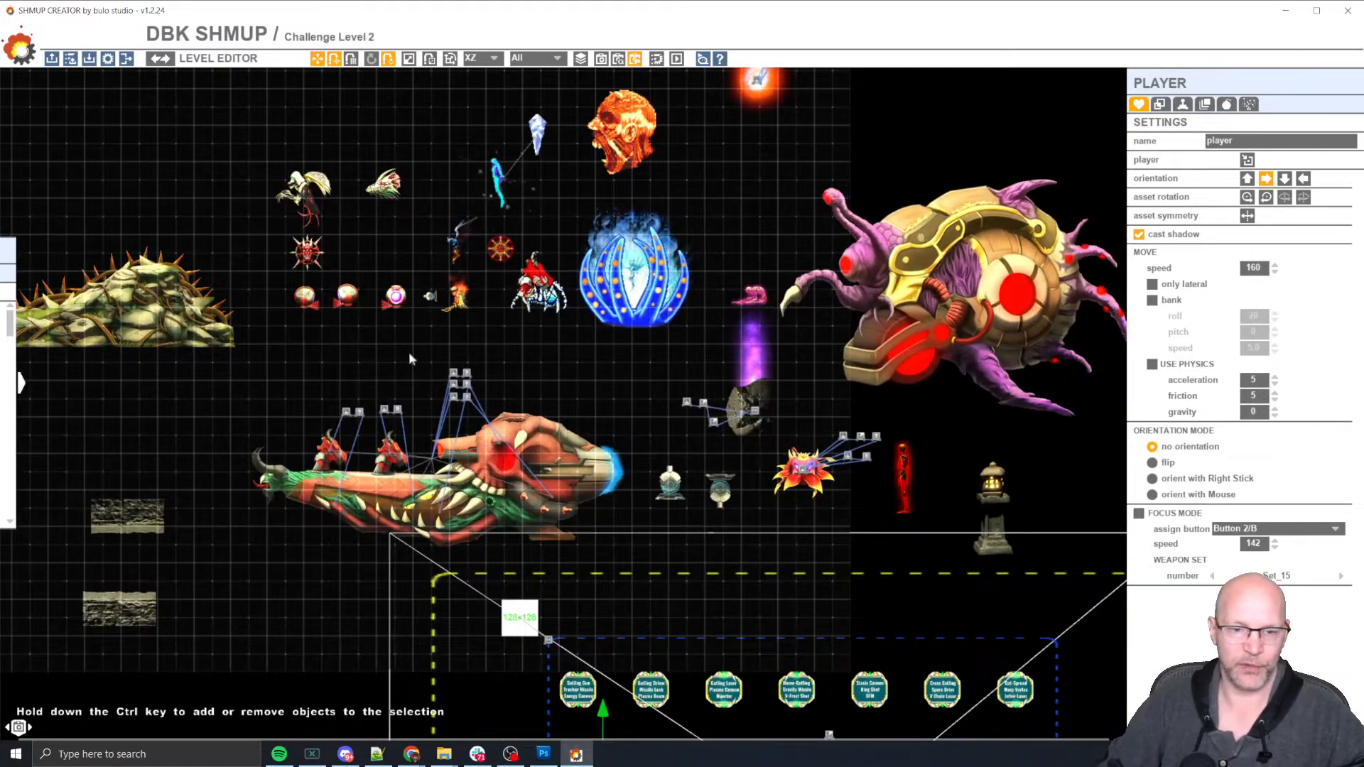
middle_drag(371, 373, 270, 321)
middle_drag(973, 402, 902, 431)
middle_drag(937, 477, 628, 282)
Step: Compare the enemies placed along the level's path with the originals parked above the camera frame
scroll(628, 282, down, 3)
scroll(691, 355, down, 2)
middle_drag(956, 581, 683, 443)
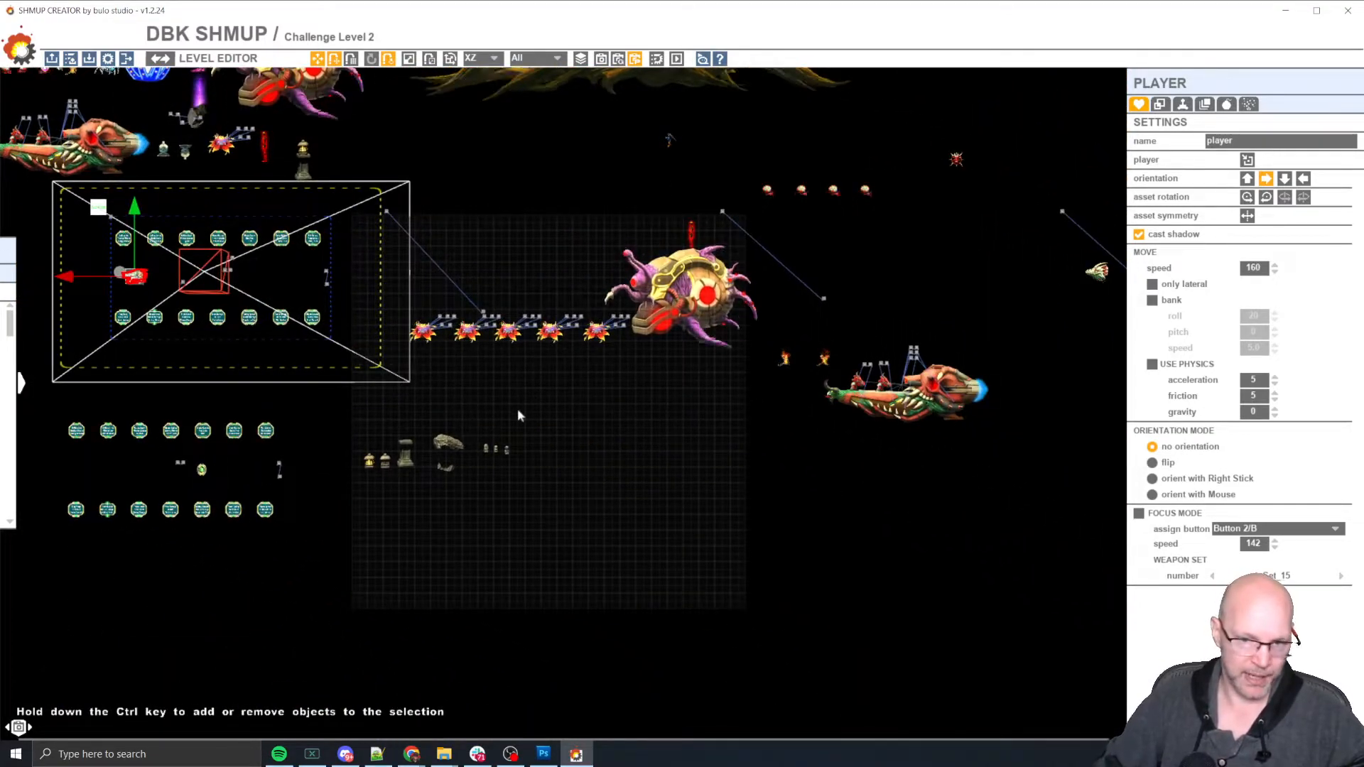
middle_drag(773, 495, 686, 539)
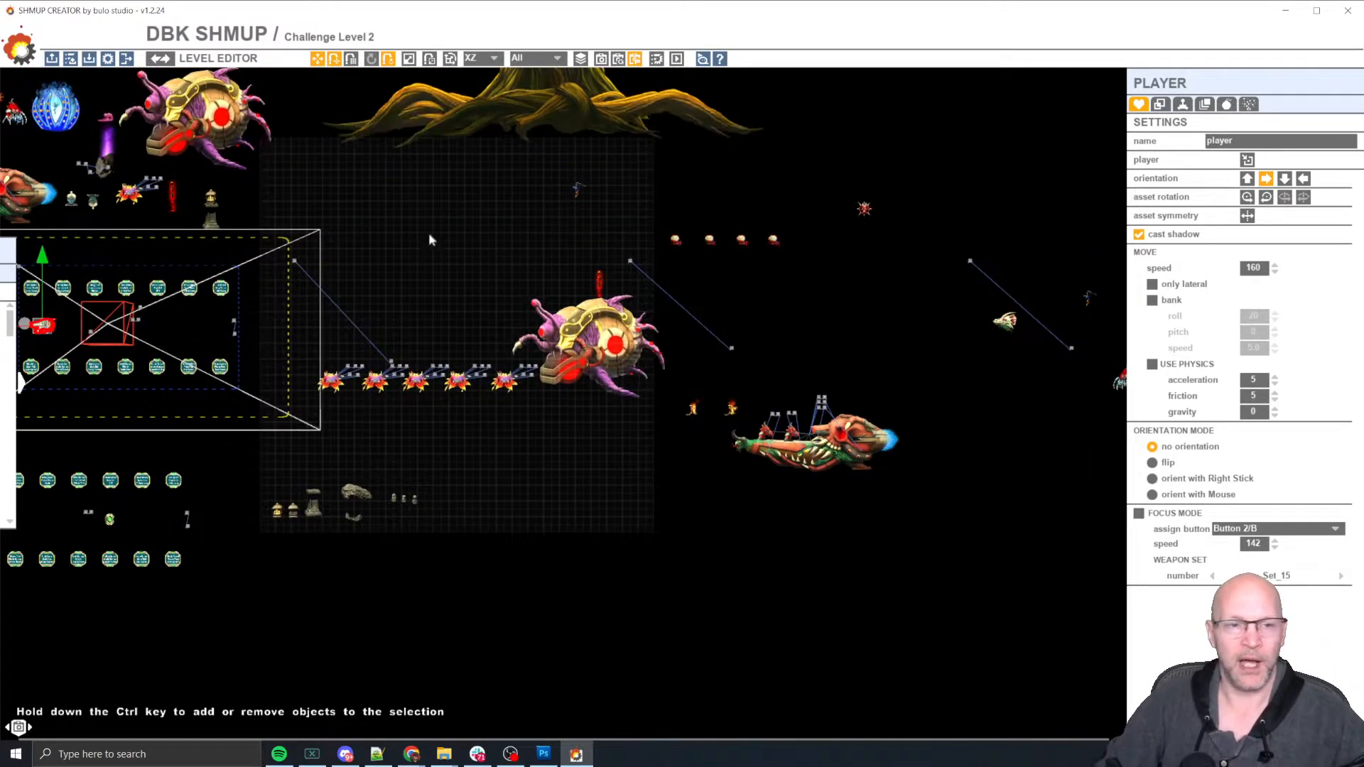
middle_drag(427, 239, 708, 501)
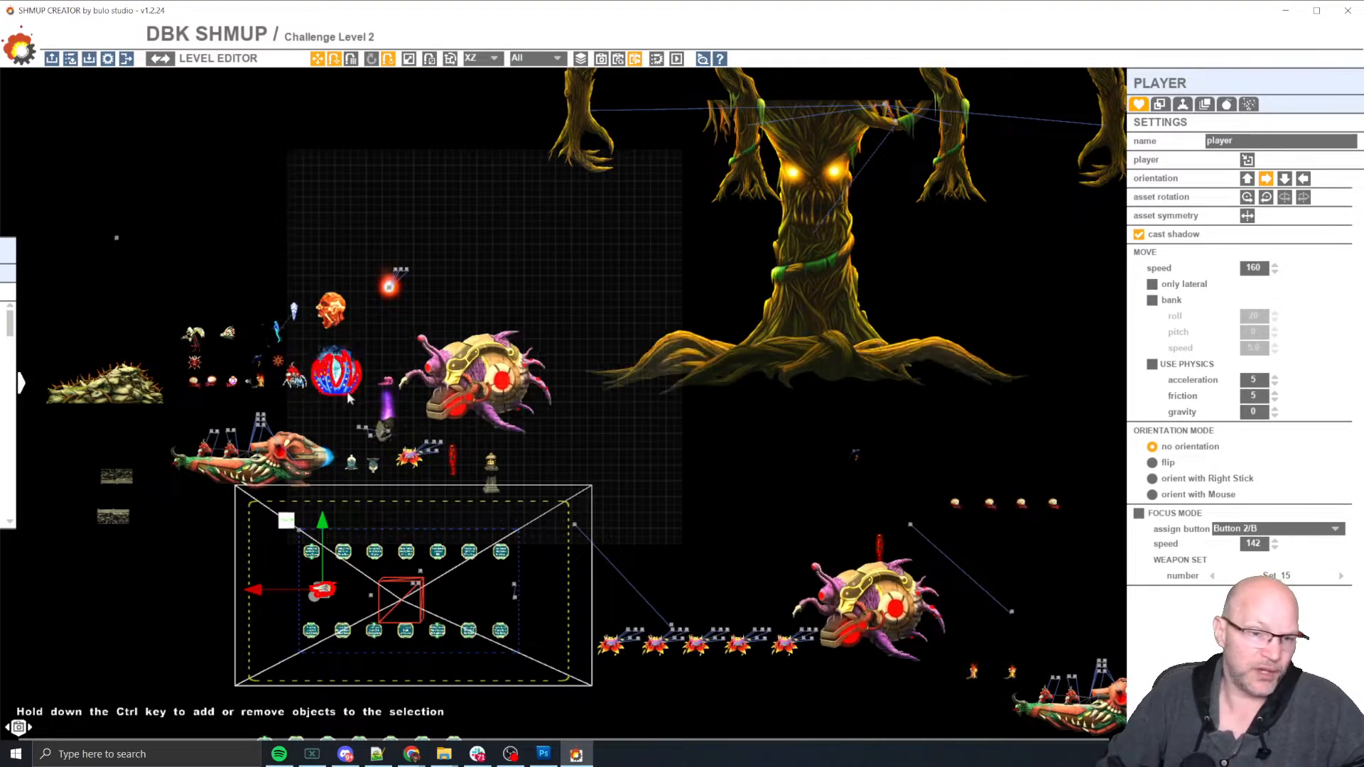
middle_drag(654, 495, 348, 255)
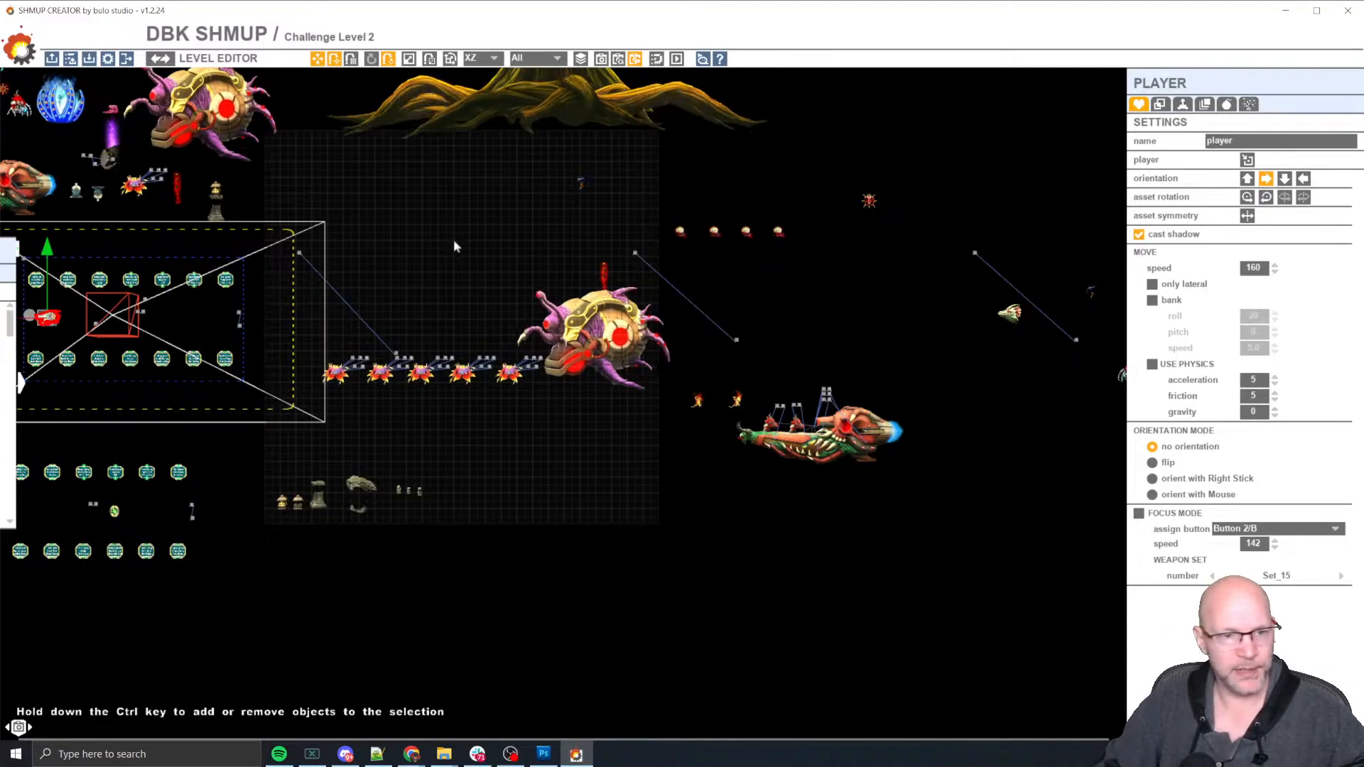
Step: Select the original flower enemy with its linked triggers and place a duplicate past the stone lantern
middle_drag(114, 191, 658, 448)
scroll(657, 448, up, 5)
scroll(659, 449, up, 6)
middle_drag(819, 538, 497, 381)
scroll(488, 258, down, 2)
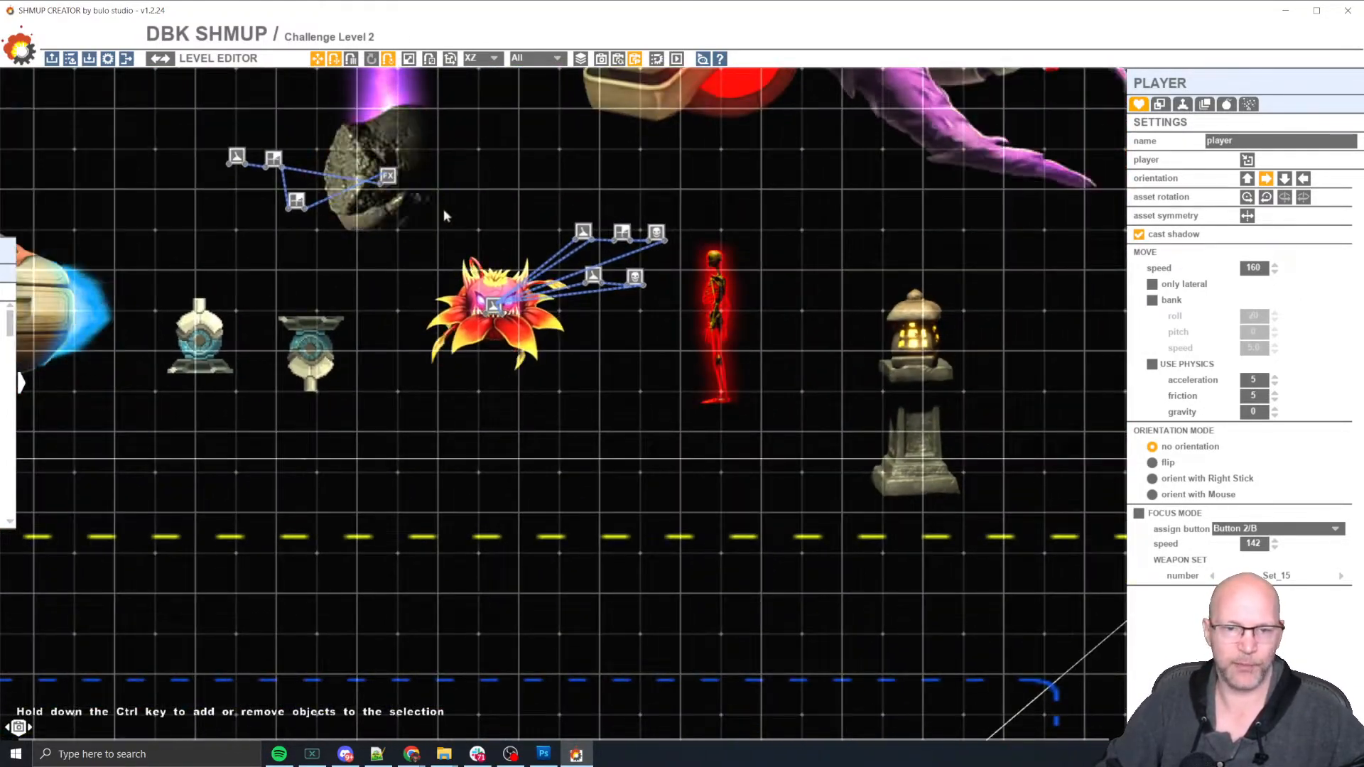
drag(456, 212, 675, 417)
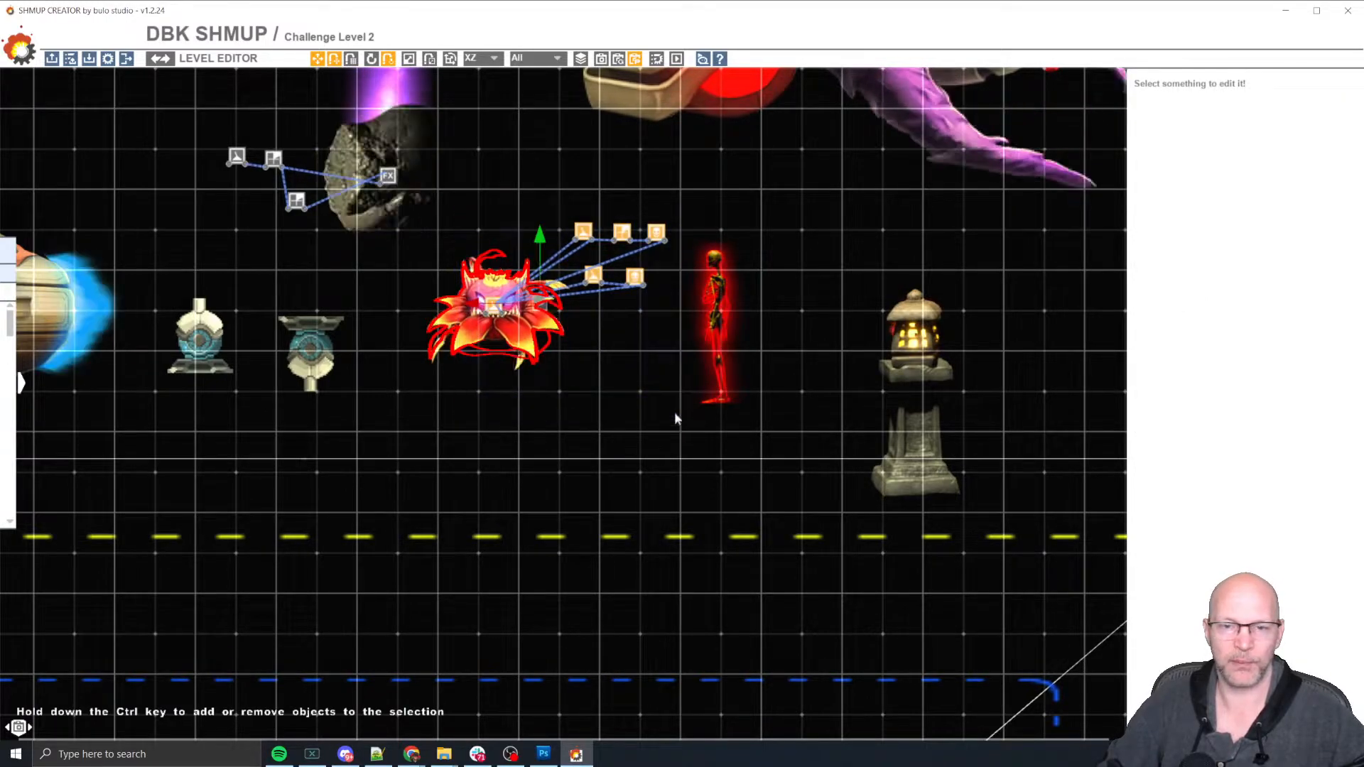
middle_drag(564, 415, 420, 350)
scroll(523, 425, down, 3)
shift+drag(318, 245, 855, 278)
middle_drag(833, 487, 777, 287)
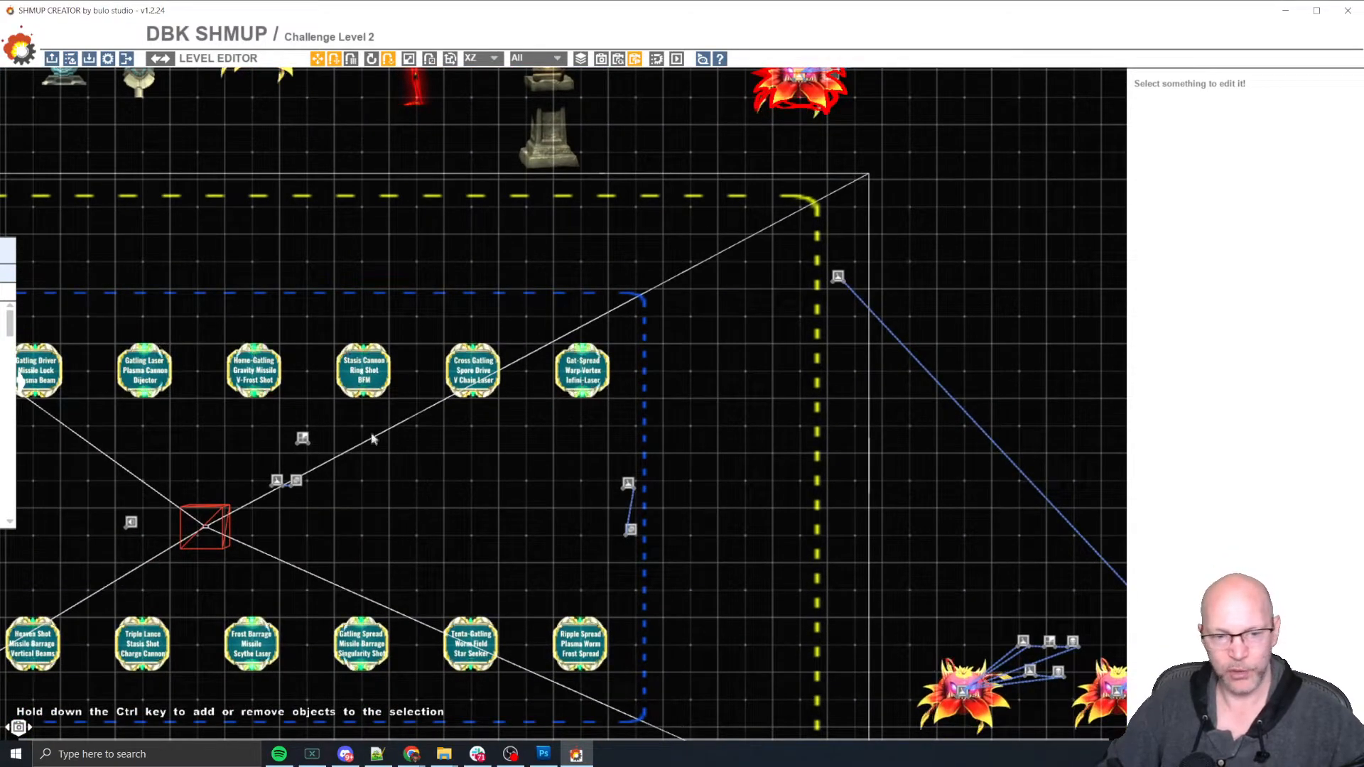
Step: Delete the duplicated flower enemy group
middle_drag(709, 337, 761, 512)
drag(810, 152, 1037, 309)
key(Delete)
Step: Look over the parked originals again, from the snail boss and flower enemy to the small flying enemies
middle_drag(708, 213, 848, 545)
scroll(398, 220, down, 2)
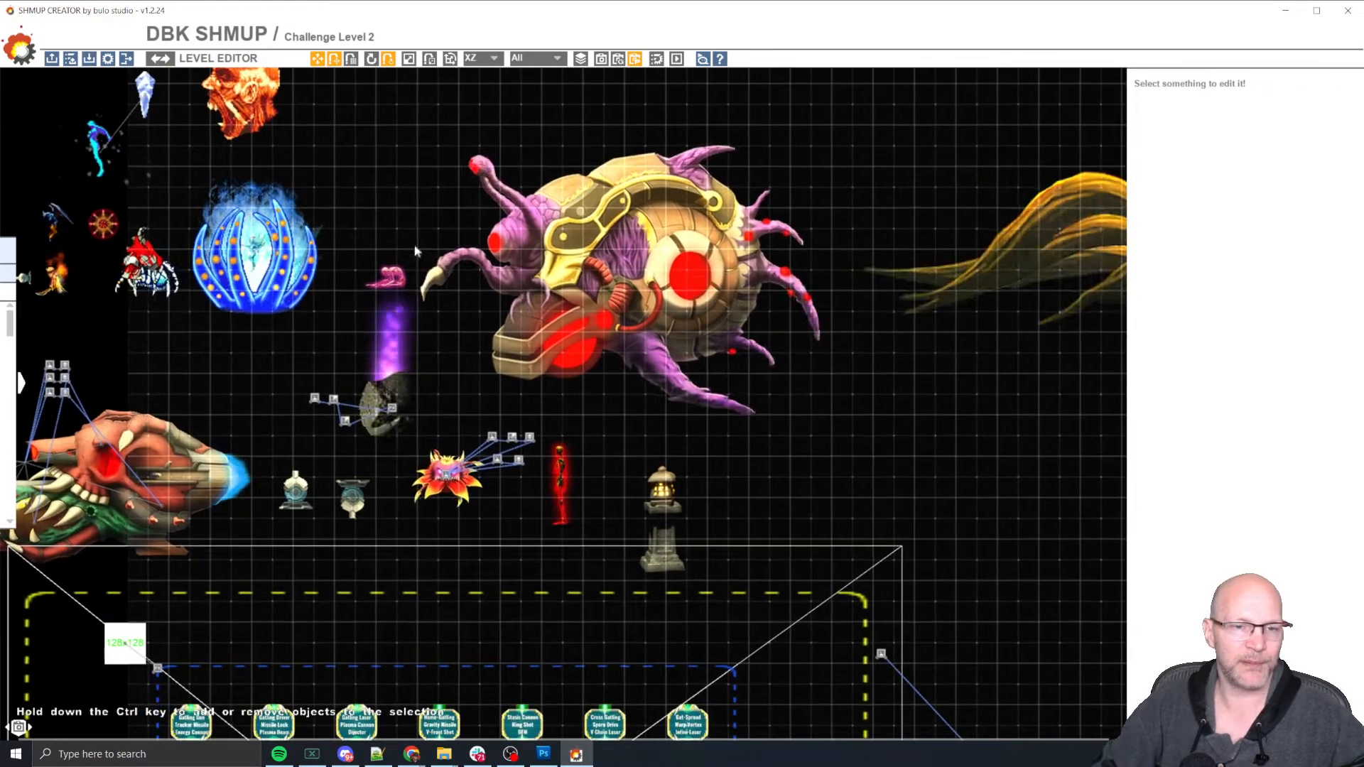
middle_drag(374, 215, 442, 334)
scroll(419, 356, down, 2)
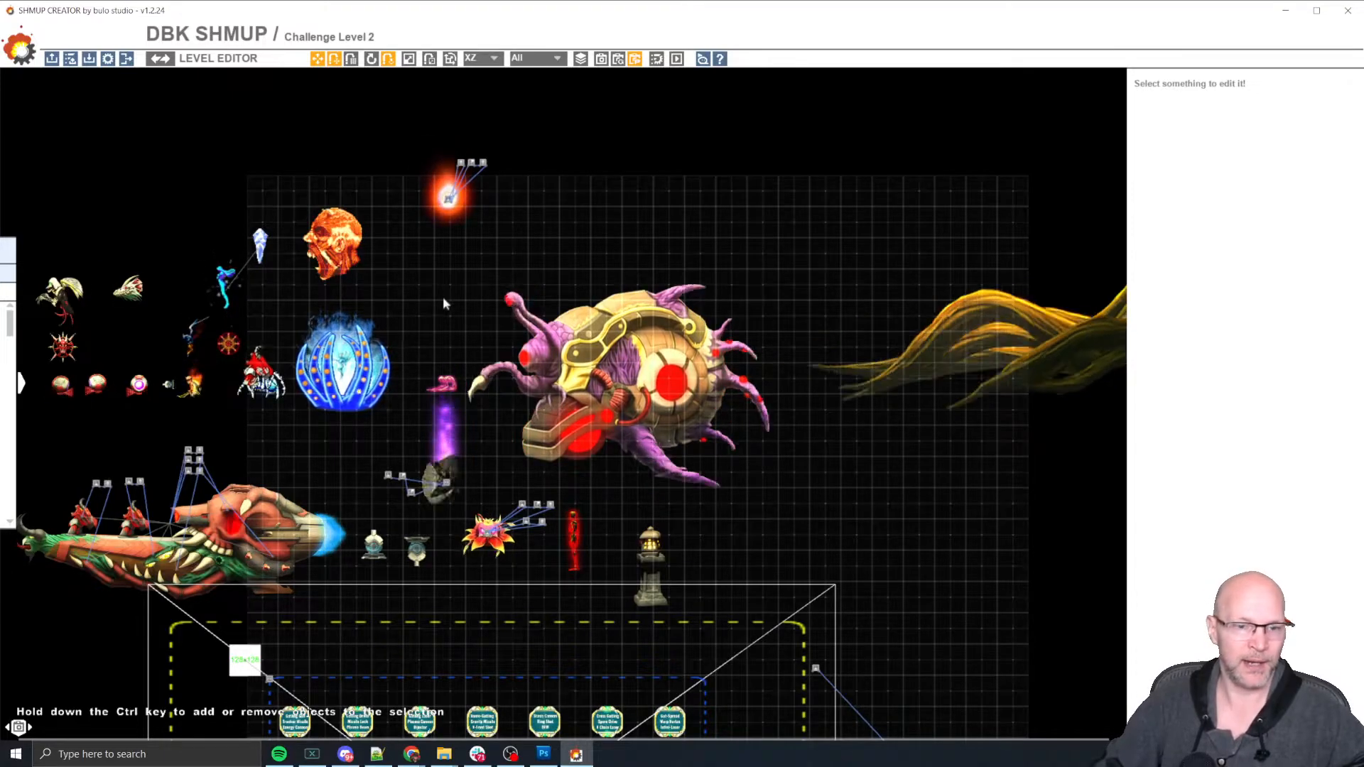
middle_drag(848, 522, 737, 338)
middle_drag(903, 566, 789, 419)
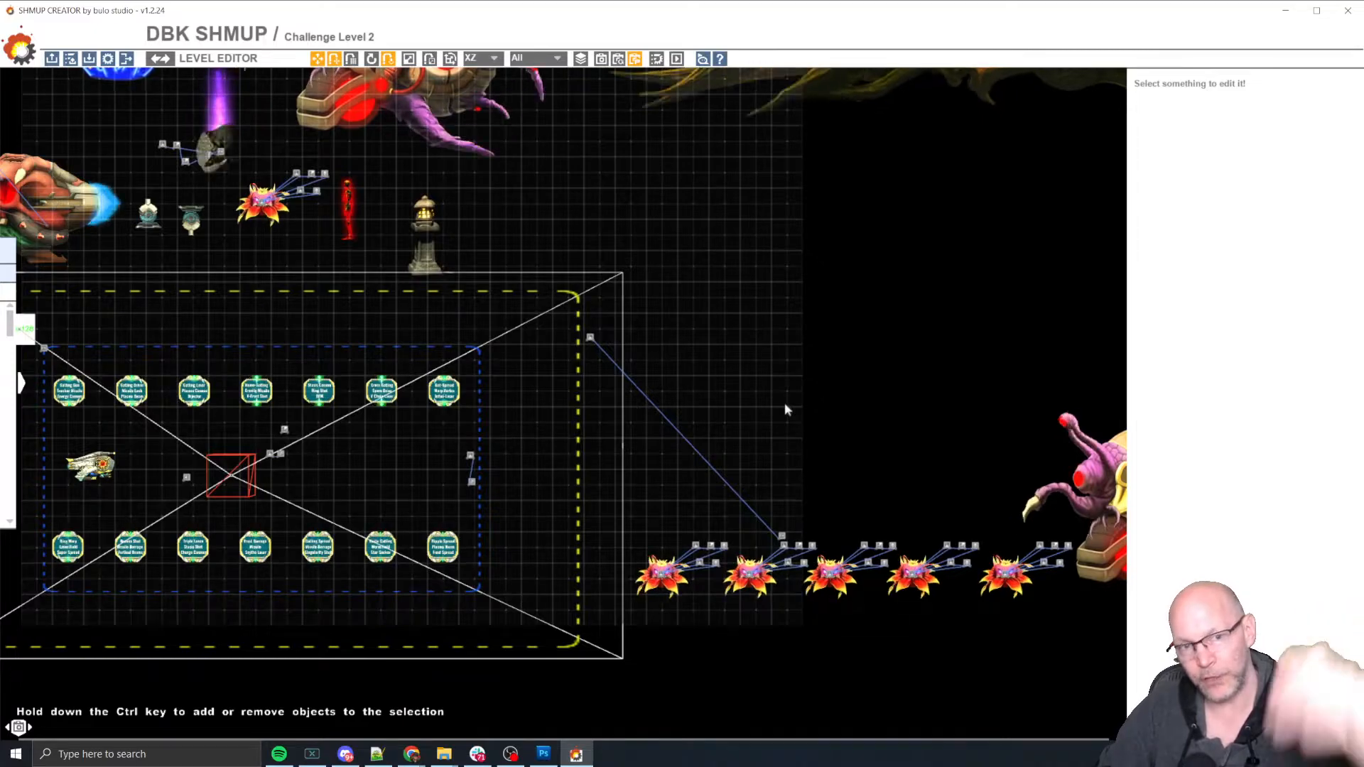
middle_drag(673, 308, 862, 484)
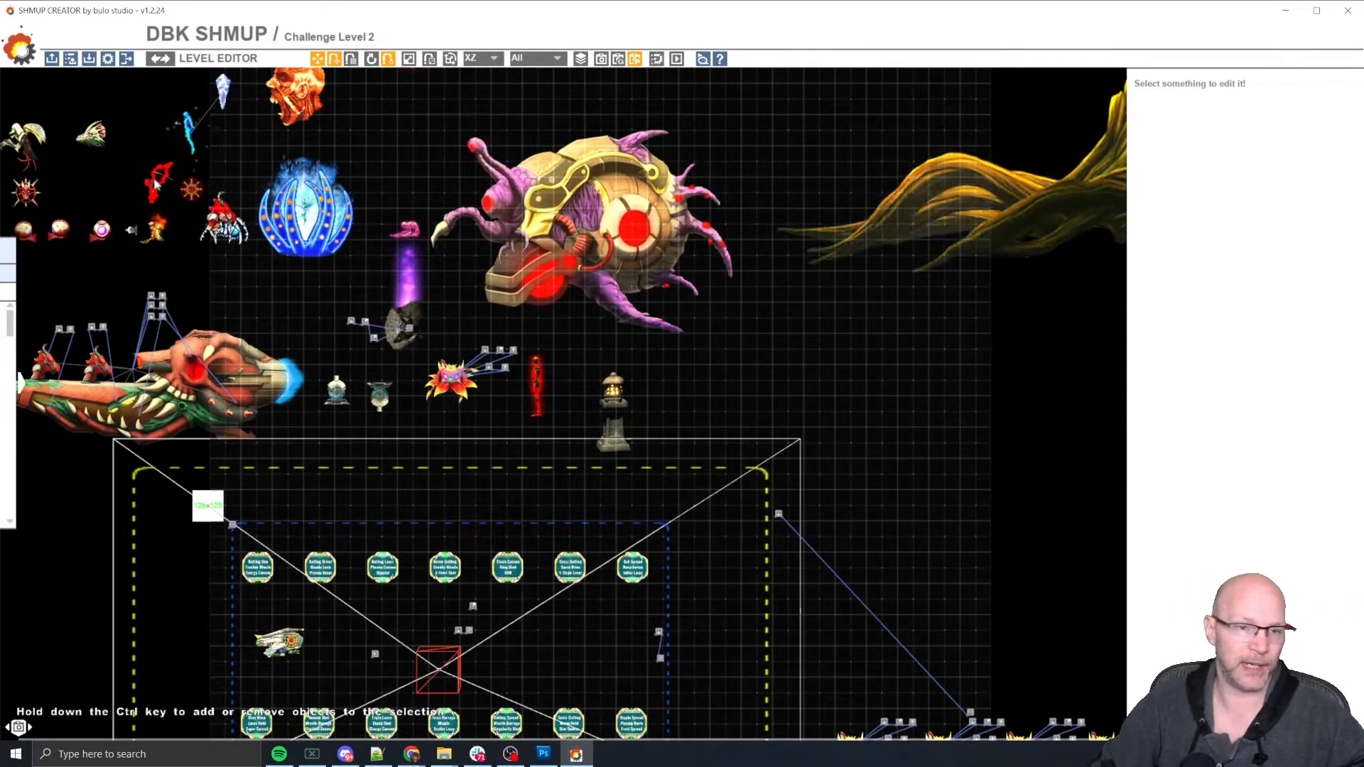
middle_drag(42, 249, 261, 369)
scroll(260, 367, up, 2)
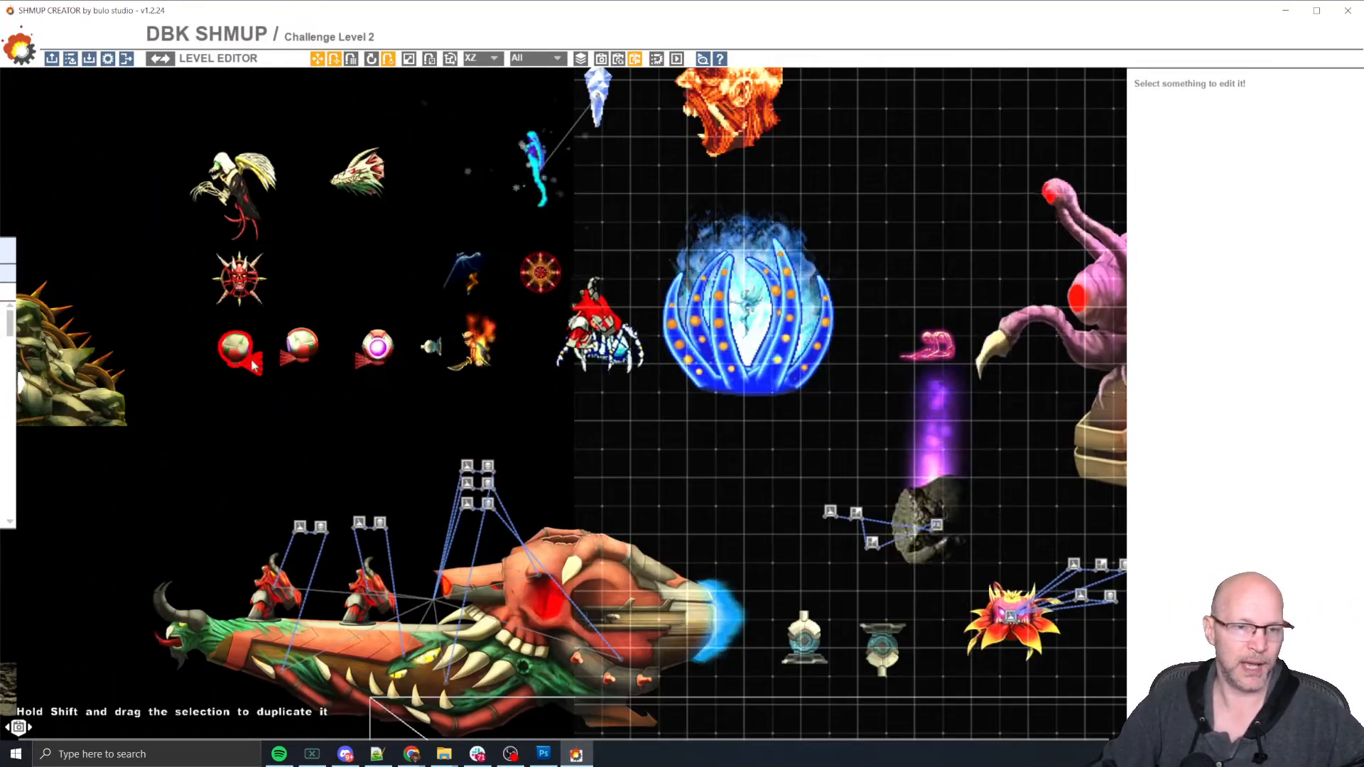
middle_drag(436, 155, 466, 225)
middle_drag(693, 247, 672, 334)
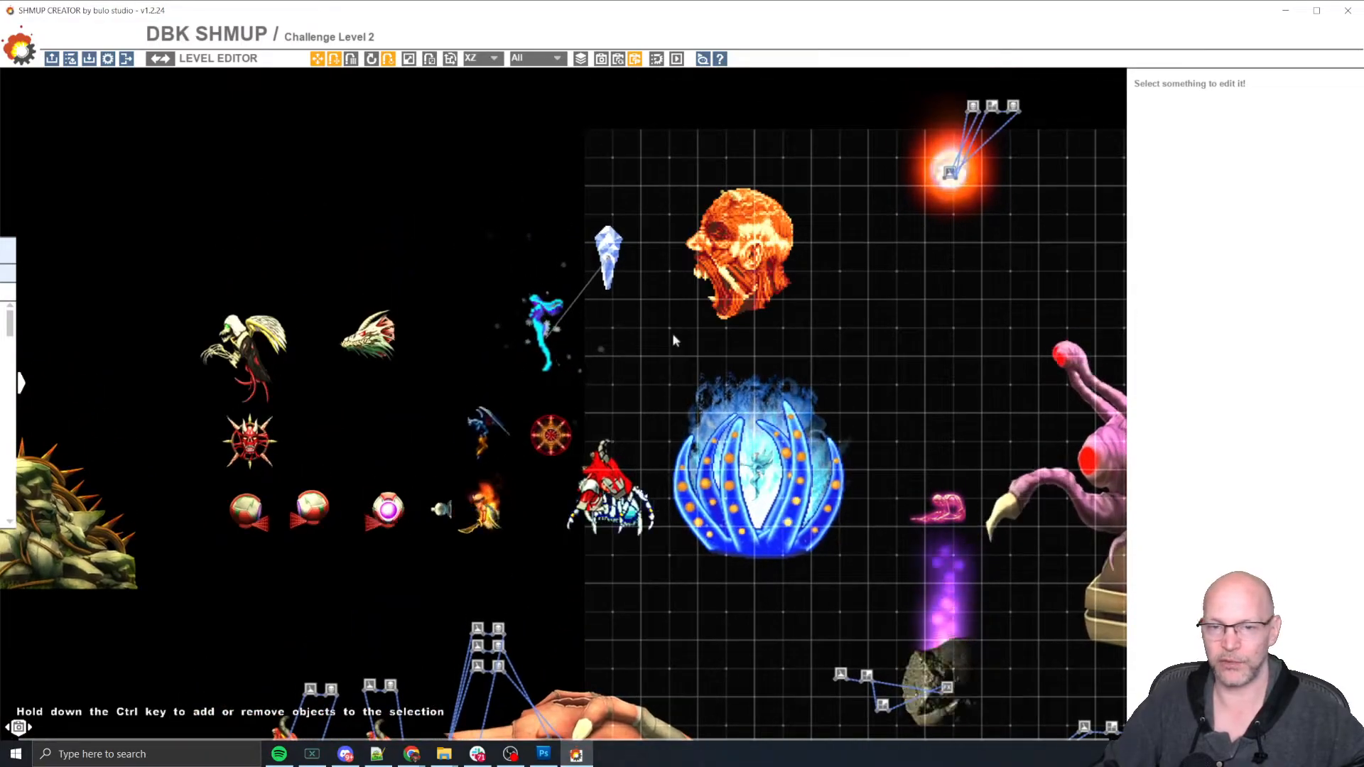
Step: Examine the gameplay settings of the DarkMage enemy and the spiked red enemy below it
click(242, 354)
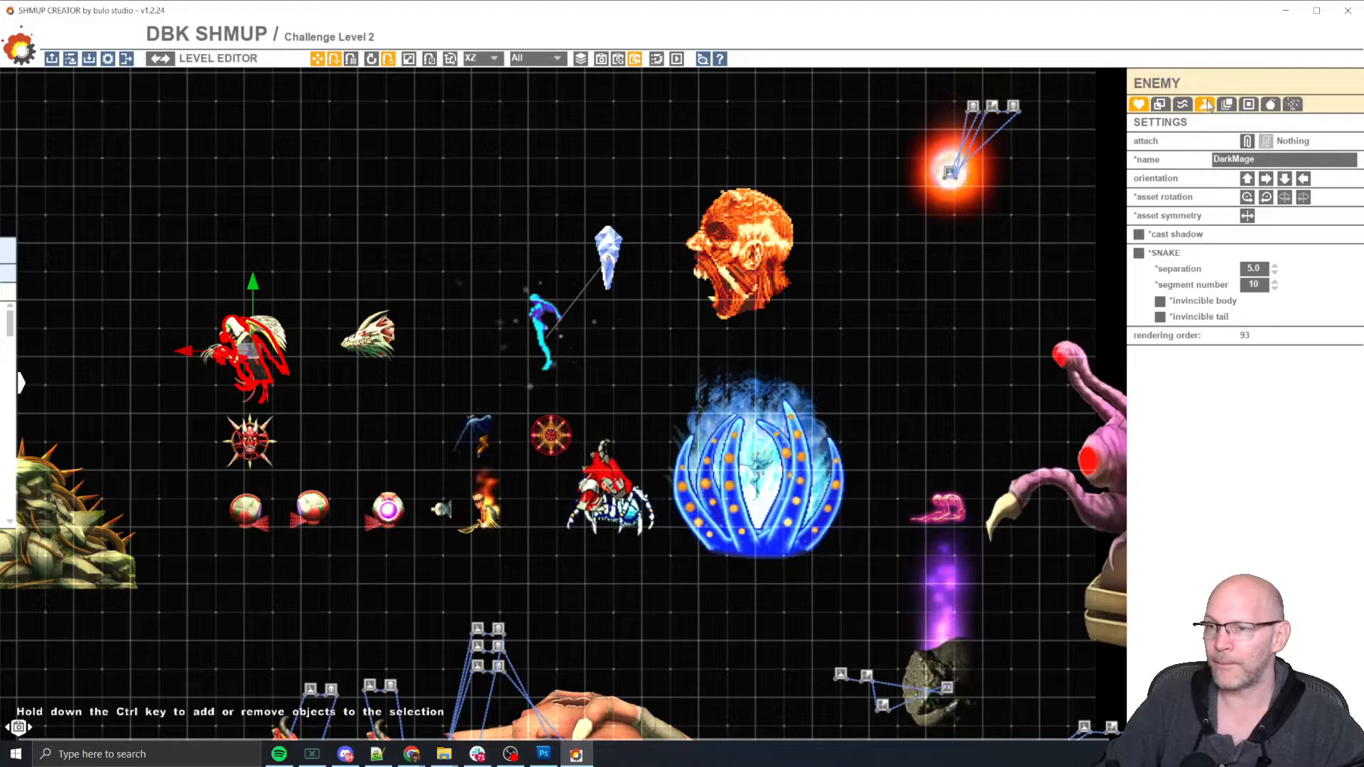
click(1204, 104)
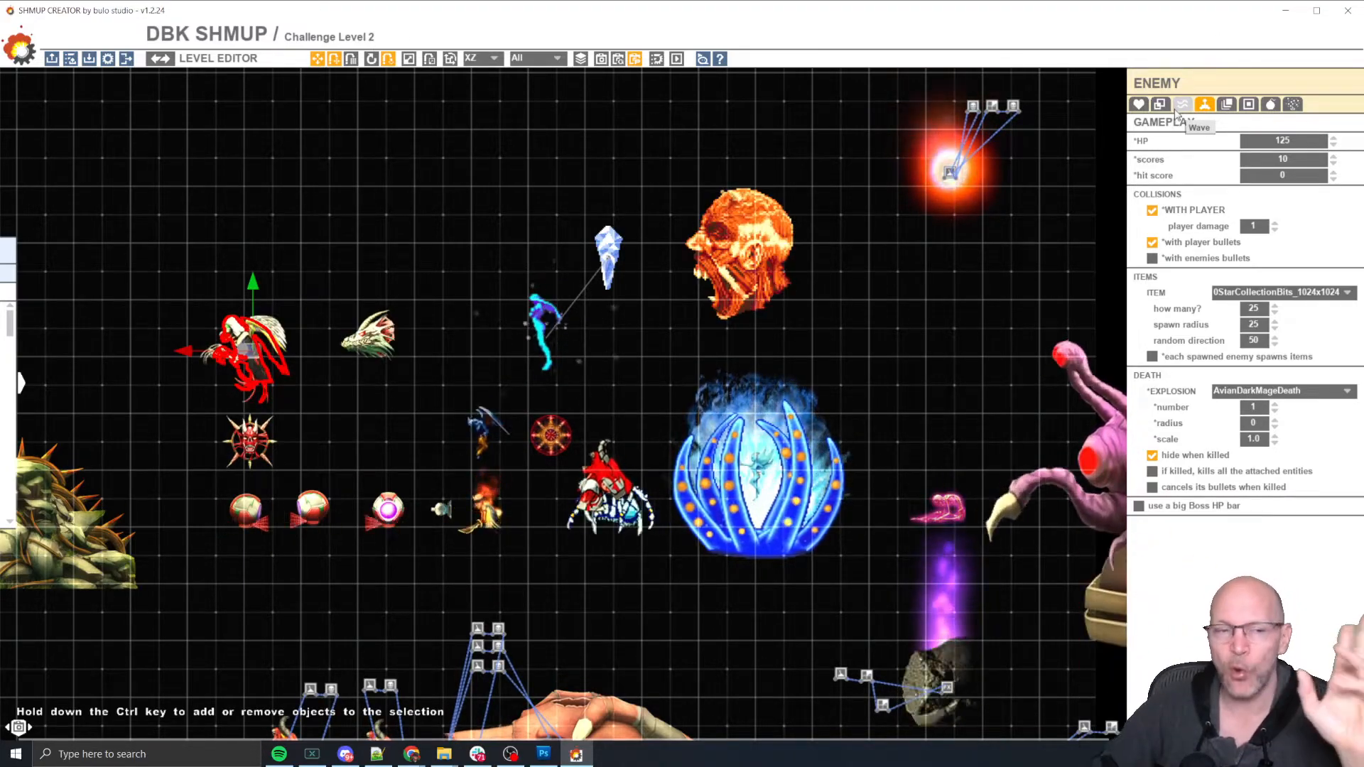
middle_drag(509, 354, 494, 266)
middle_drag(415, 286, 506, 270)
click(324, 337)
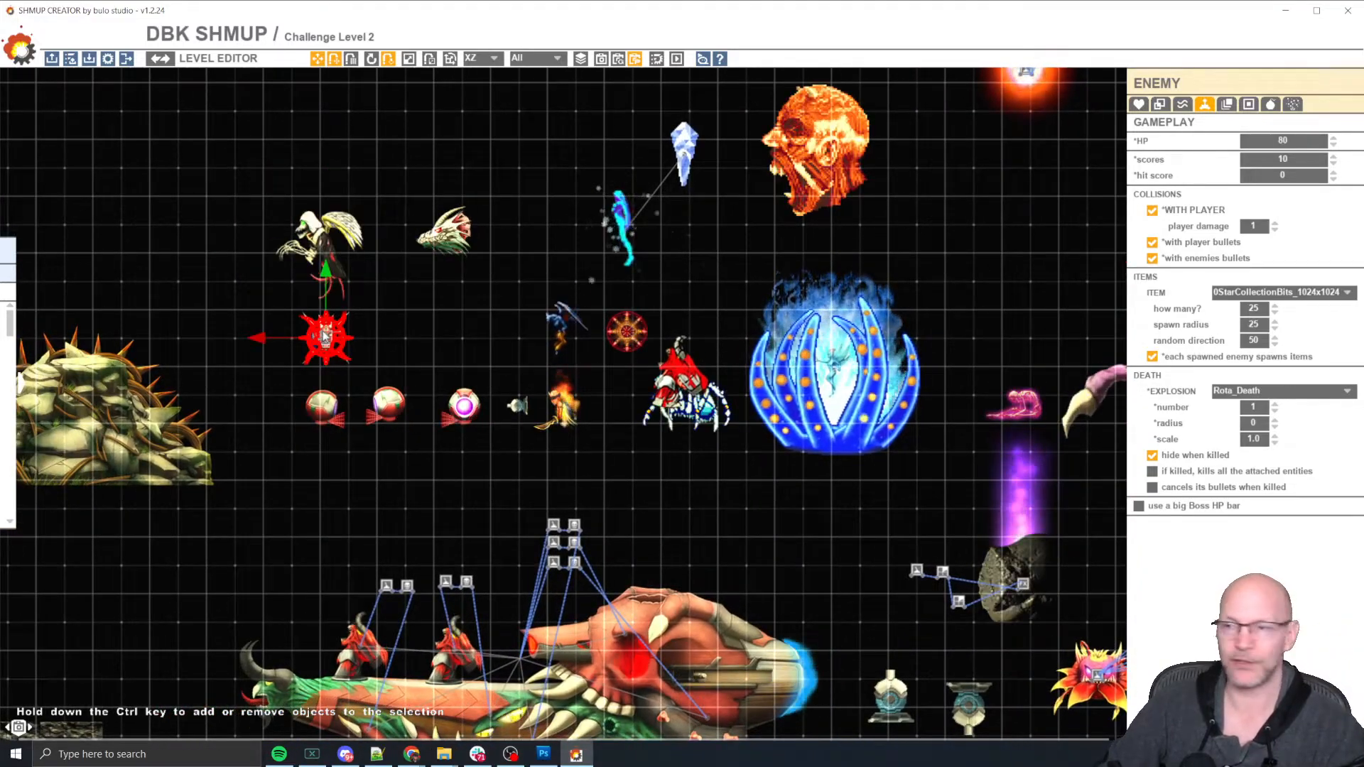
Step: Examine the waypoint settings and movement path of the spiked red enemy
click(1247, 105)
middle_drag(386, 193, 627, 407)
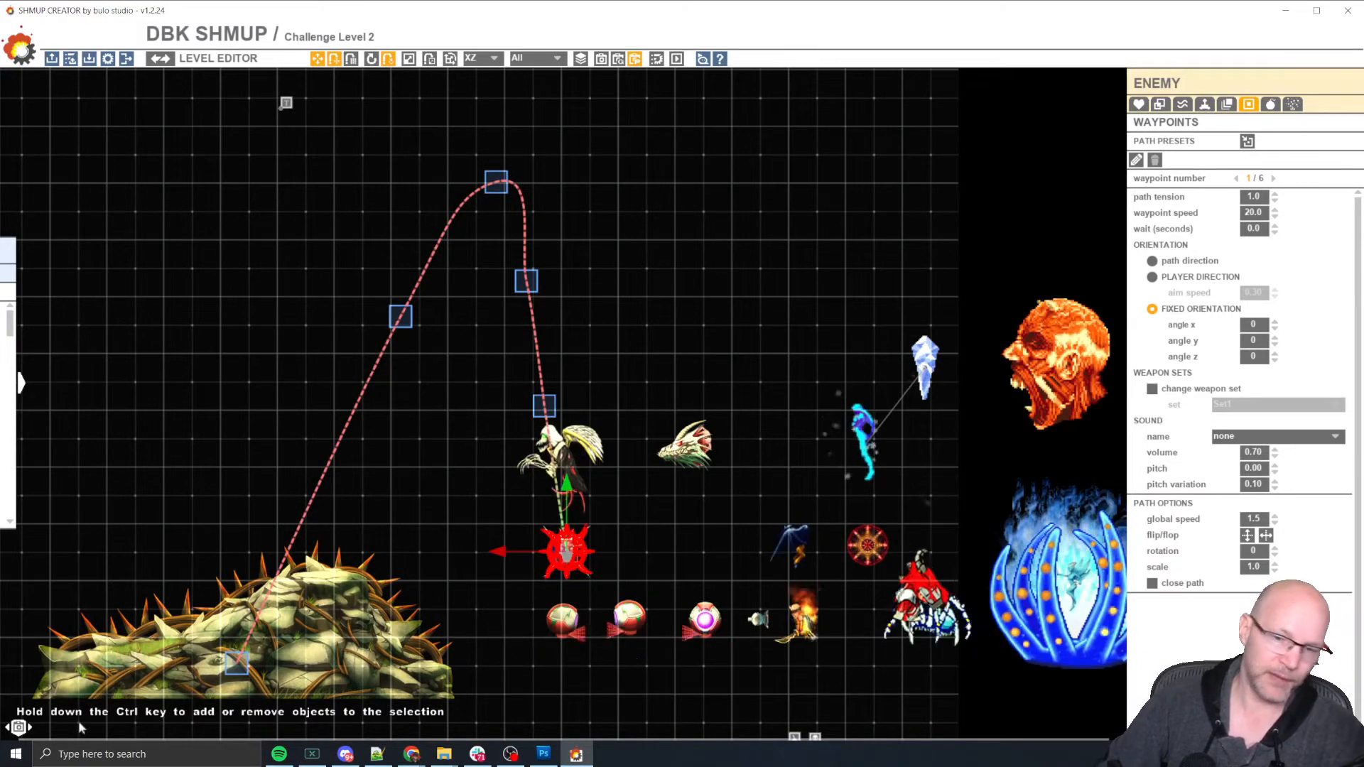
click(669, 552)
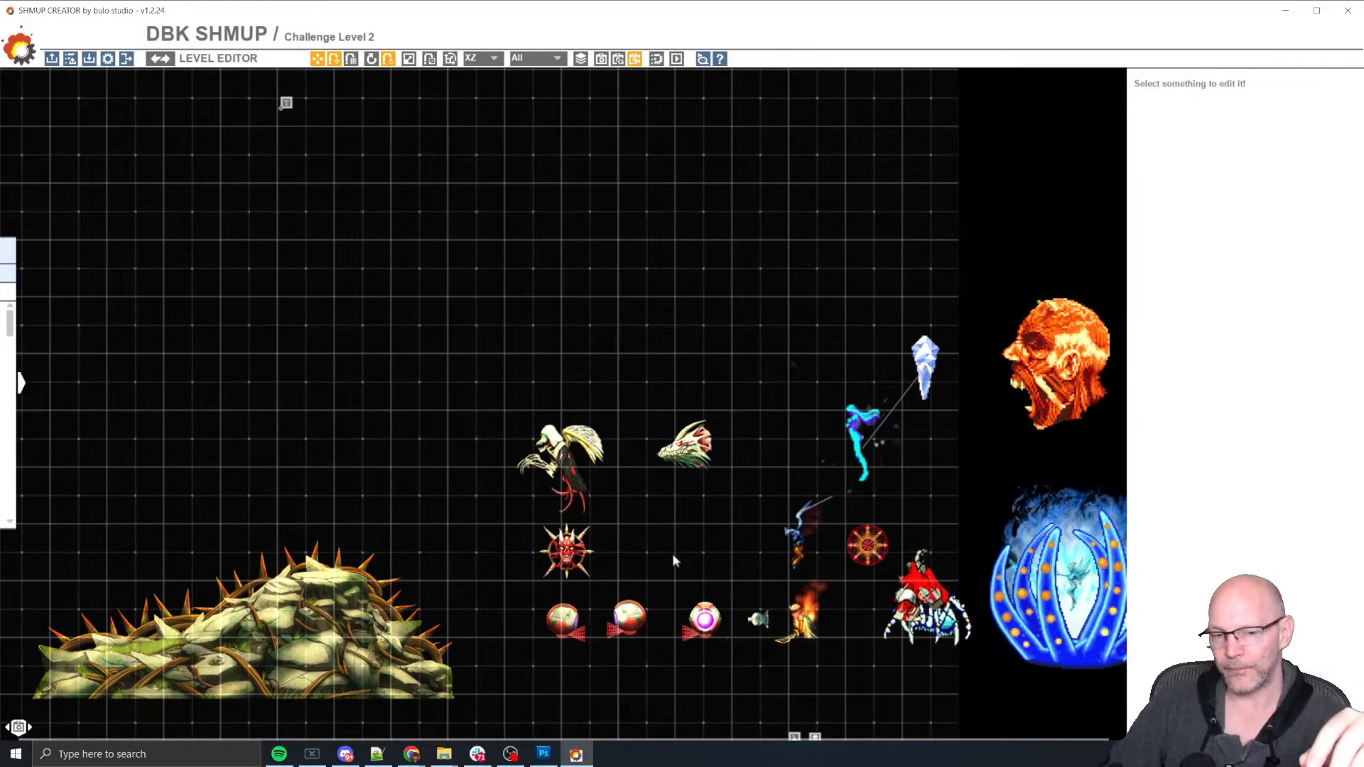
middle_drag(672, 554, 491, 328)
click(391, 324)
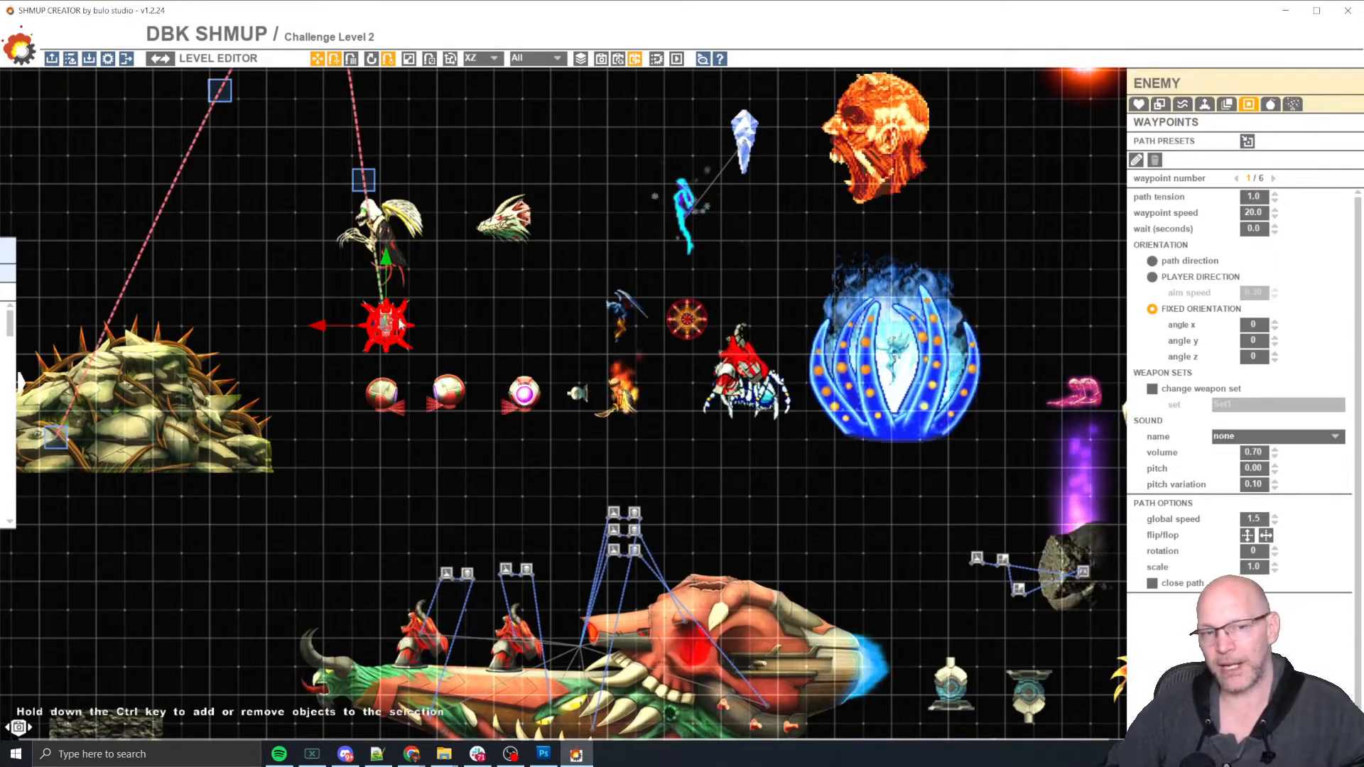
middle_drag(753, 542, 637, 398)
middle_drag(933, 606, 620, 475)
scroll(623, 474, down, 3)
middle_drag(471, 558, 601, 446)
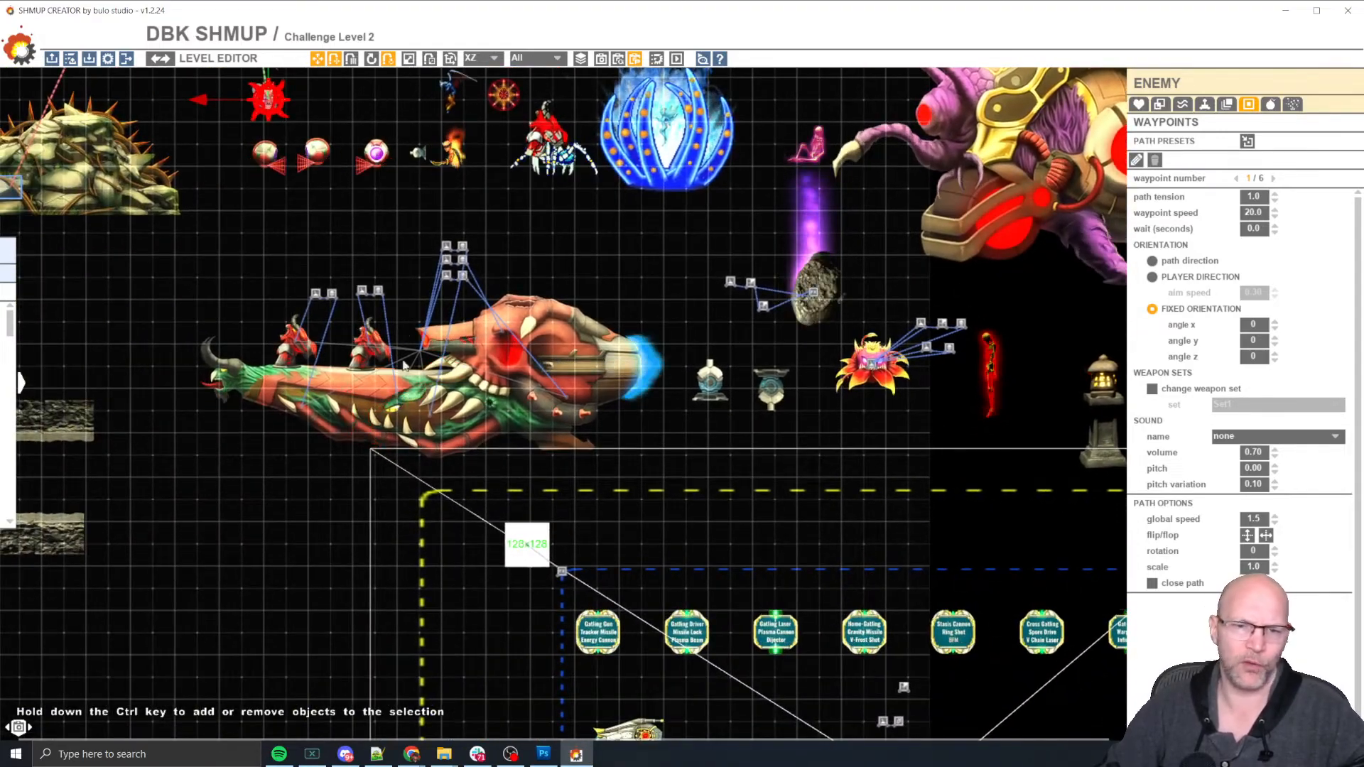
middle_drag(742, 461, 545, 319)
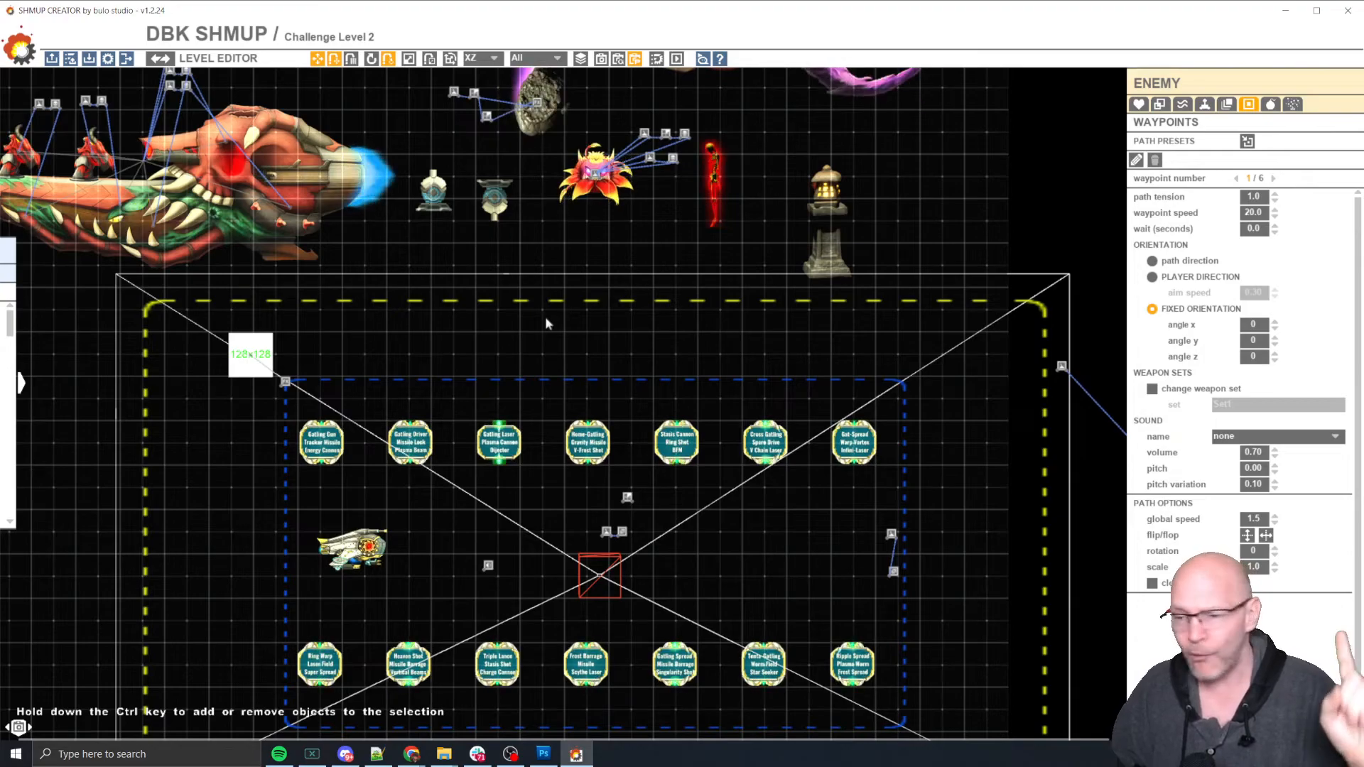
Step: Switch to Photoshop and review the reference image of the flaming skull generator's trigger, item spawner, enemy and item settings
key(alt+Tab)
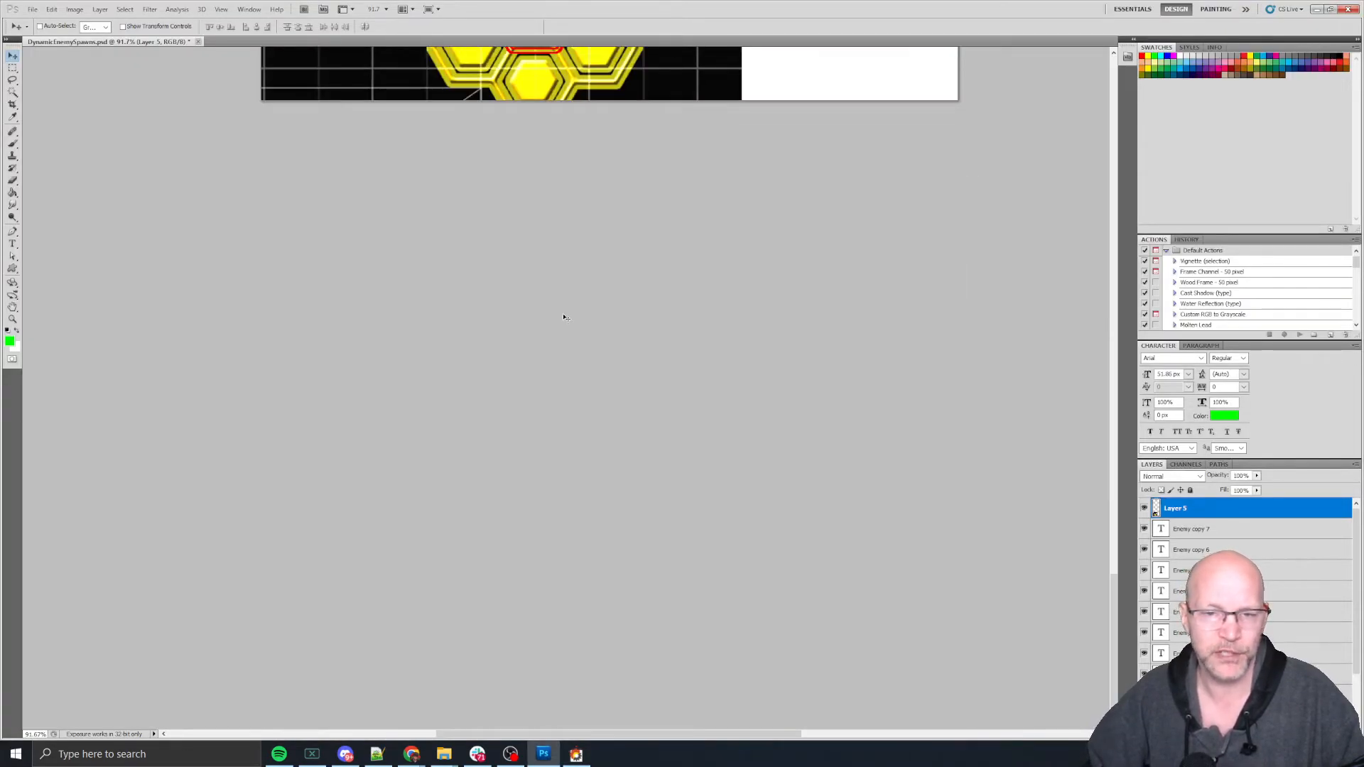
scroll(565, 318, up, 10)
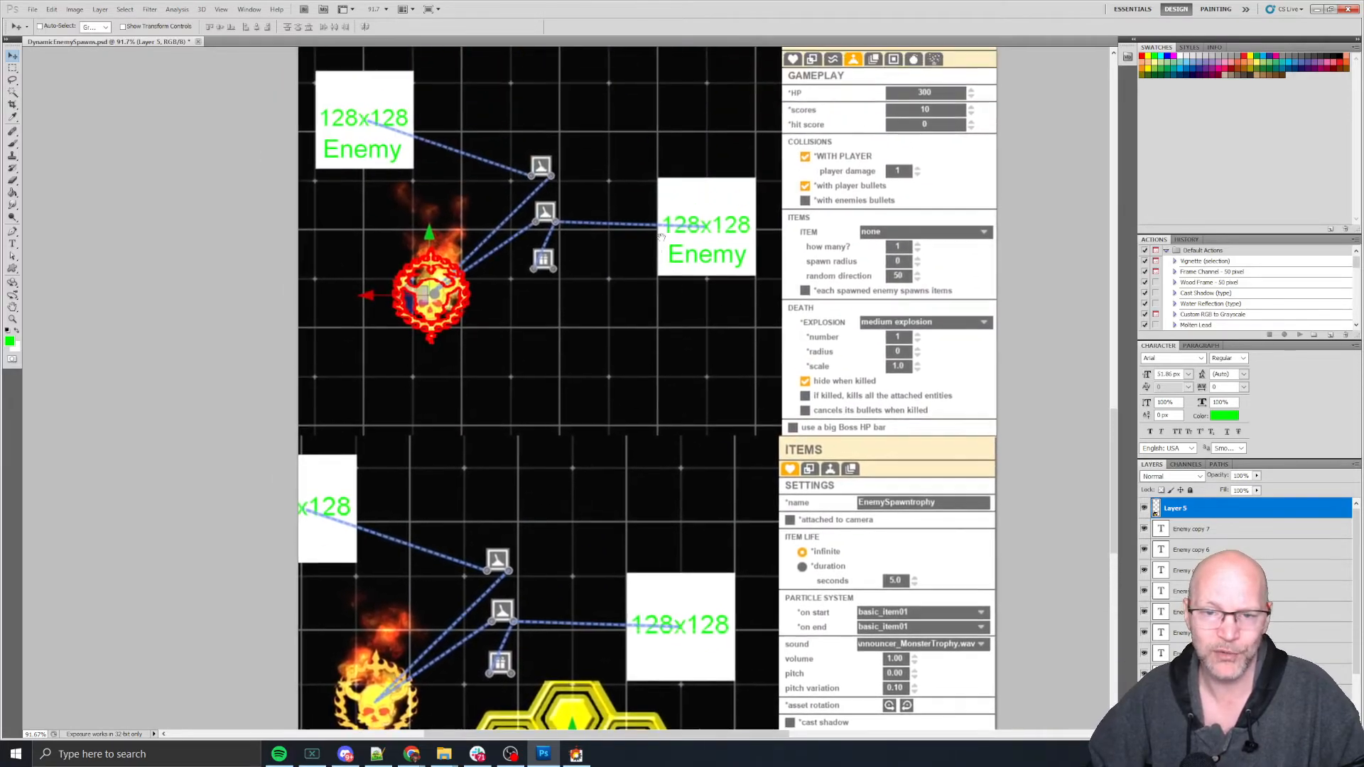
drag(661, 237, 630, 476)
alt+scroll(628, 462, down, 8)
drag(581, 240, 610, 442)
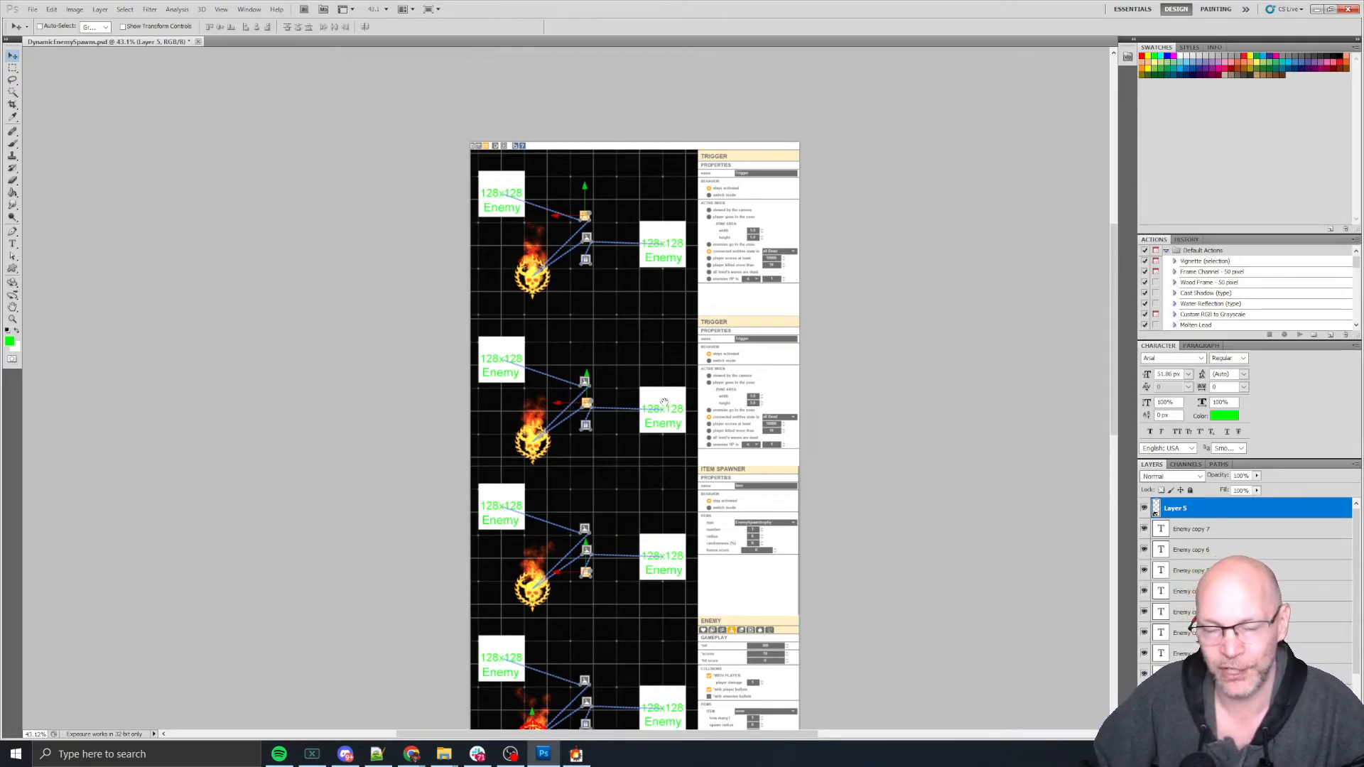
drag(664, 403, 649, 265)
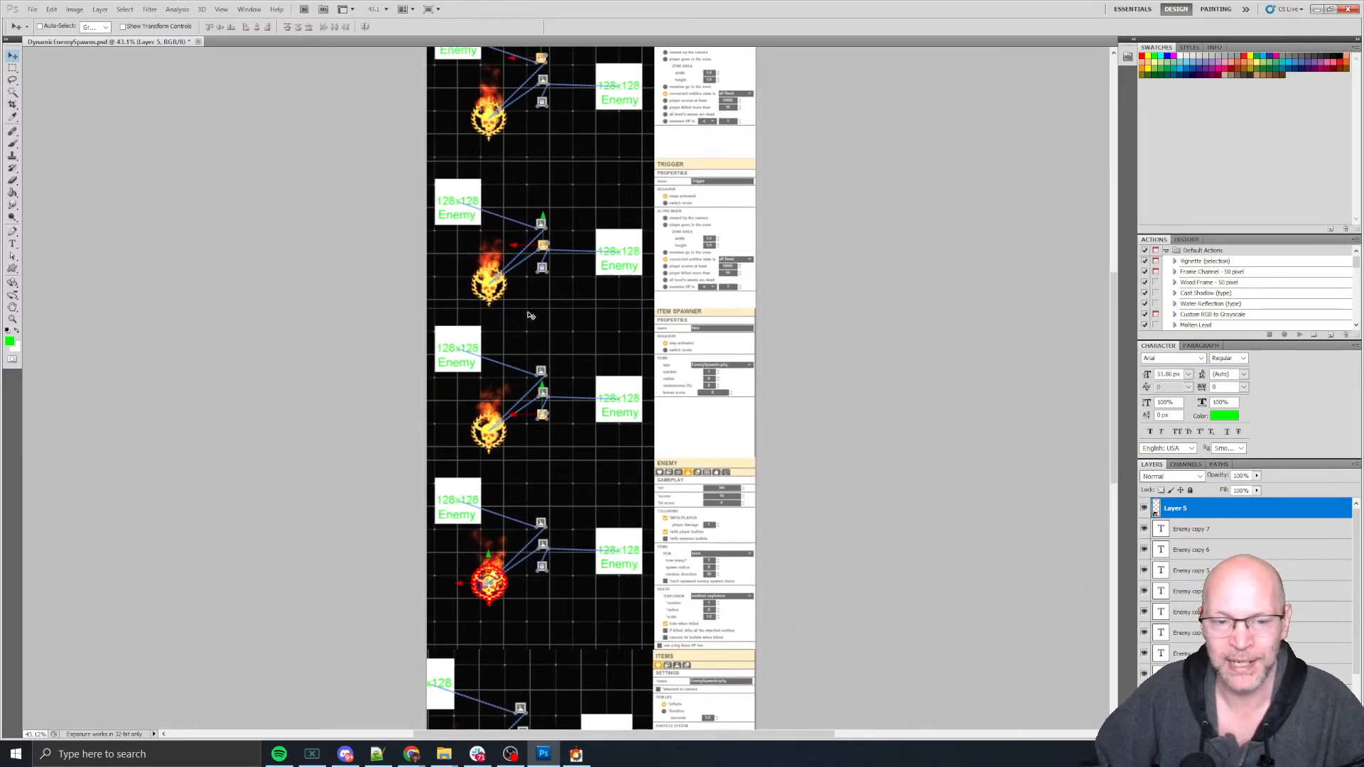
drag(650, 277, 603, 514)
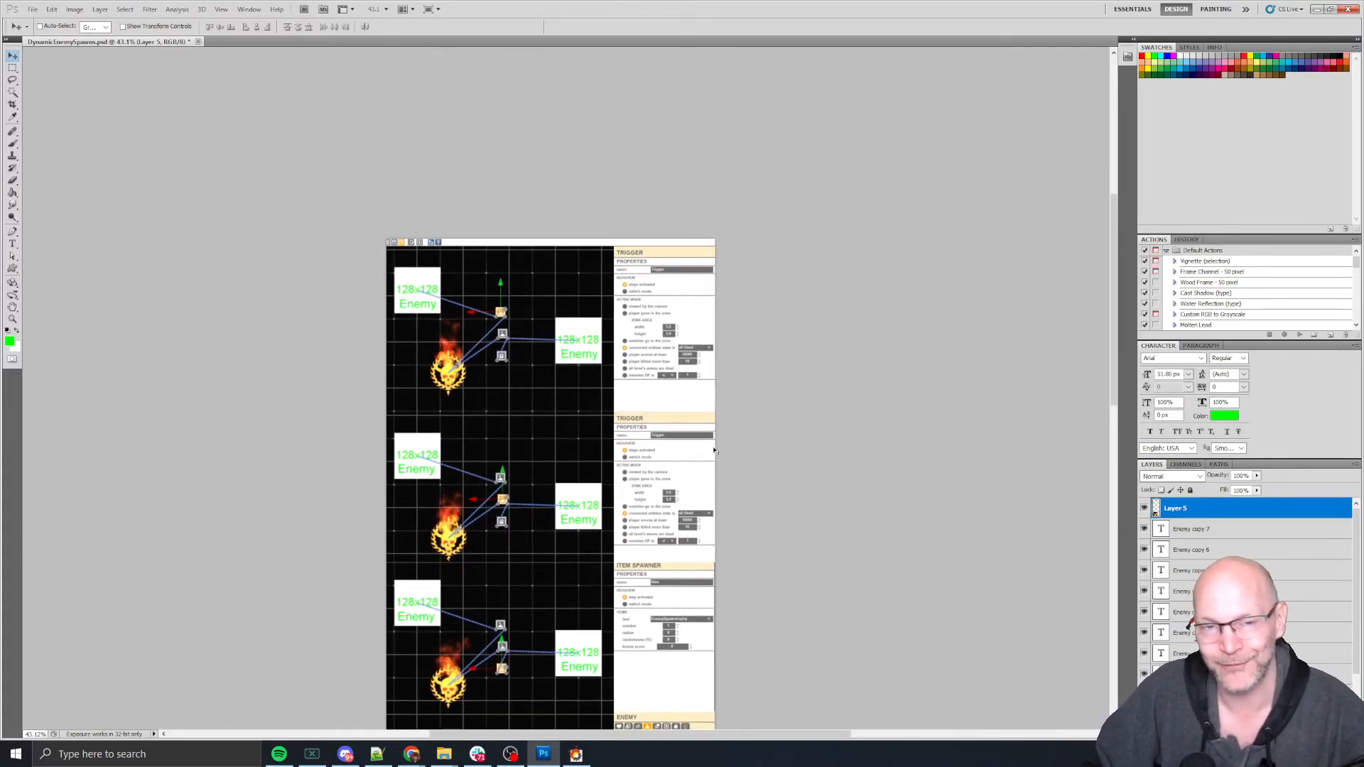
drag(875, 532, 904, 237)
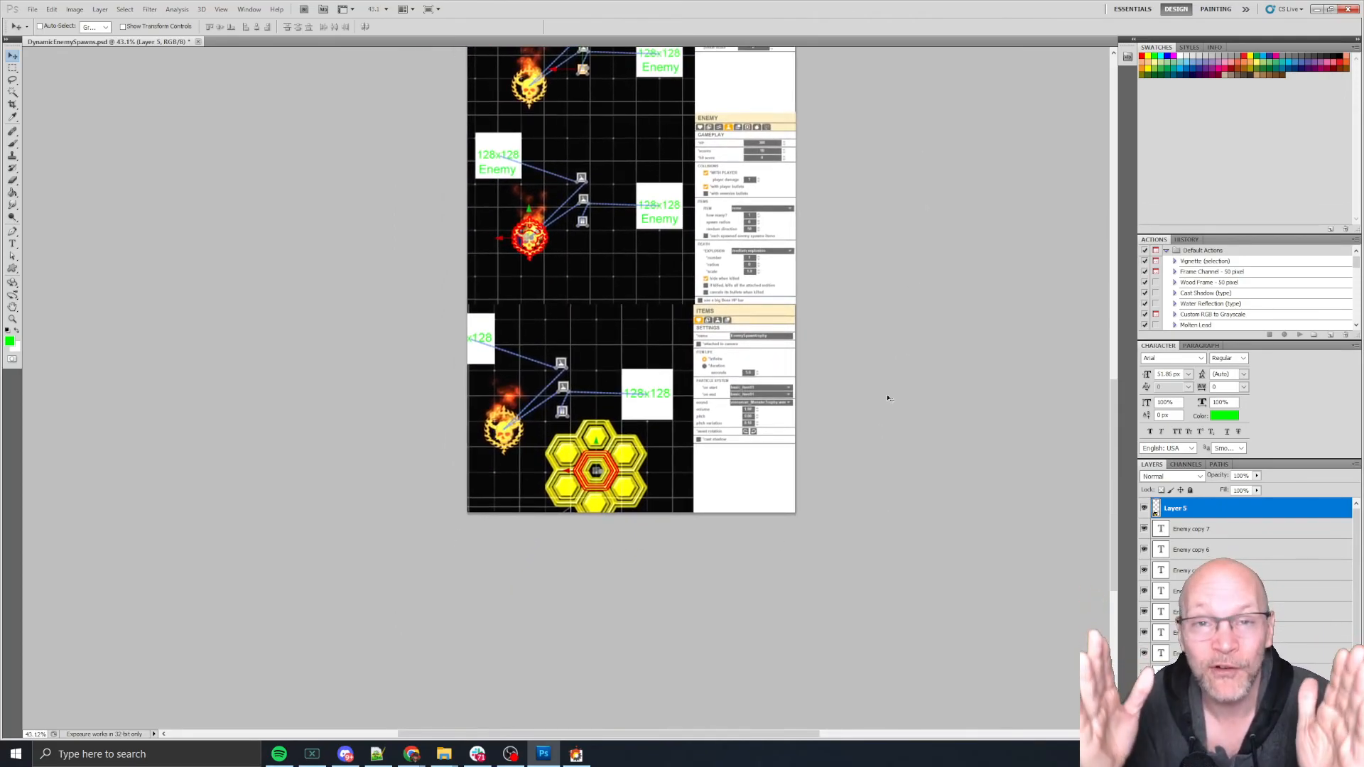